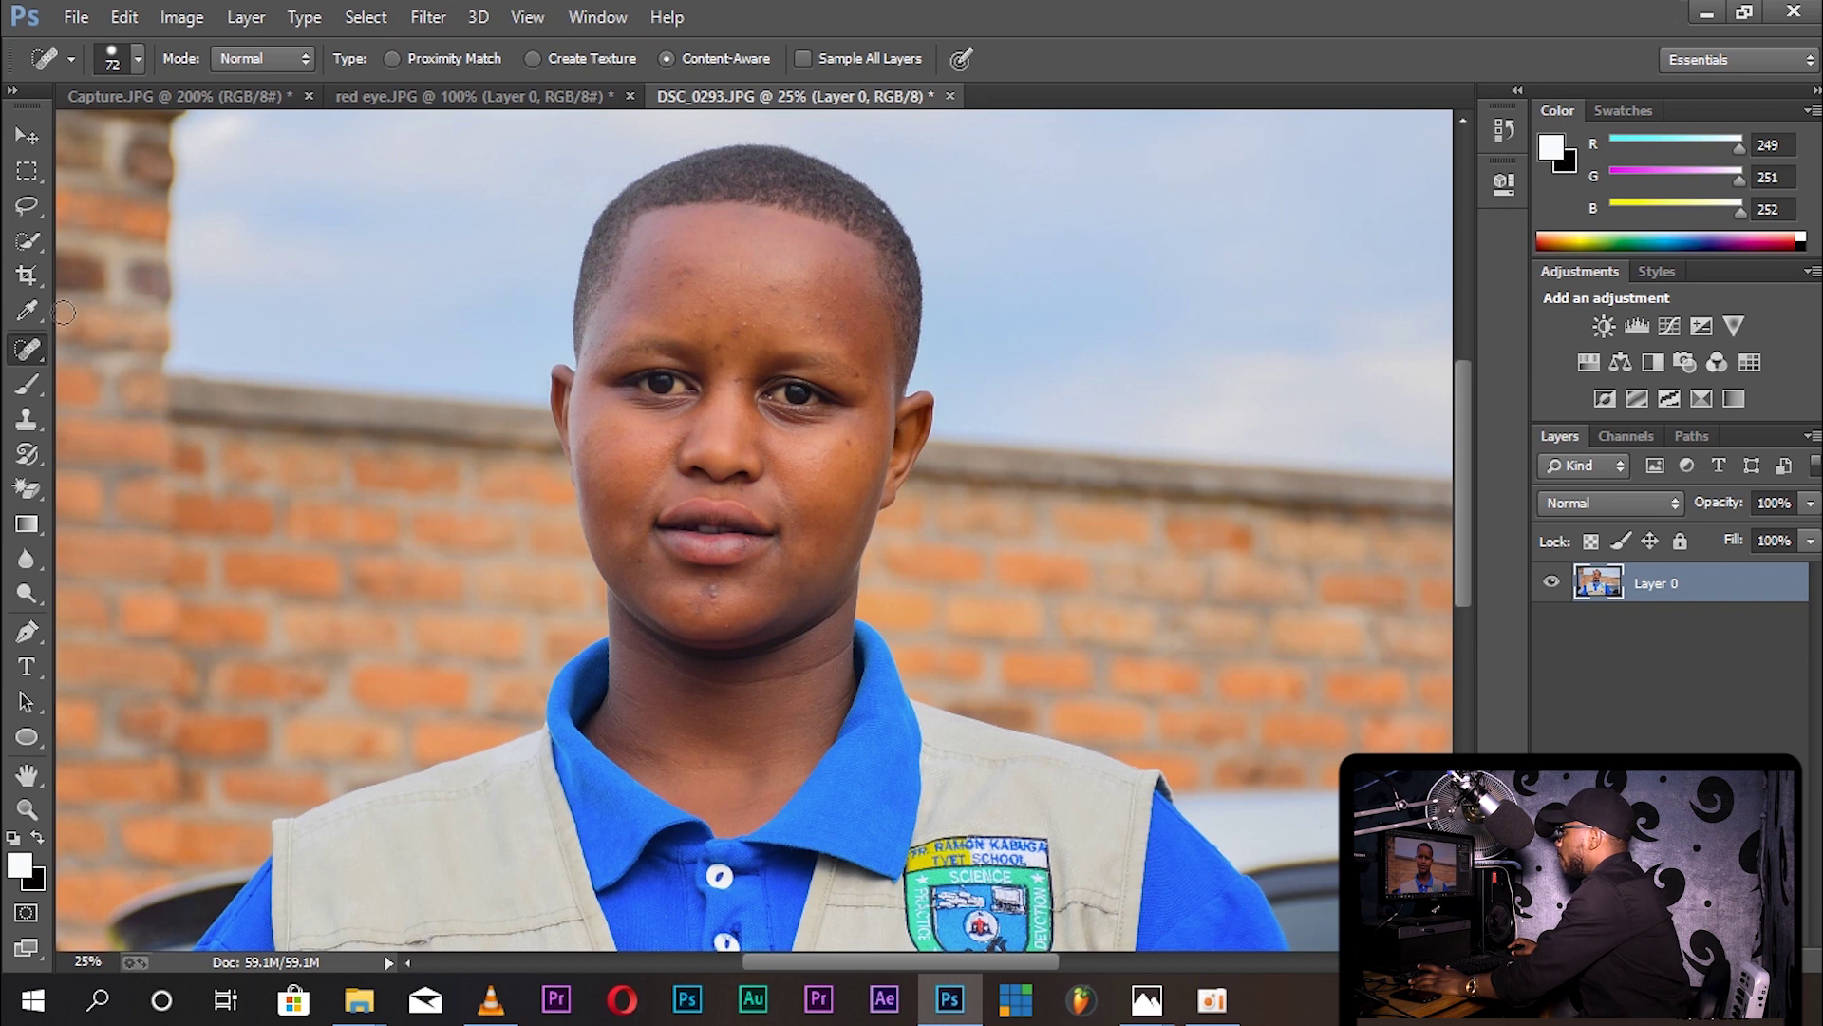
Step: Choose the Spot Healing Brush tool and set its brush size to 45 px for the face retouching
{"action": "right_click", "coordinate": [38, 357]}
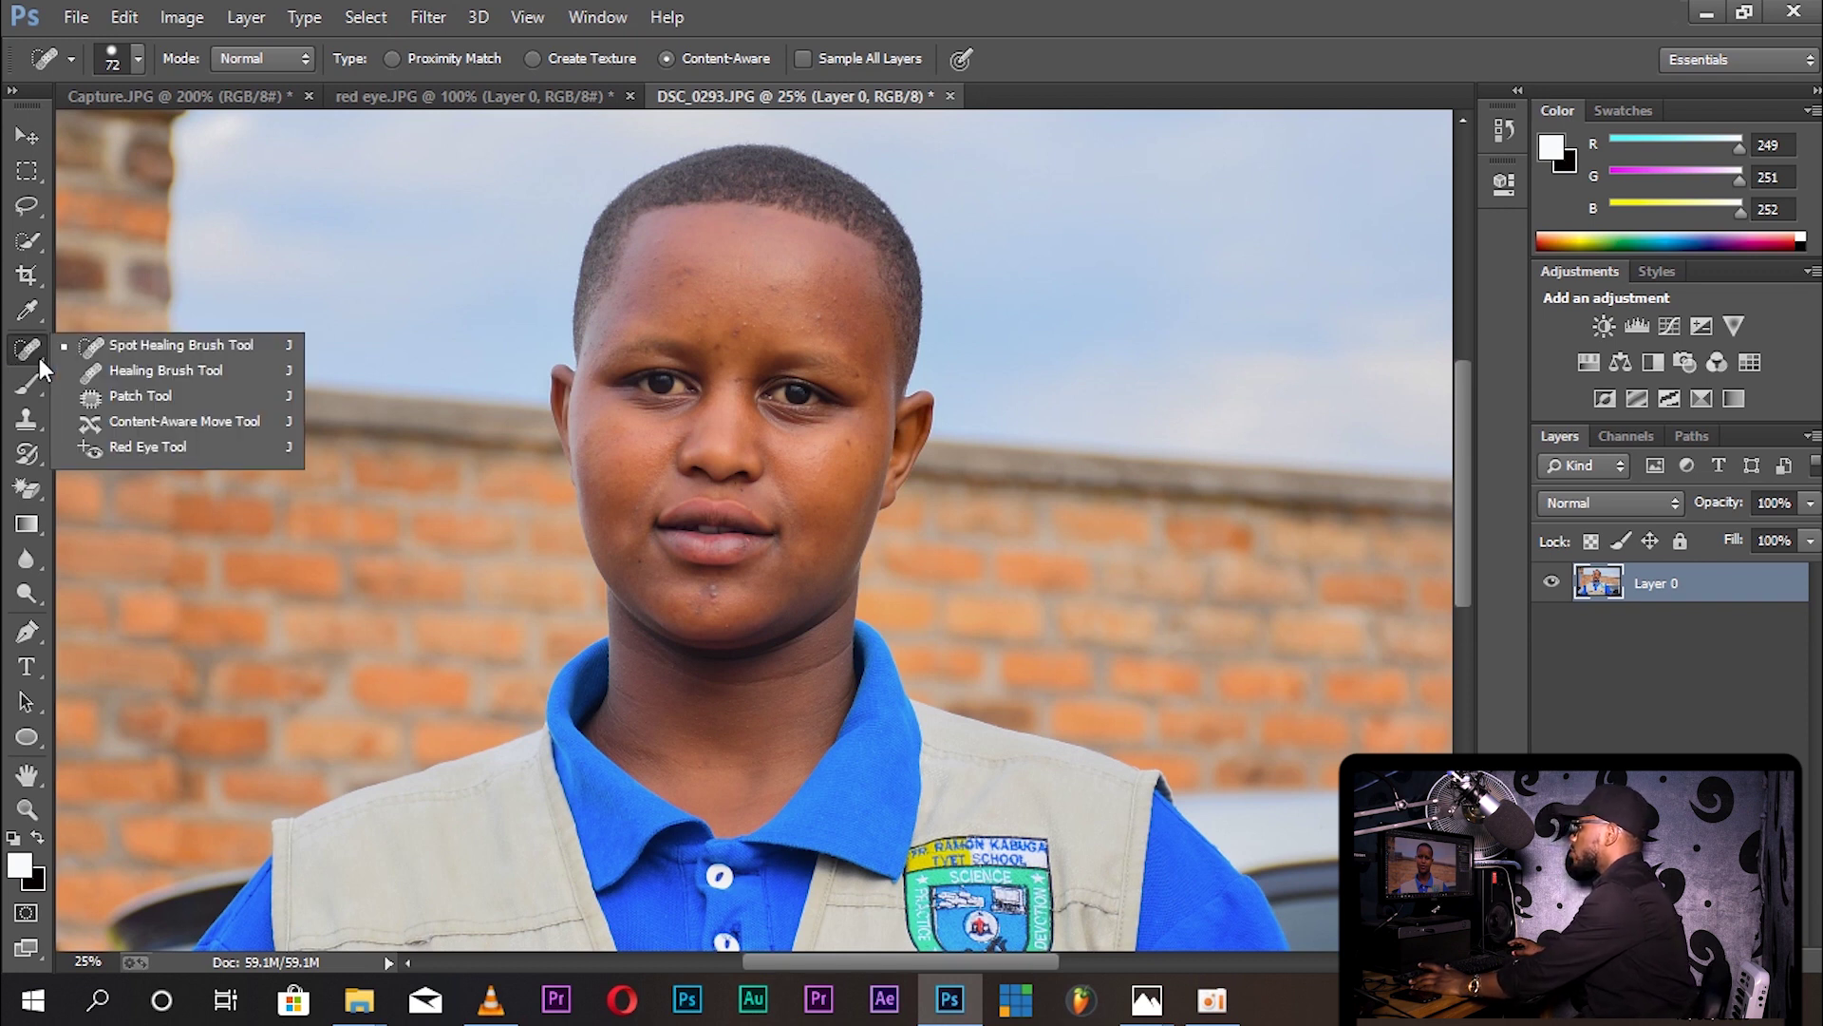
{"action": "left_click", "coordinate": [40, 357]}
{"action": "right_click", "coordinate": [40, 357]}
{"action": "left_click", "coordinate": [146, 338]}
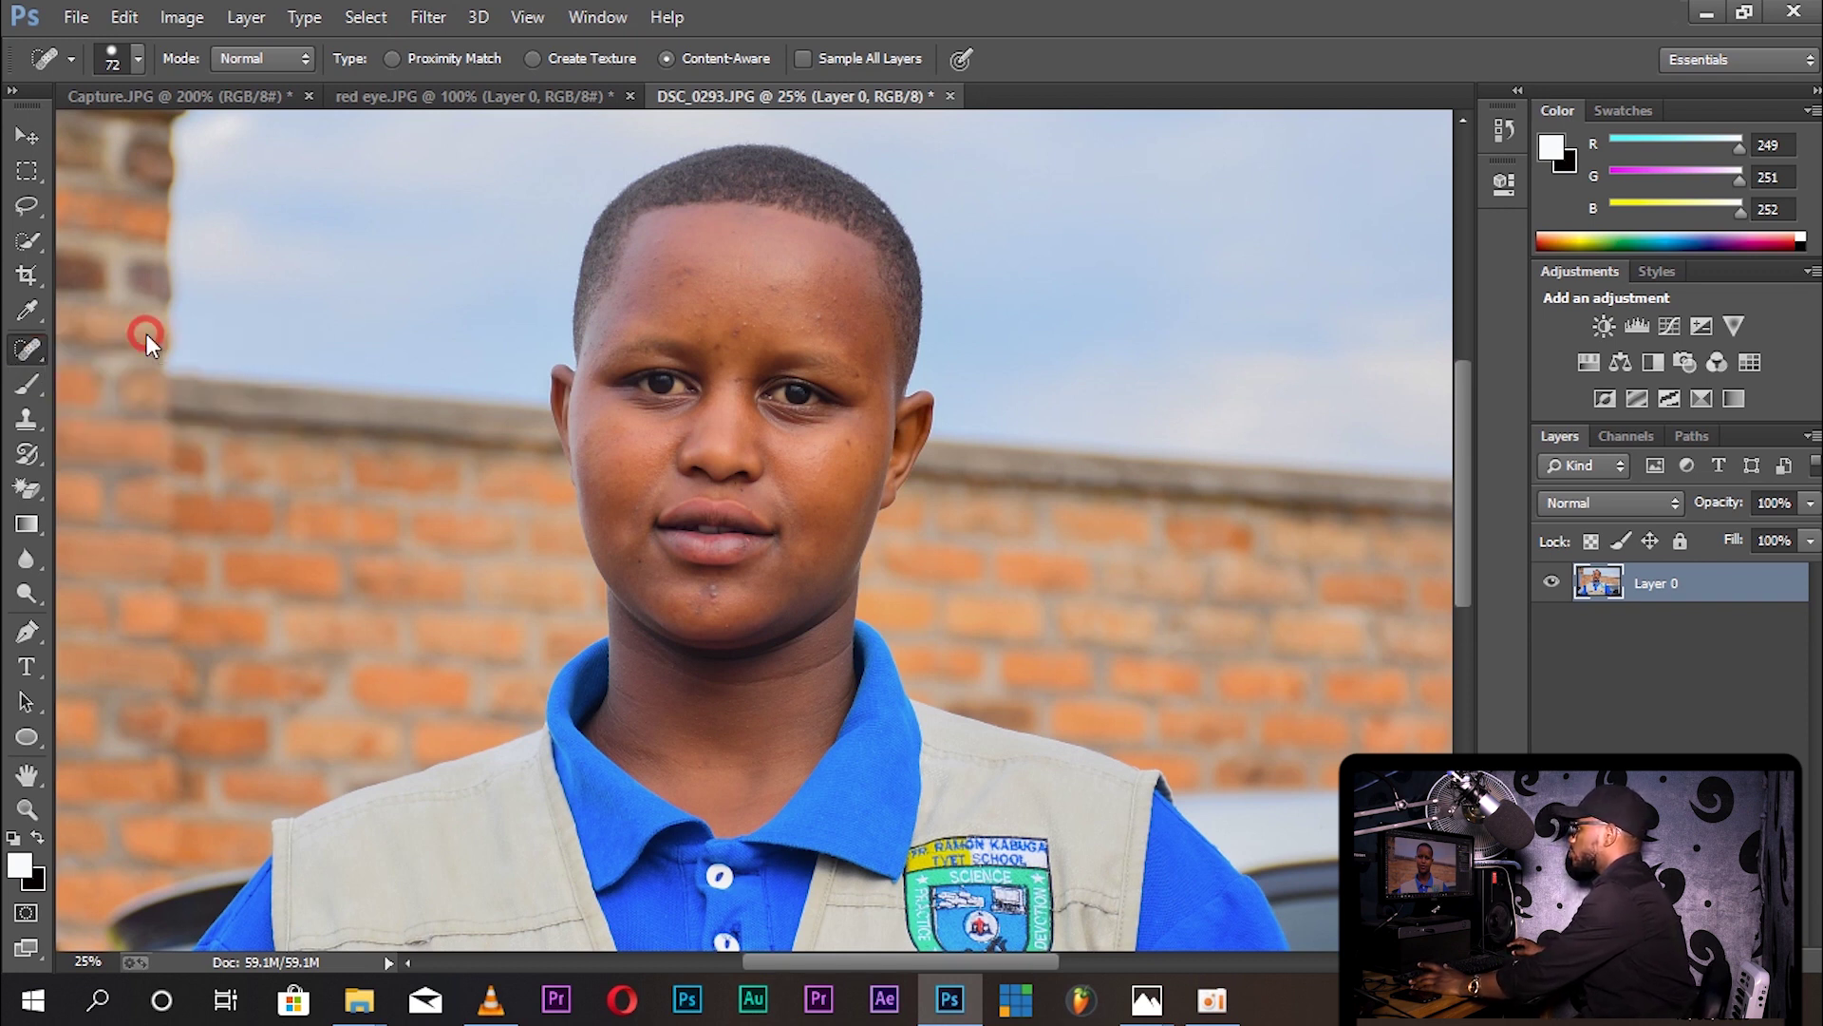
{"action": "key", "text": "ctrl+plus"}
{"action": "key", "text": "ctrl+plus"}
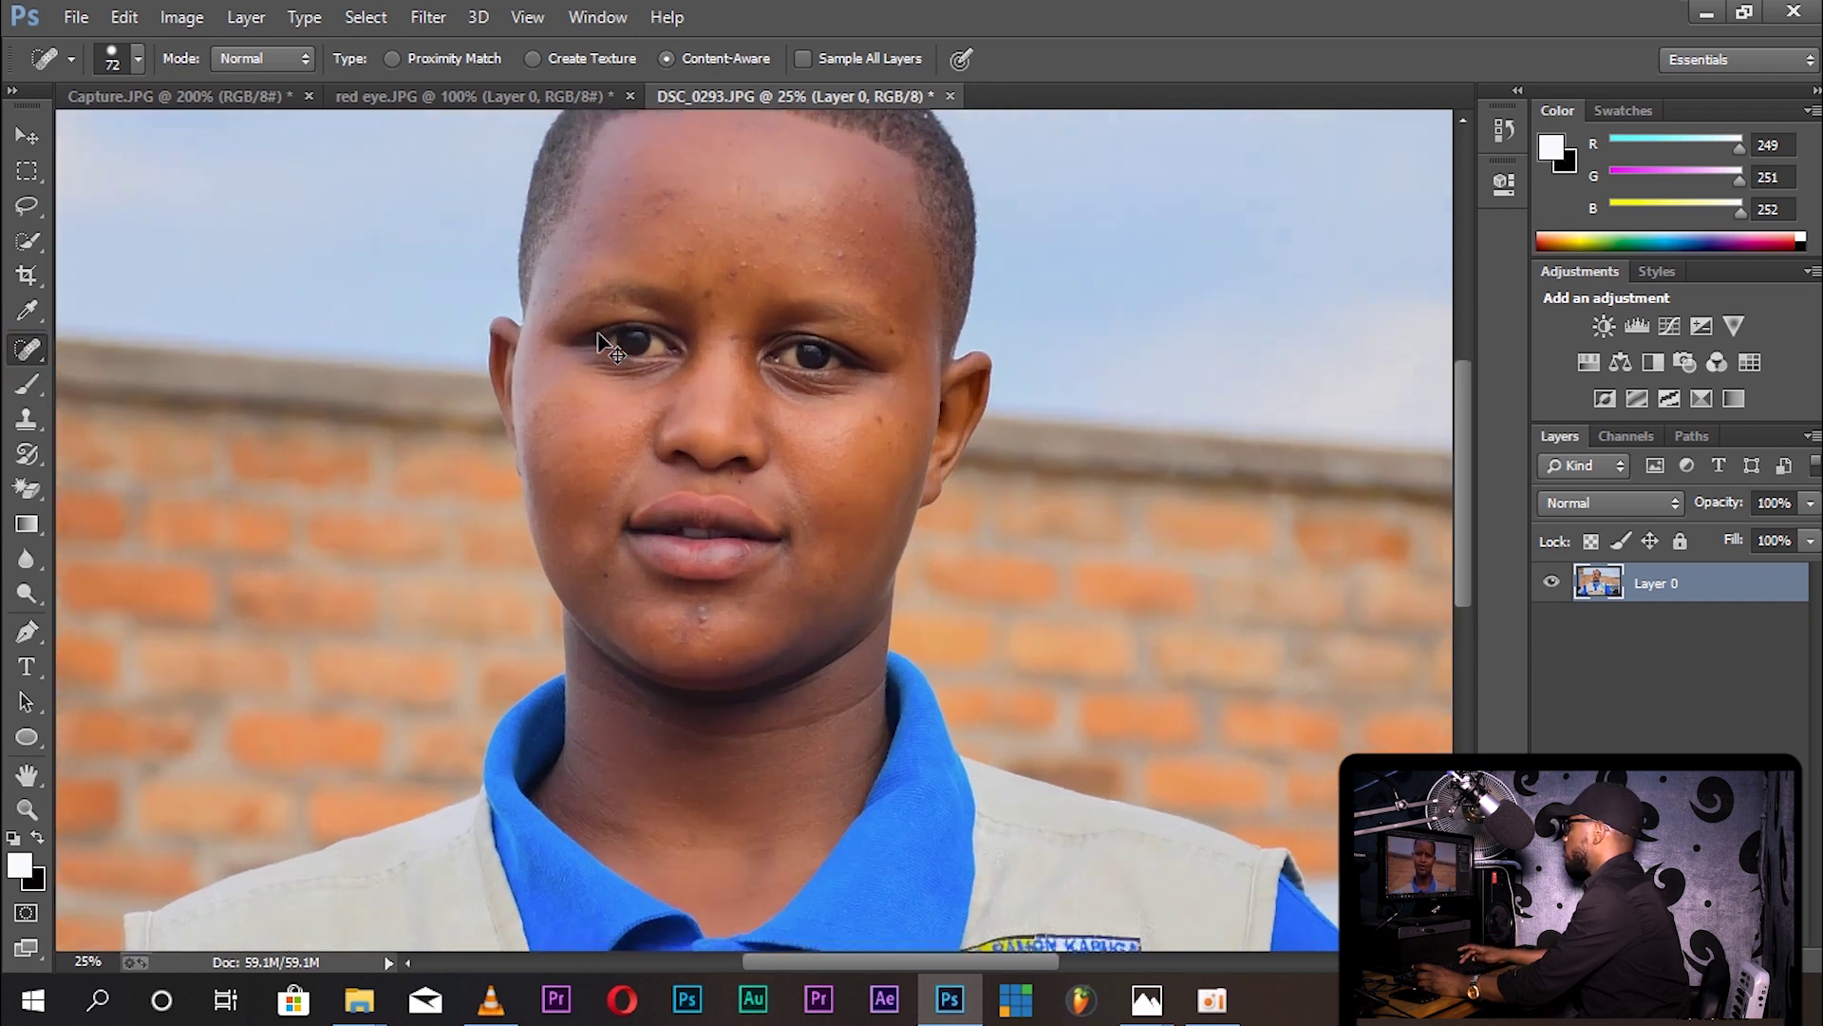
{"action": "scroll", "coordinate": [631, 403], "scroll_direction": "up", "scroll_amount": 5}
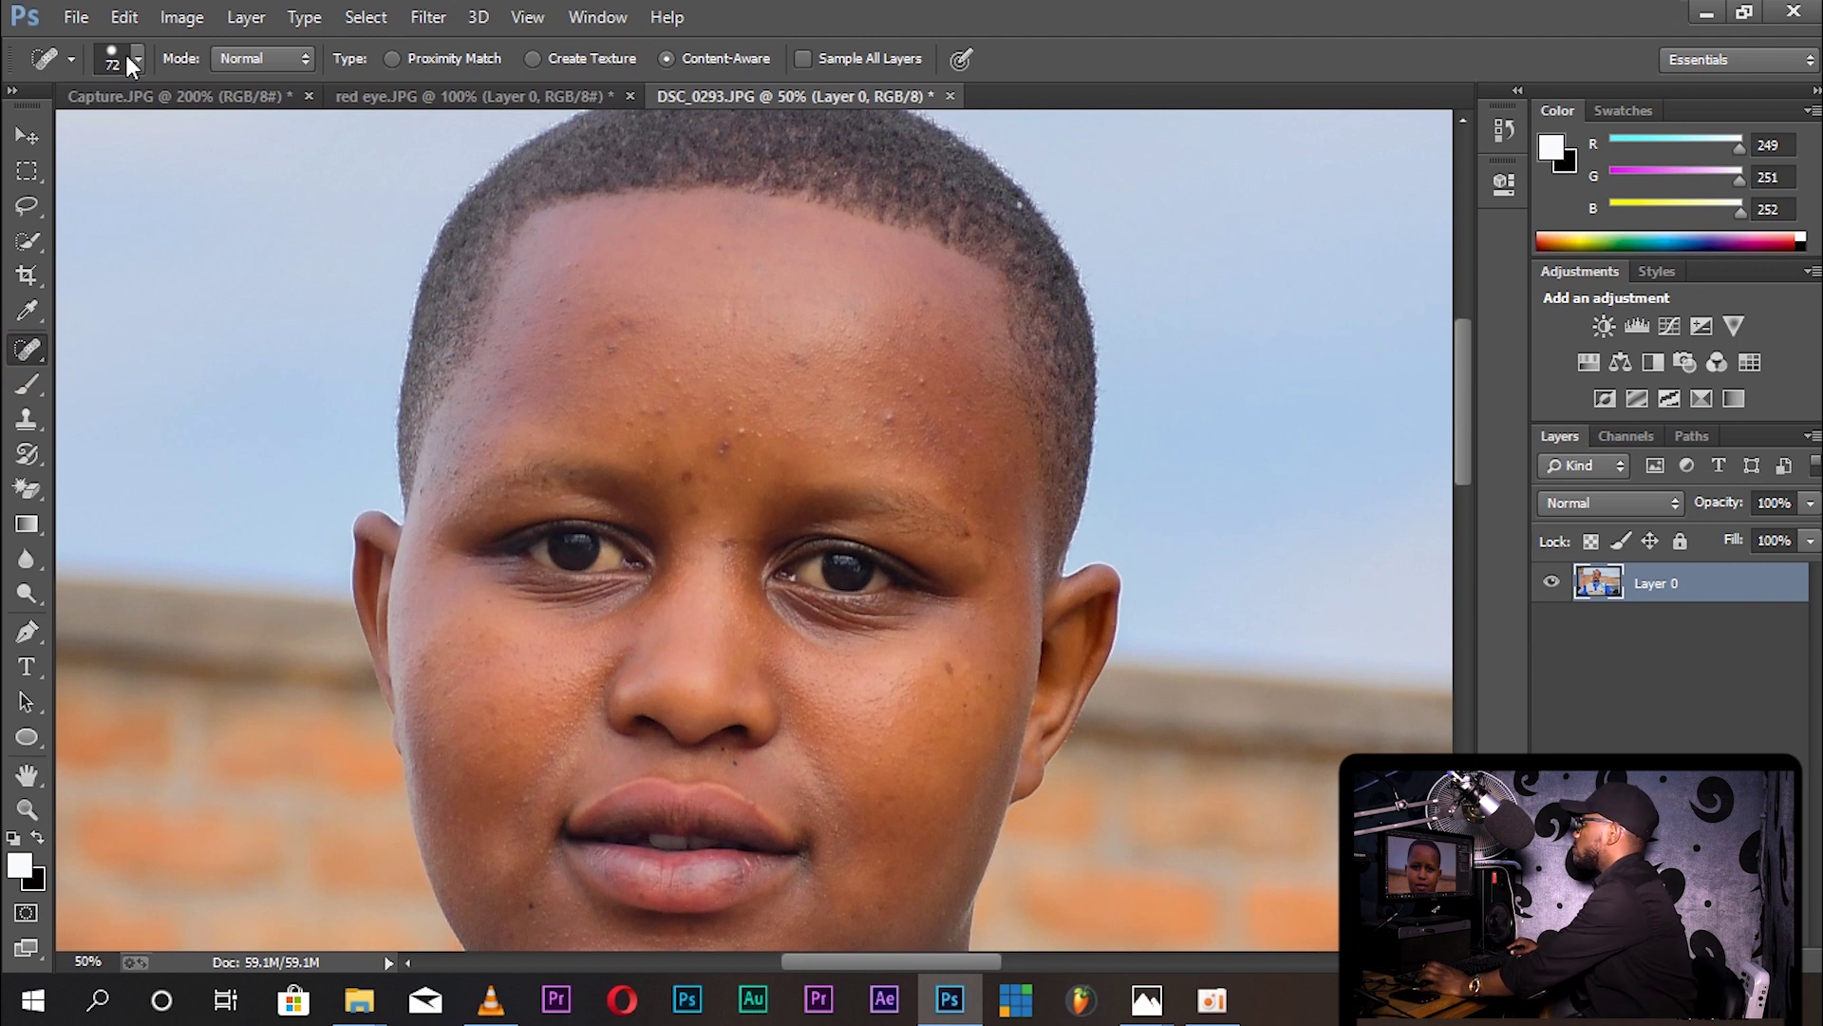
{"action": "left_click", "coordinate": [138, 59]}
{"action": "left_click_drag", "start_coordinate": [140, 140], "coordinate": [117, 140]}
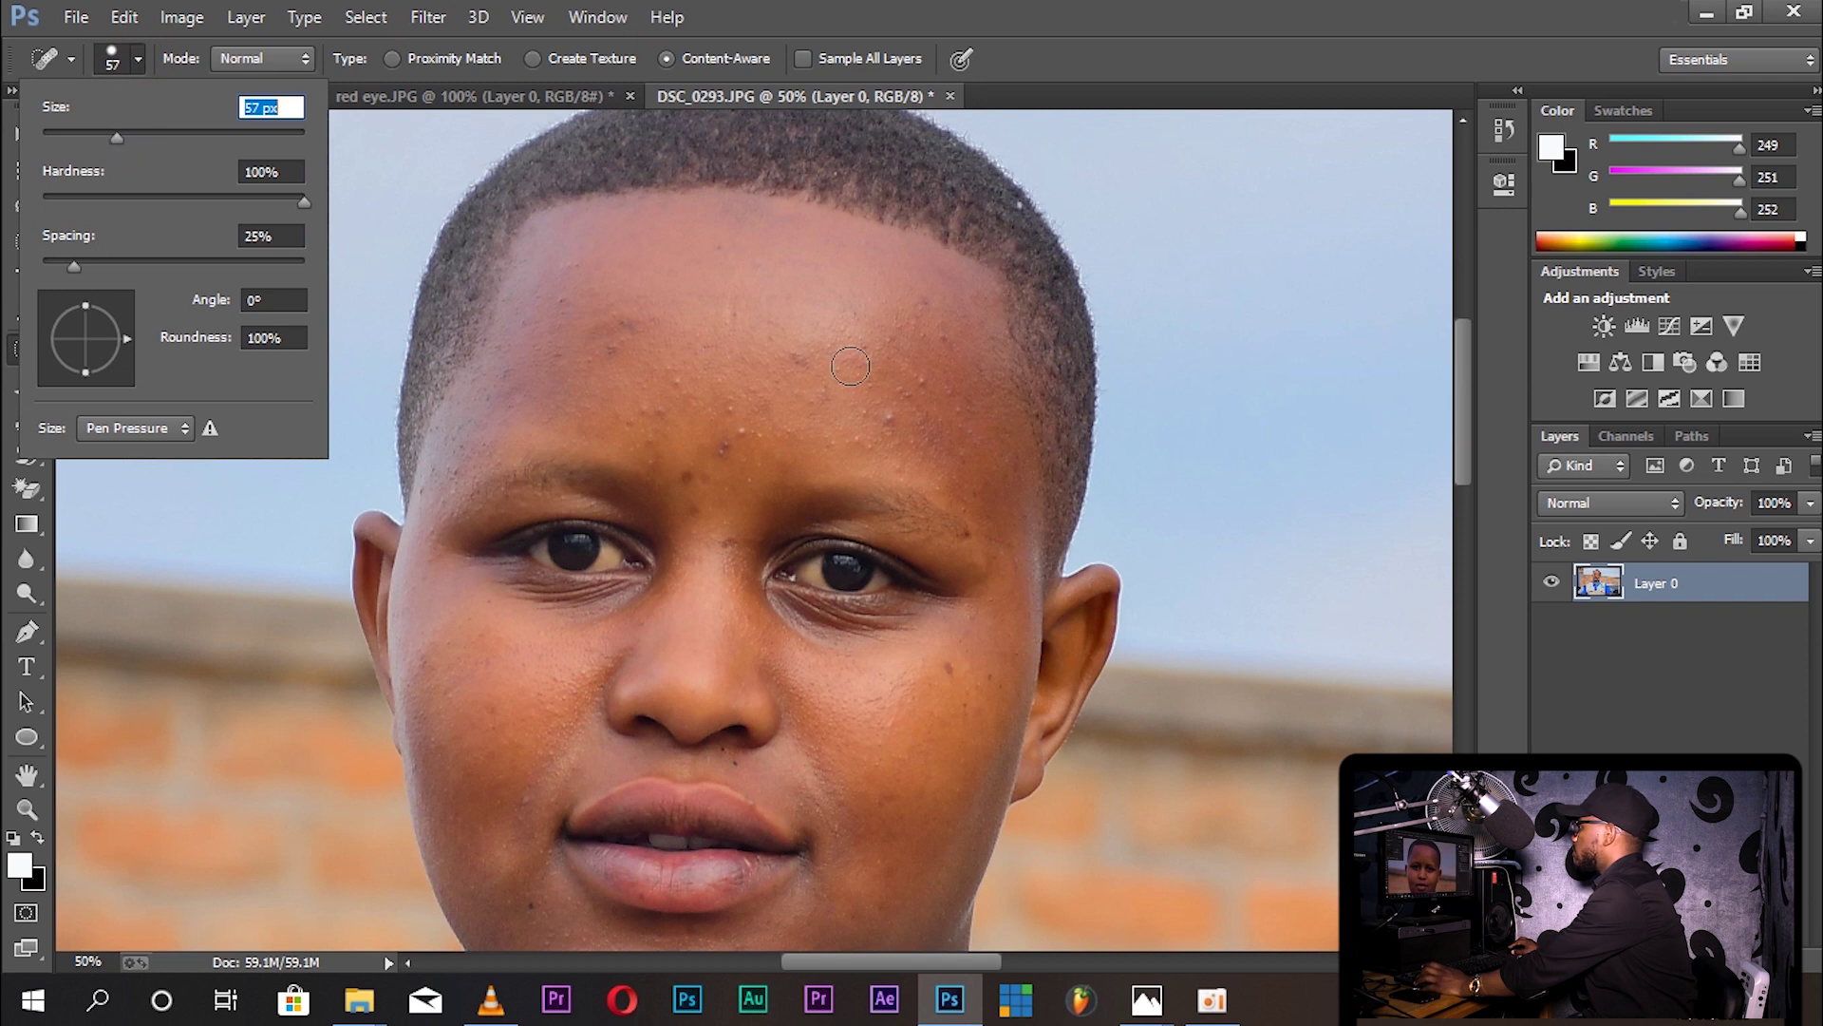
{"action": "left_click_drag", "start_coordinate": [116, 141], "coordinate": [101, 141]}
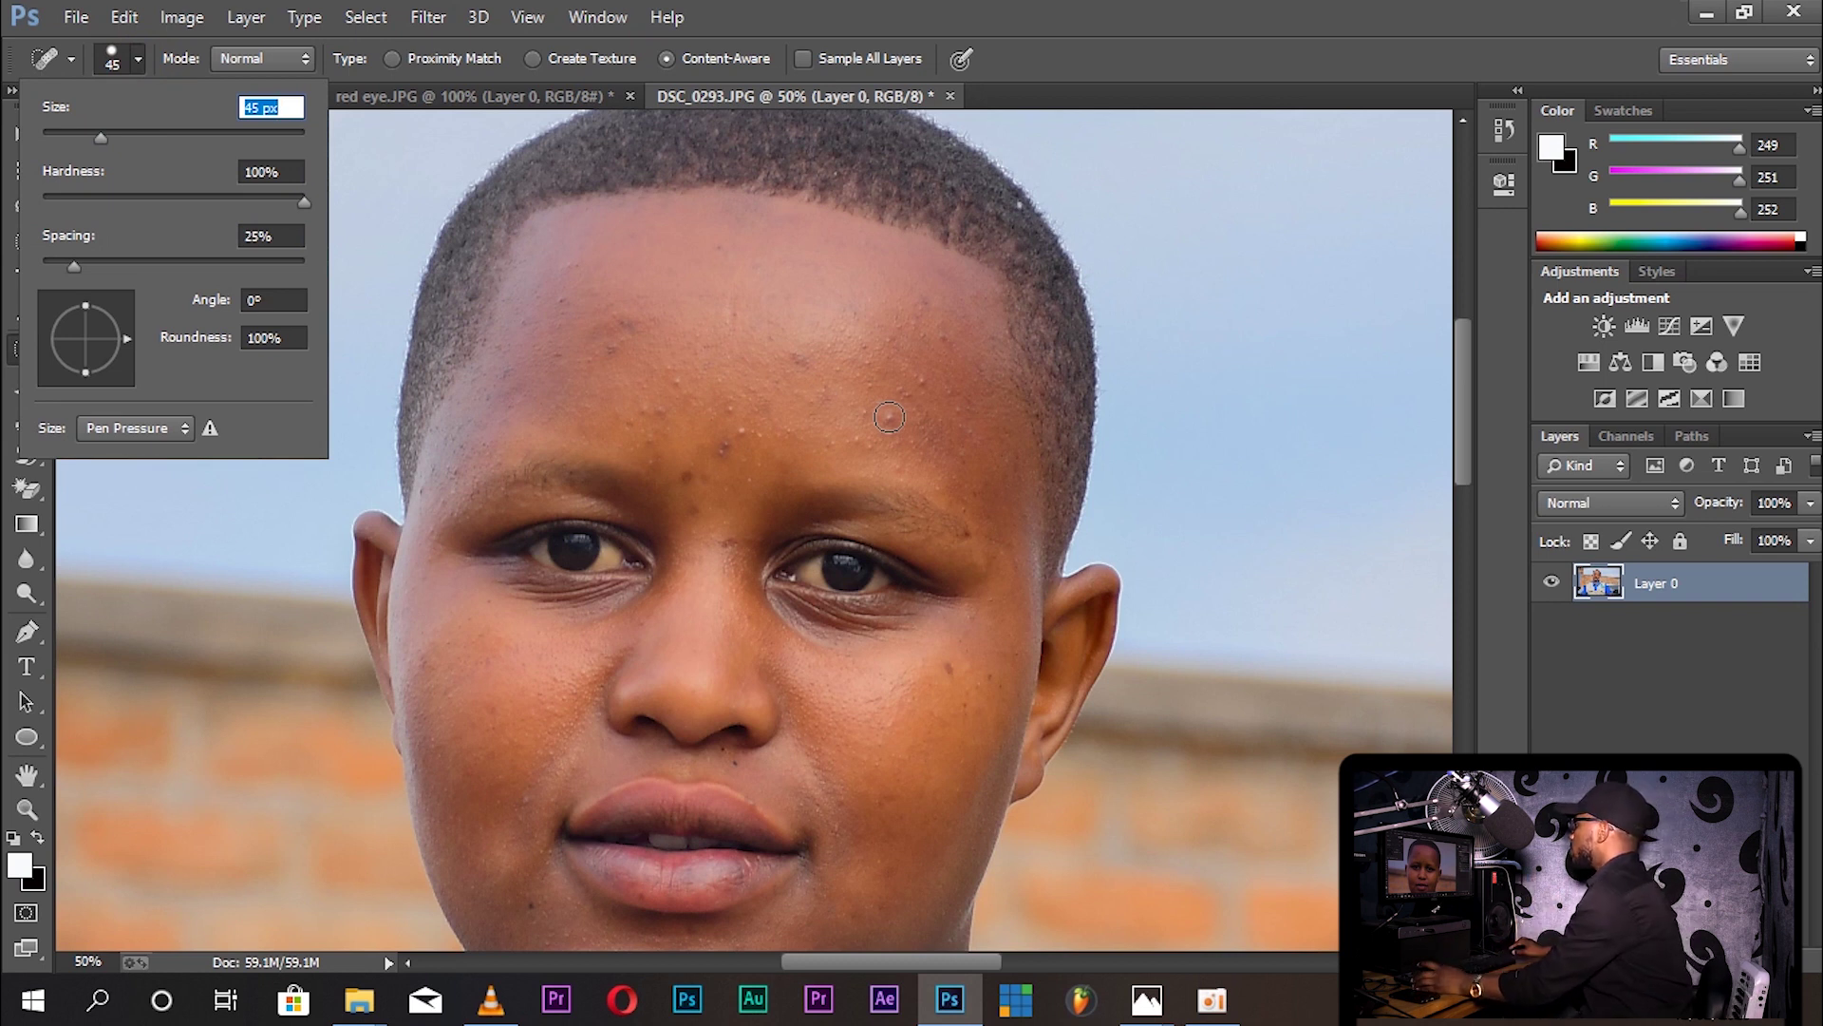
Step: Heal the blemishes on the forehead, beside the eye on the image's right and on the cheek below it
{"action": "left_click", "coordinate": [889, 416]}
{"action": "left_click", "coordinate": [930, 375]}
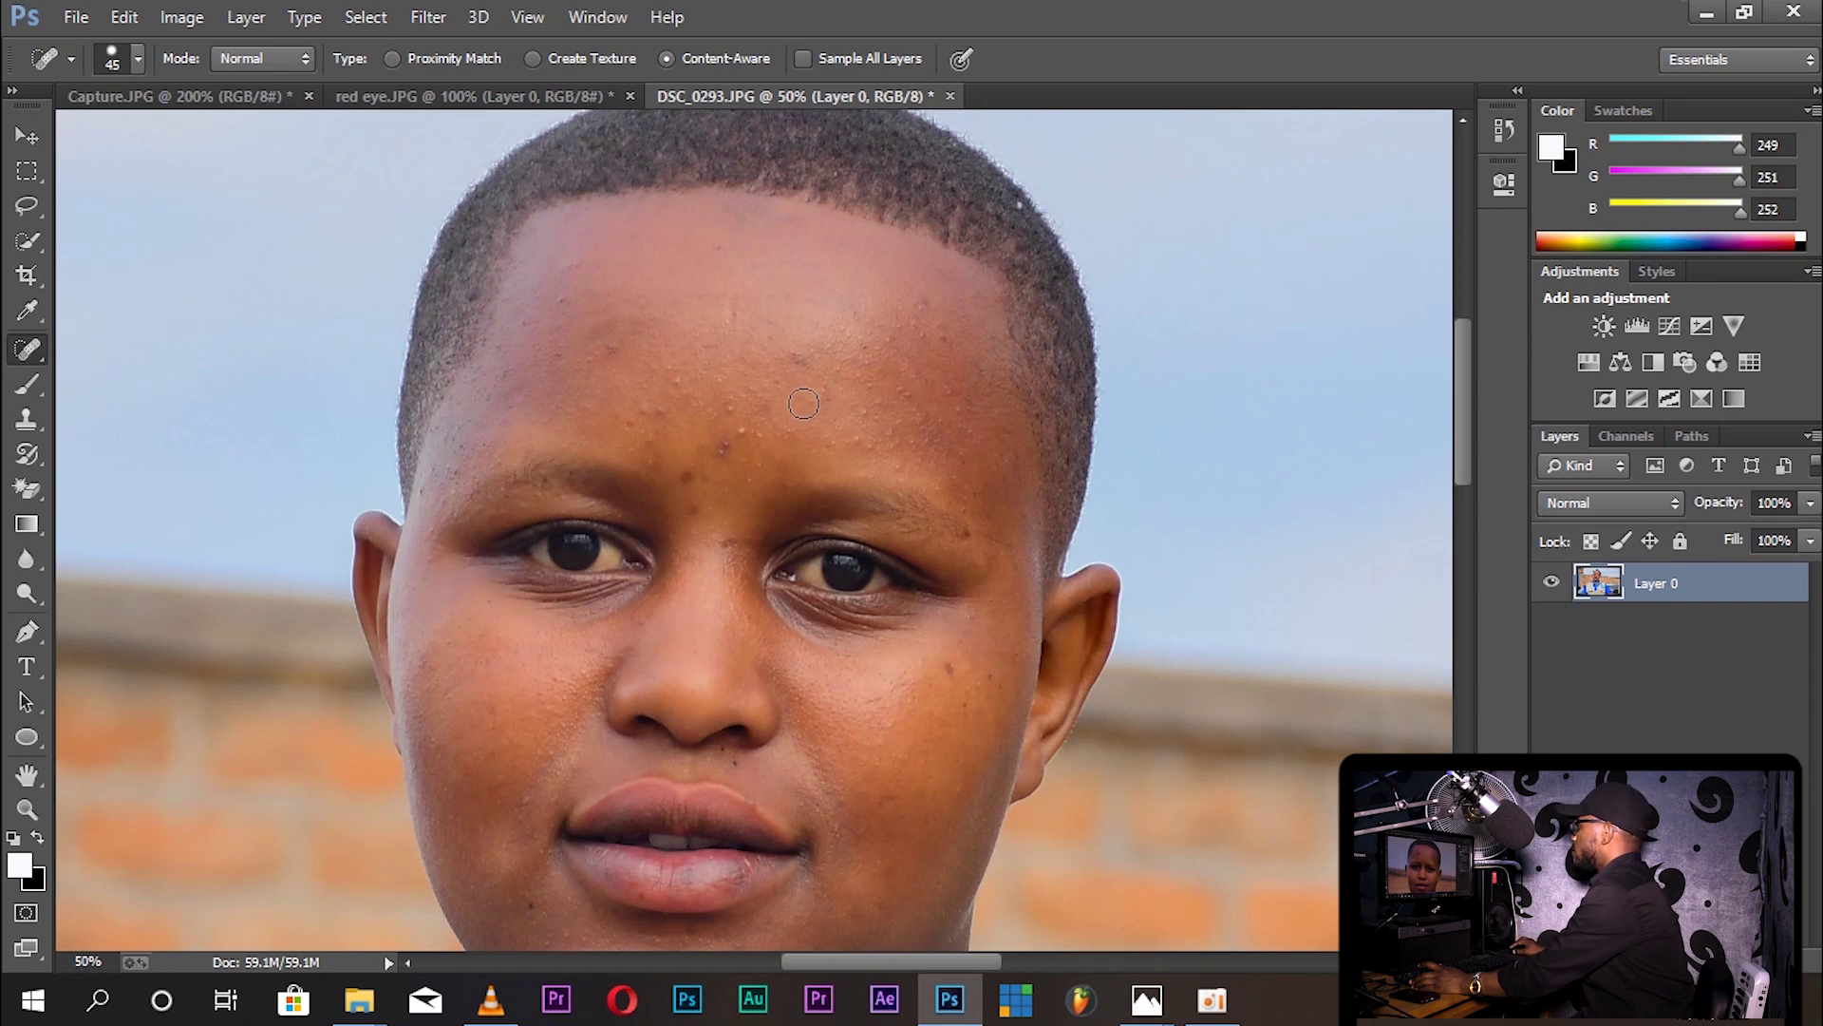
{"action": "left_click", "coordinate": [798, 348]}
{"action": "scroll", "coordinate": [954, 545], "scroll_direction": "down", "scroll_amount": 1}
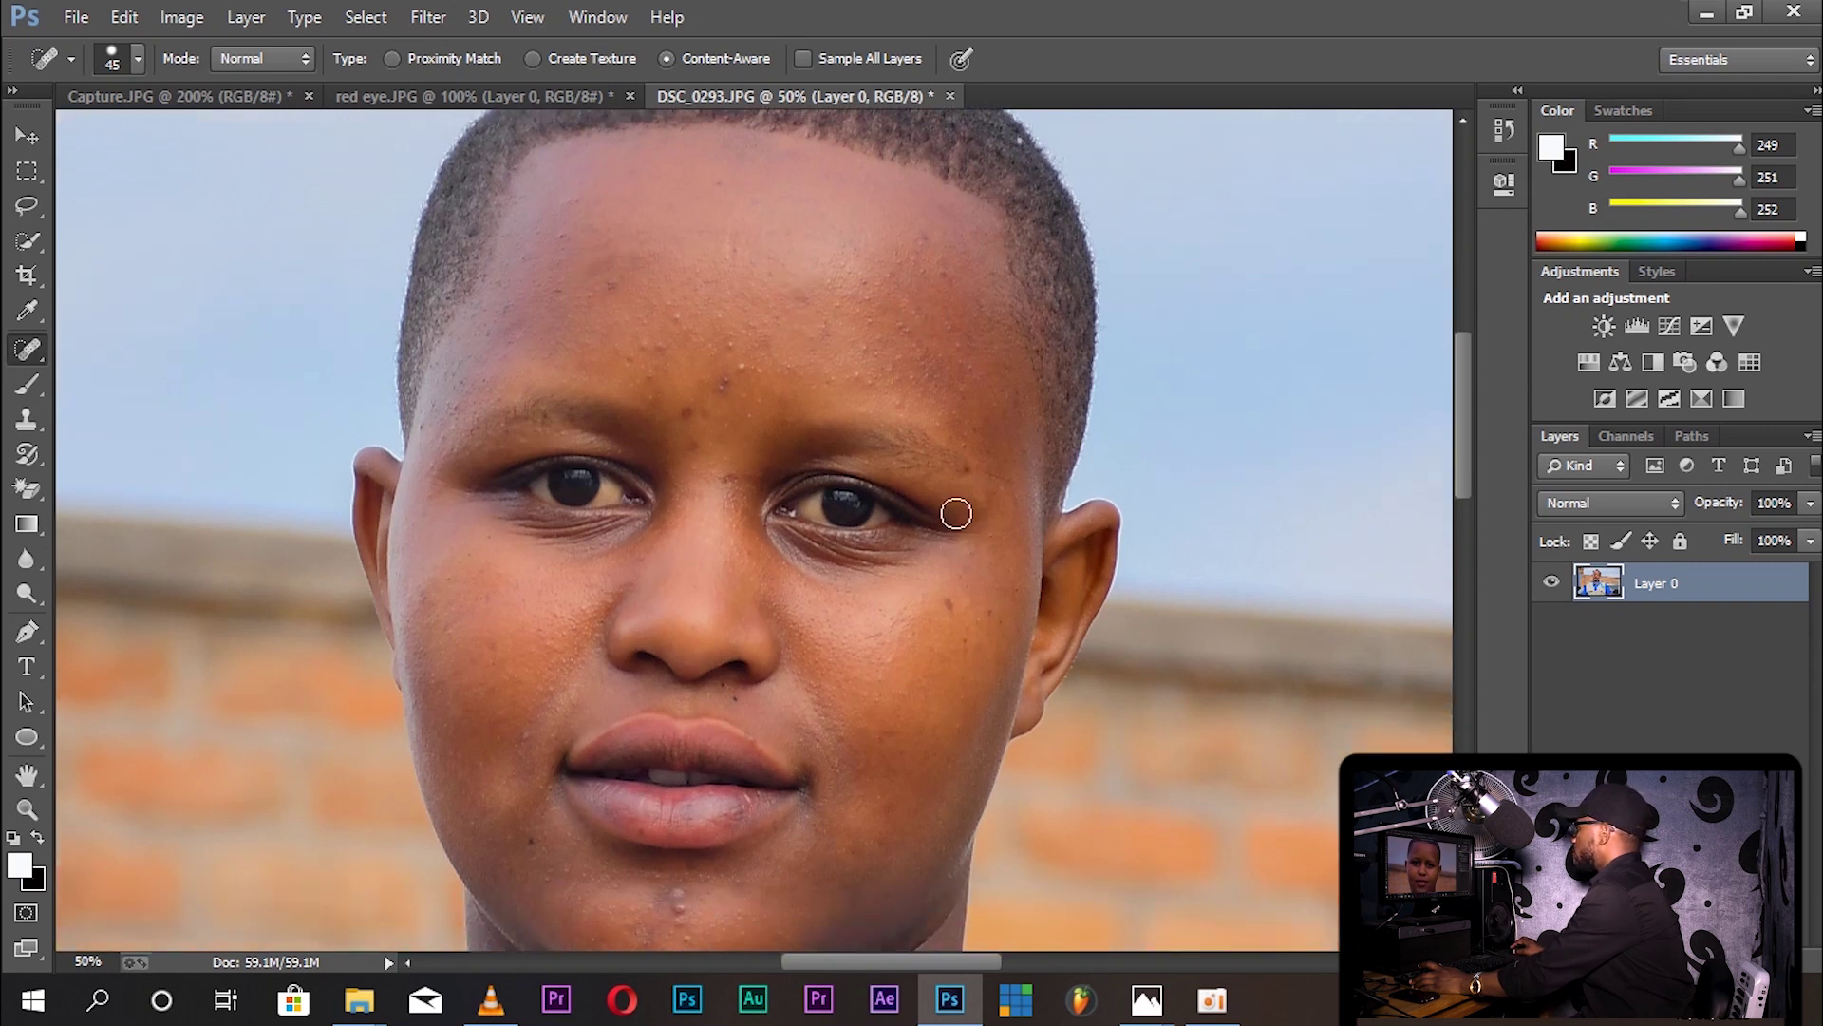
{"action": "left_click", "coordinate": [978, 464]}
{"action": "scroll", "coordinate": [944, 564], "scroll_direction": "down", "scroll_amount": 1}
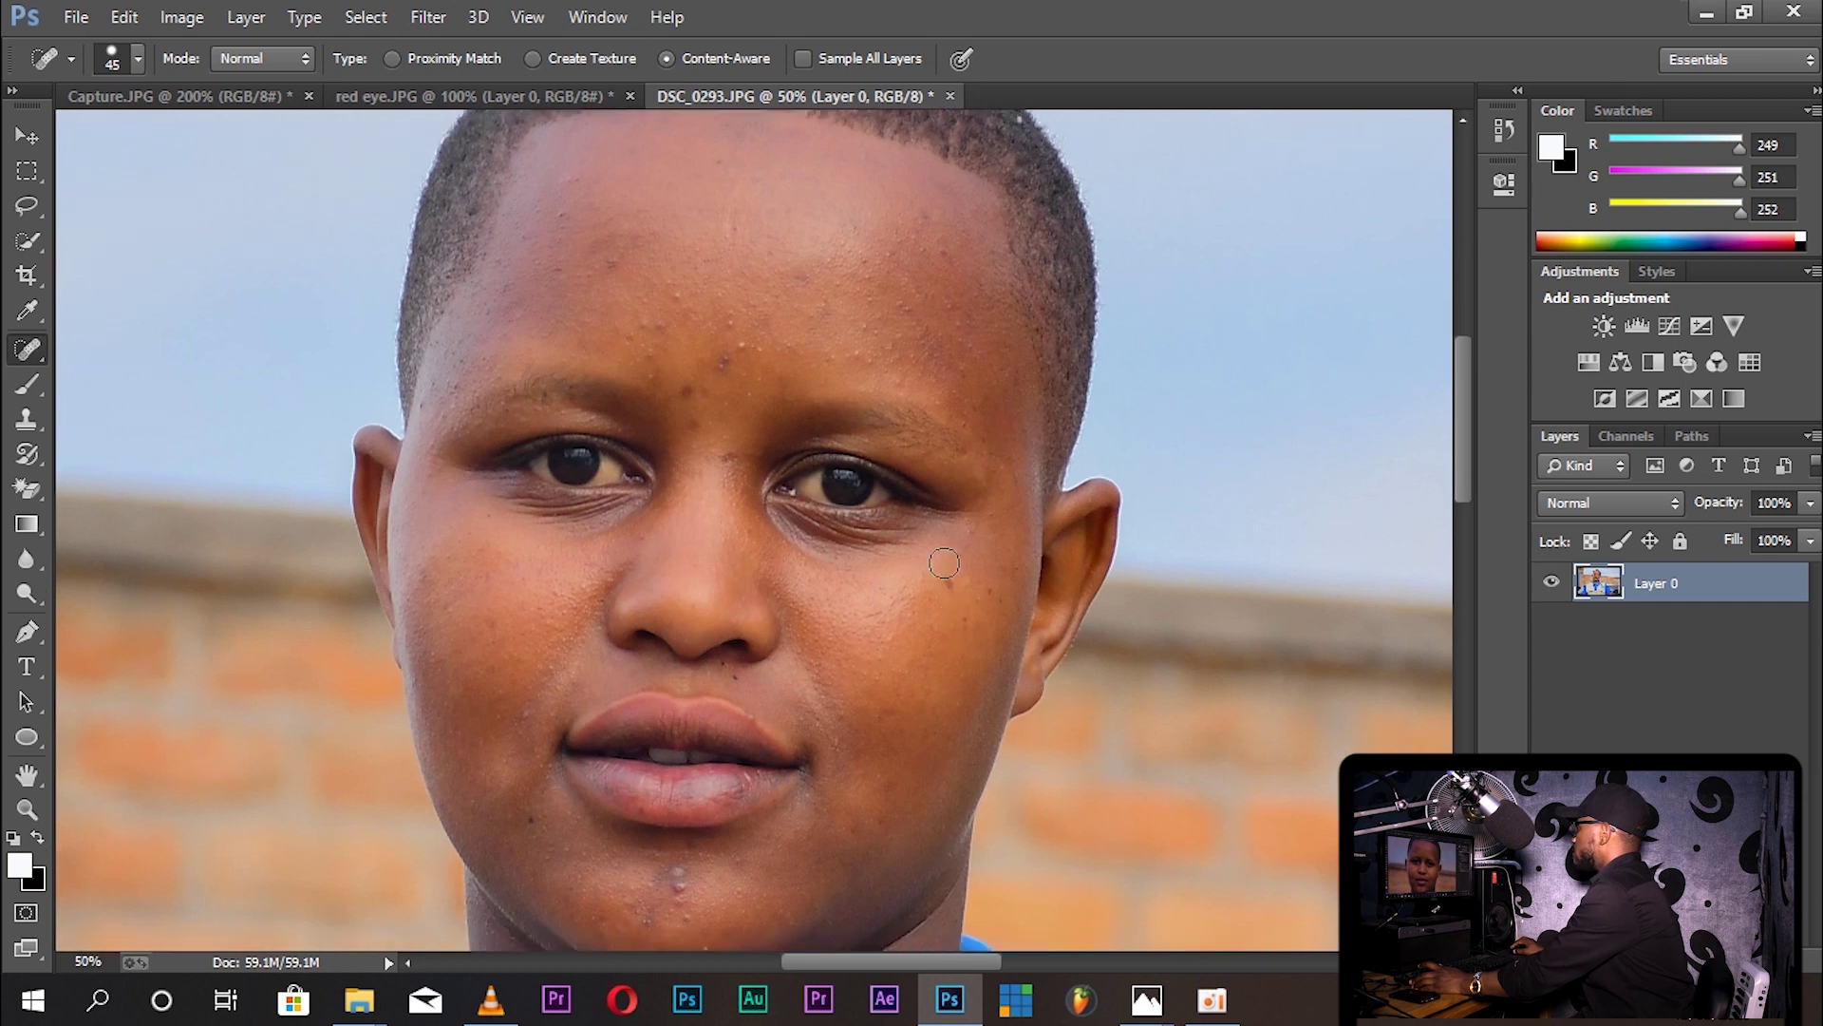
{"action": "left_click", "coordinate": [949, 573]}
Step: Heal the pimples on the chin below the lower lip
{"action": "scroll", "coordinate": [945, 584], "scroll_direction": "down", "scroll_amount": 1}
{"action": "left_click", "coordinate": [676, 804]}
{"action": "left_click", "coordinate": [675, 815]}
{"action": "left_click", "coordinate": [686, 851]}
{"action": "left_click", "coordinate": [719, 887]}
{"action": "scroll", "coordinate": [721, 873], "scroll_direction": "down", "scroll_amount": 2}
{"action": "scroll", "coordinate": [732, 817], "scroll_direction": "up", "scroll_amount": 2}
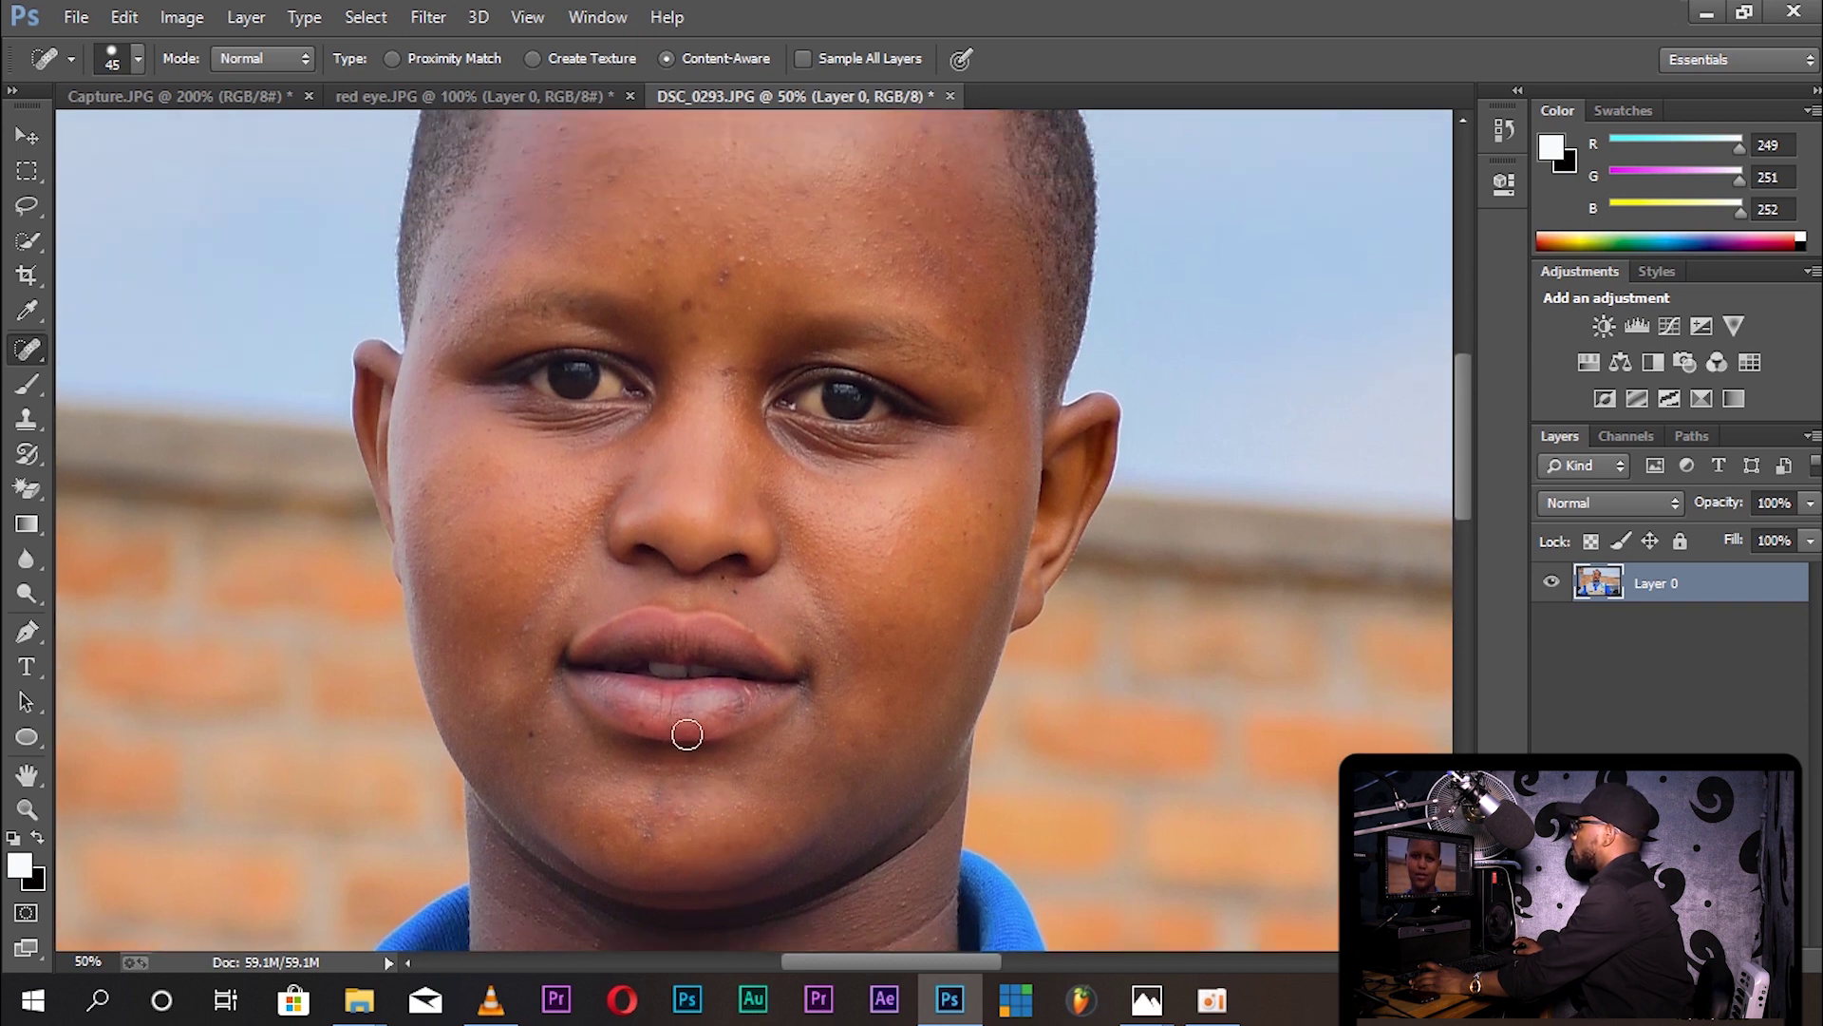
Step: Heal the dark spots between the eyebrows and on the forehead above them
{"action": "left_click", "coordinate": [737, 262]}
{"action": "left_click", "coordinate": [687, 308]}
{"action": "scroll", "coordinate": [664, 233], "scroll_direction": "up", "scroll_amount": 1}
{"action": "left_click", "coordinate": [670, 233]}
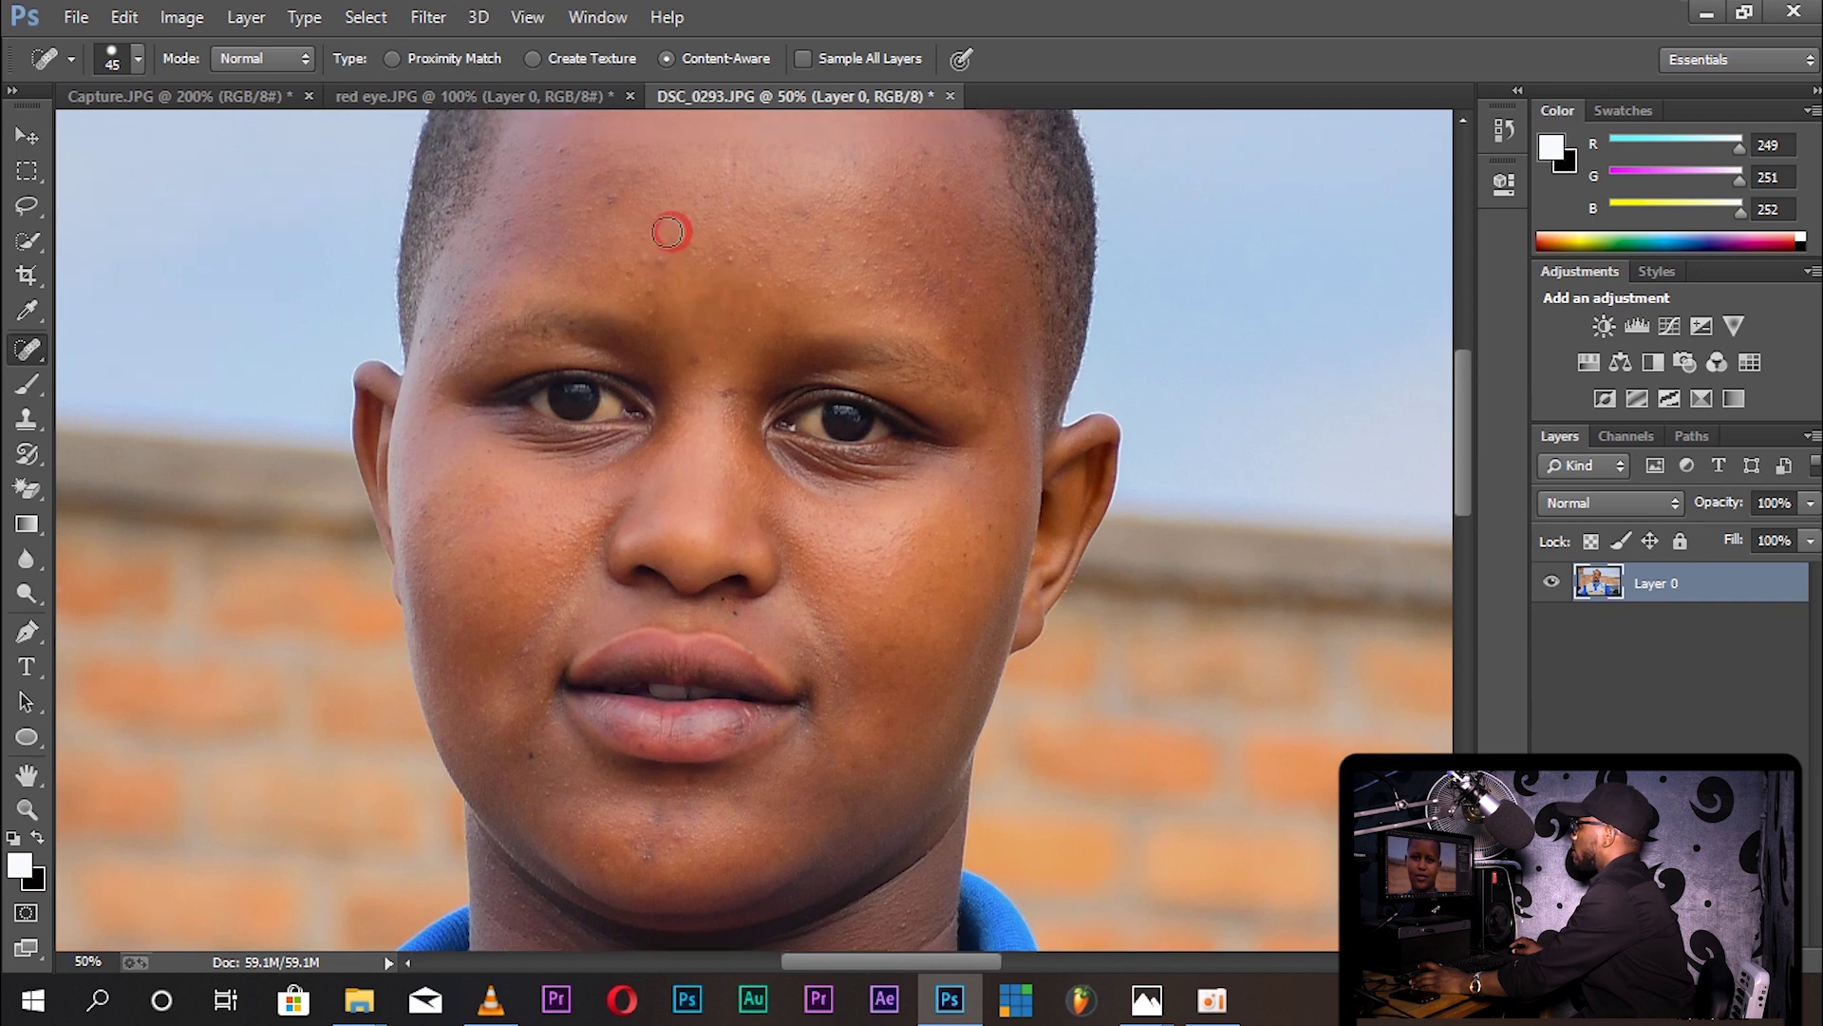
{"action": "left_click", "coordinate": [615, 201]}
{"action": "left_click", "coordinate": [660, 266]}
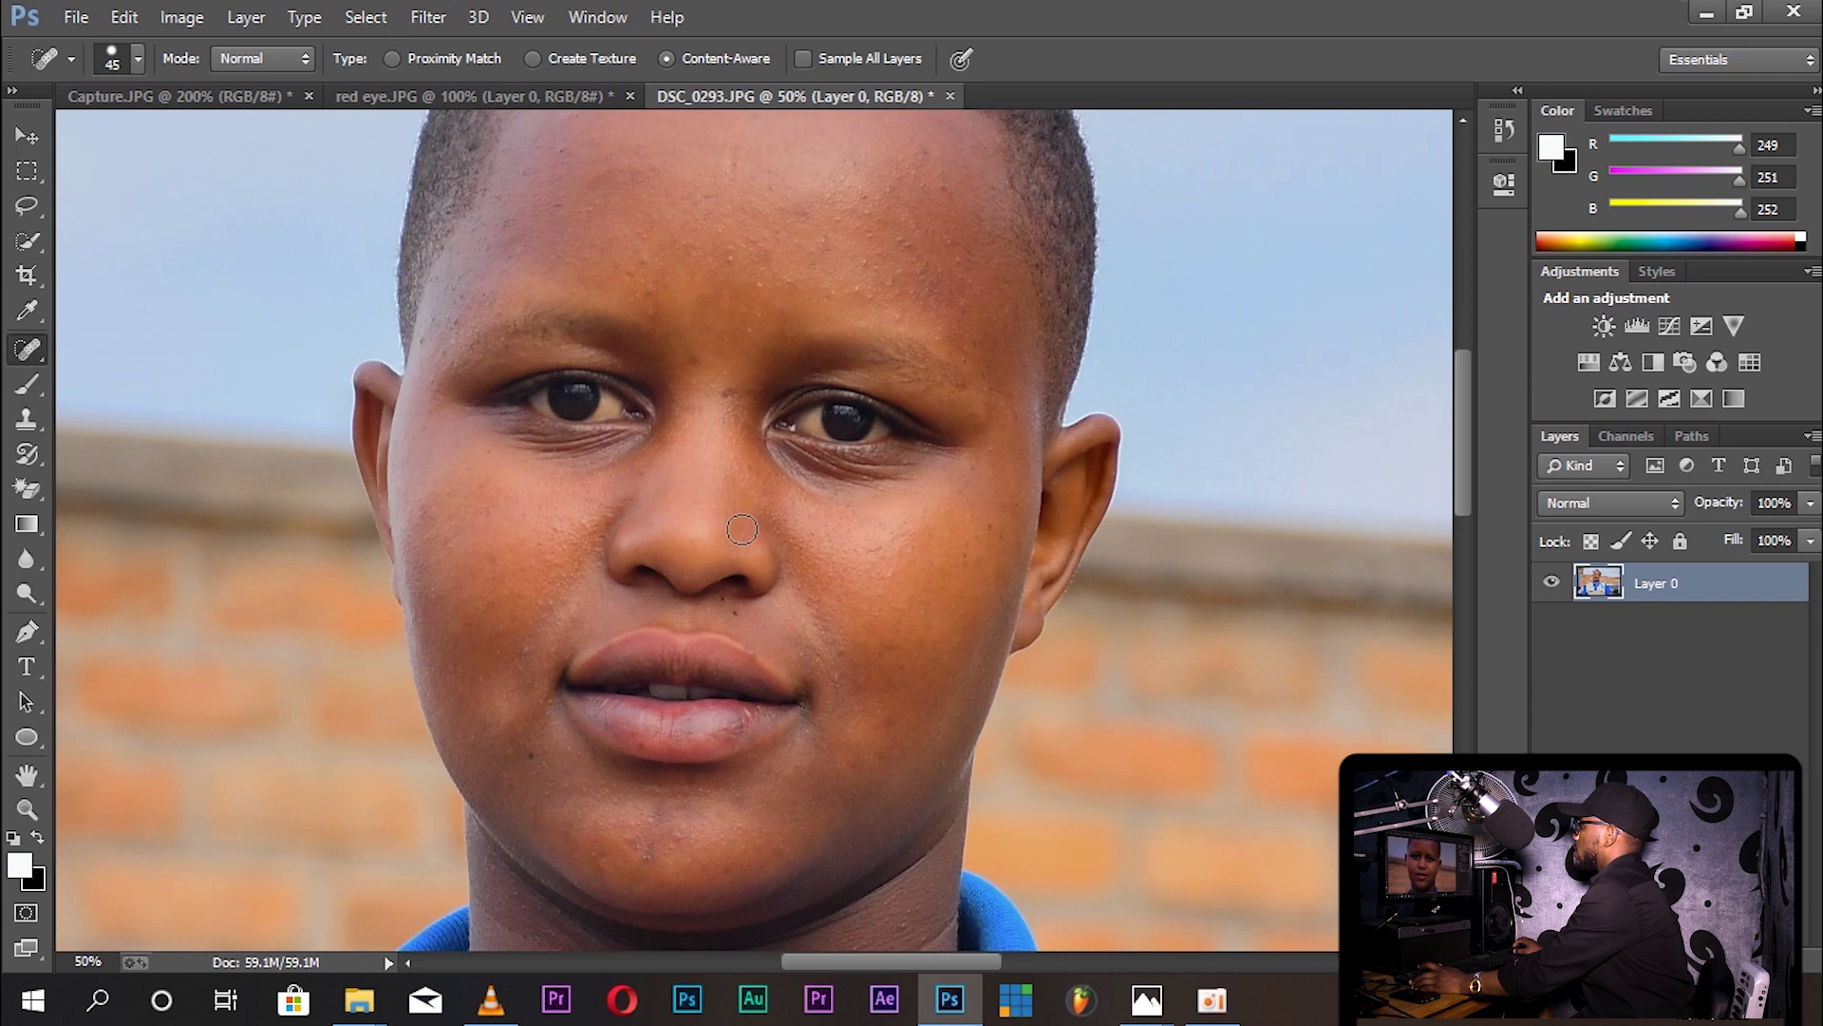
Step: Heal the spot on the lower cheek beside the mouth and the remaining mark on the chin
{"action": "scroll", "coordinate": [862, 538], "scroll_direction": "down", "scroll_amount": 2}
{"action": "scroll", "coordinate": [862, 537], "scroll_direction": "down", "scroll_amount": 1}
{"action": "left_click", "coordinate": [529, 603]}
{"action": "scroll", "coordinate": [570, 617], "scroll_direction": "down", "scroll_amount": 2}
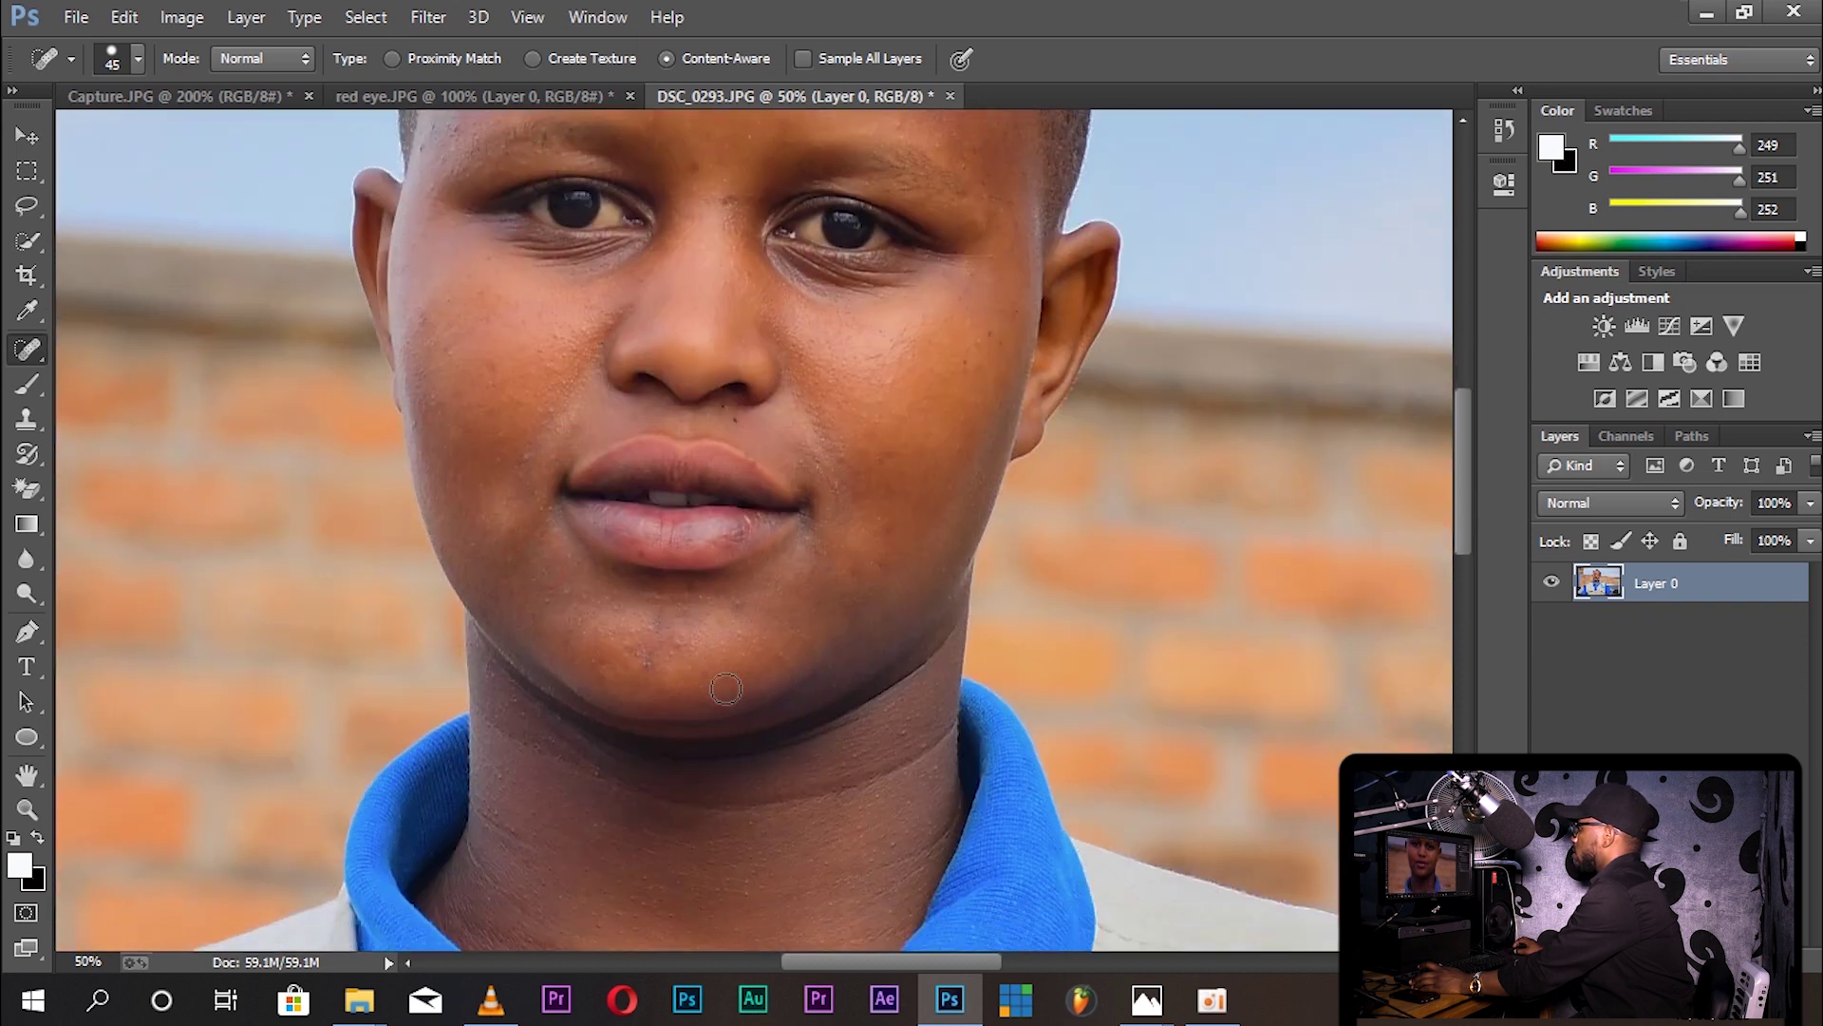
{"action": "left_click", "coordinate": [642, 633]}
{"action": "scroll", "coordinate": [750, 659], "scroll_direction": "down", "scroll_amount": 4}
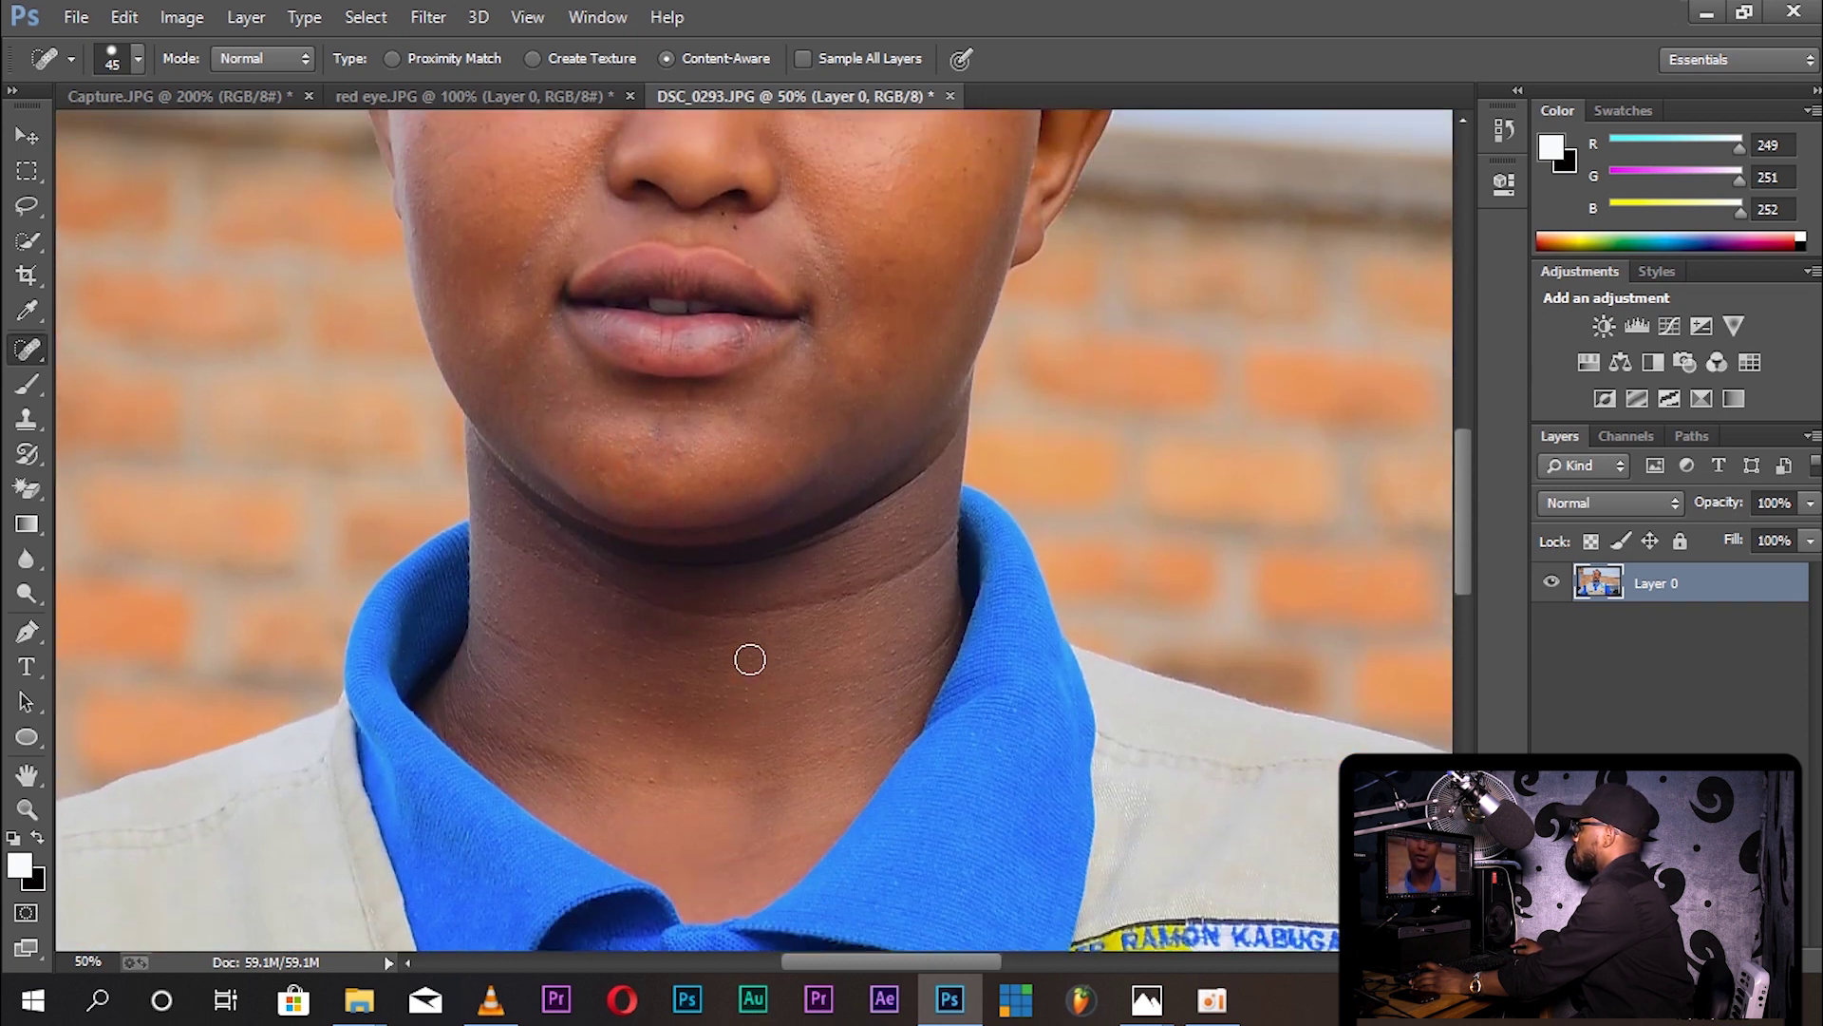
{"action": "scroll", "coordinate": [751, 659], "scroll_direction": "up", "scroll_amount": 4}
{"action": "scroll", "coordinate": [750, 660], "scroll_direction": "up", "scroll_amount": 4}
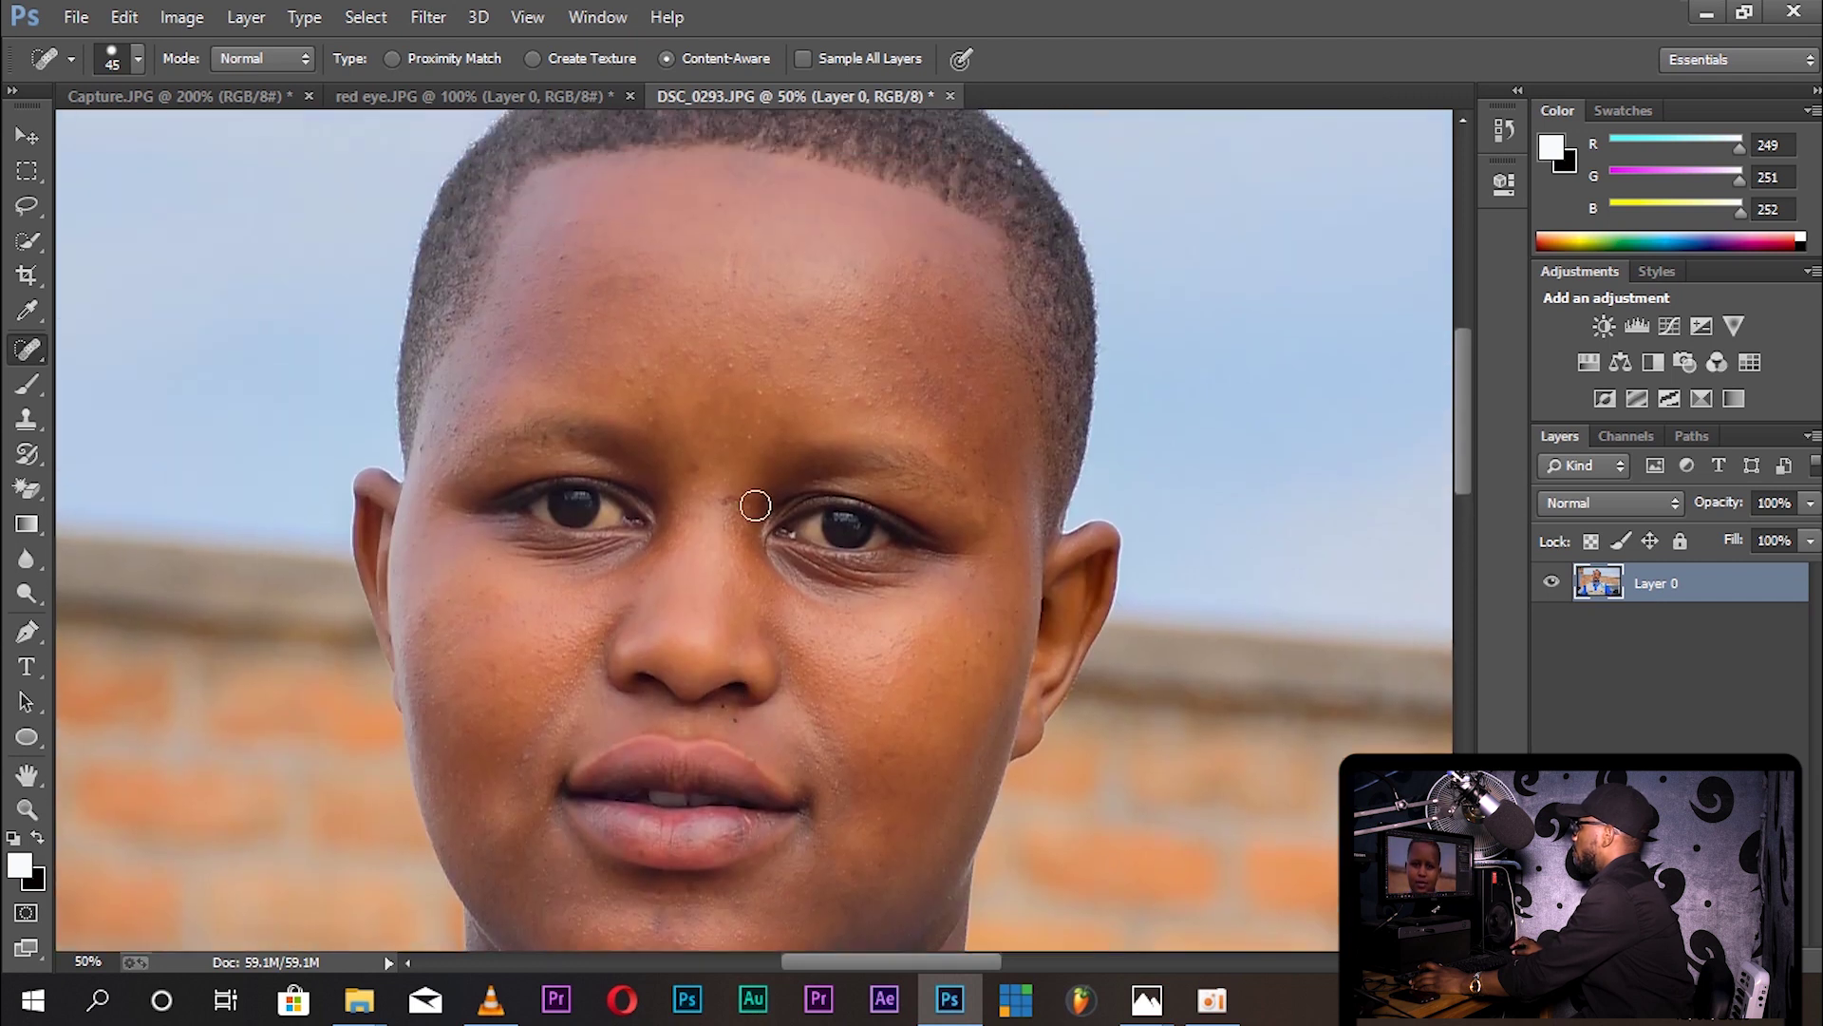
Step: Heal the spot on the bridge of the nose and check the retouched face at 33.33% zoom
{"action": "left_click", "coordinate": [712, 488]}
{"action": "scroll", "coordinate": [750, 427], "scroll_direction": "up", "scroll_amount": 2}
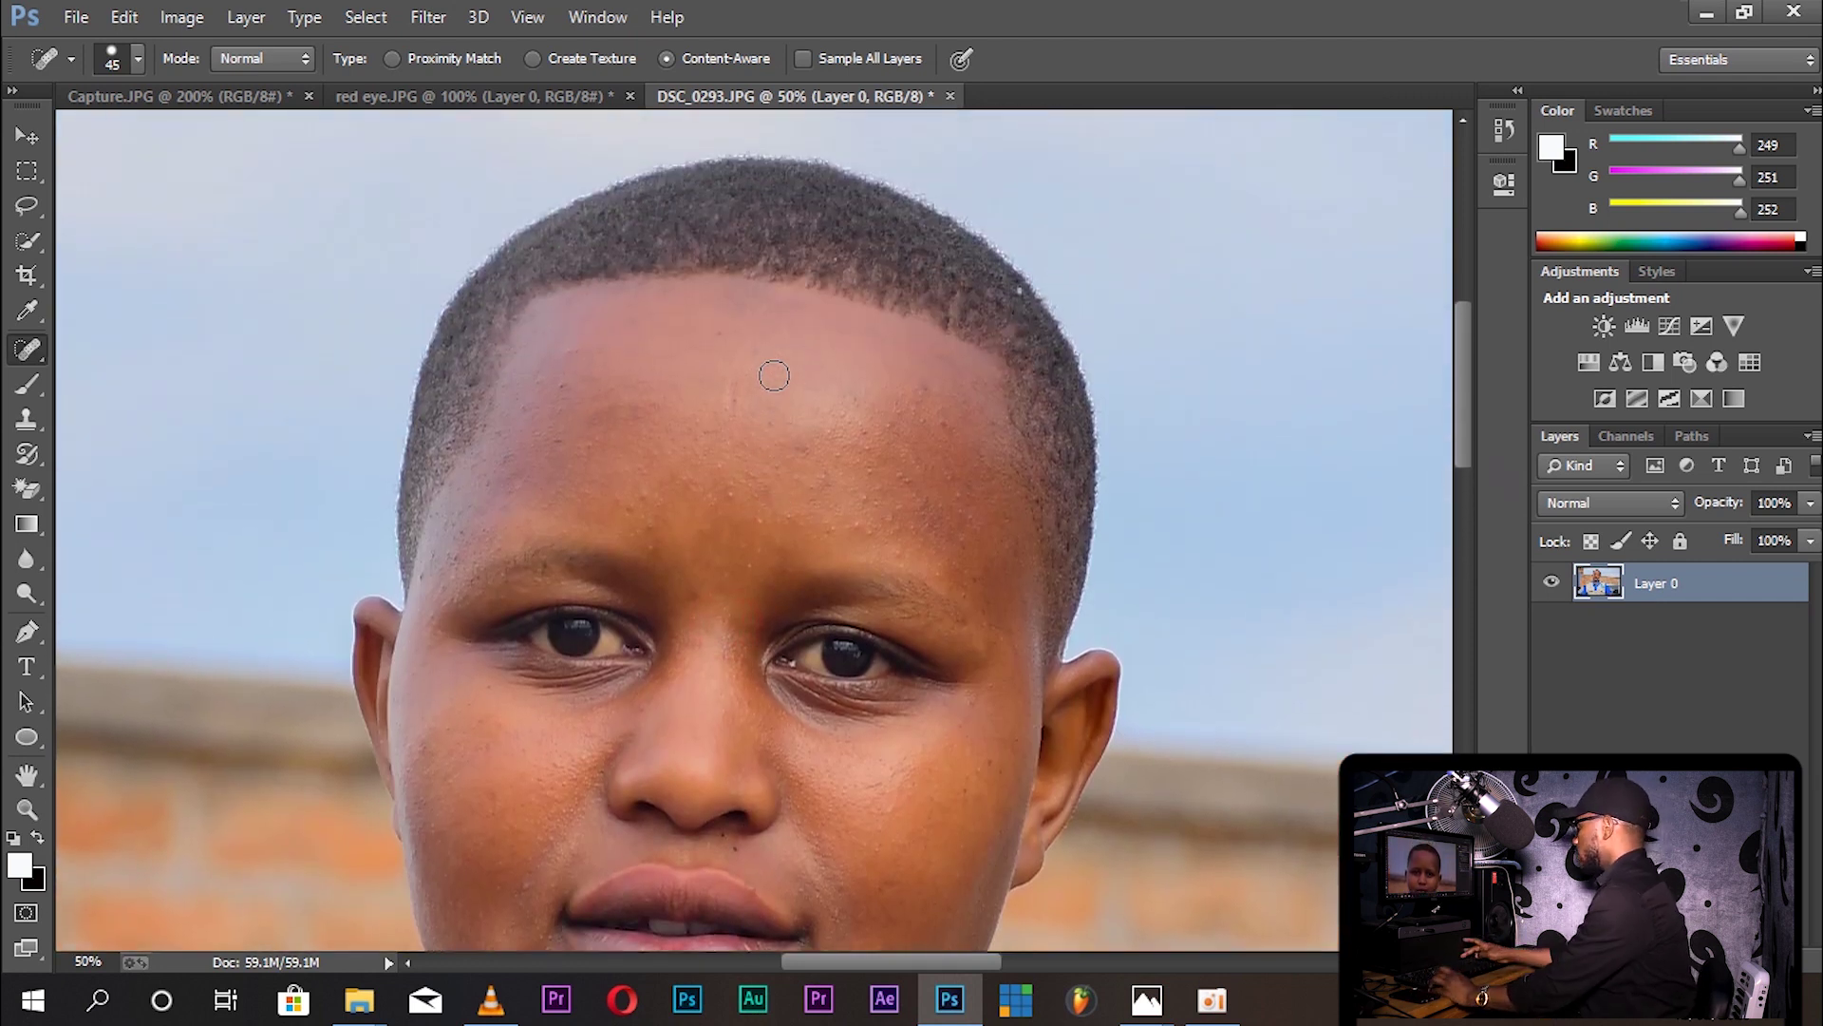
{"action": "key", "text": "ctrl+z"}
{"action": "key", "text": "ctrl+minus"}
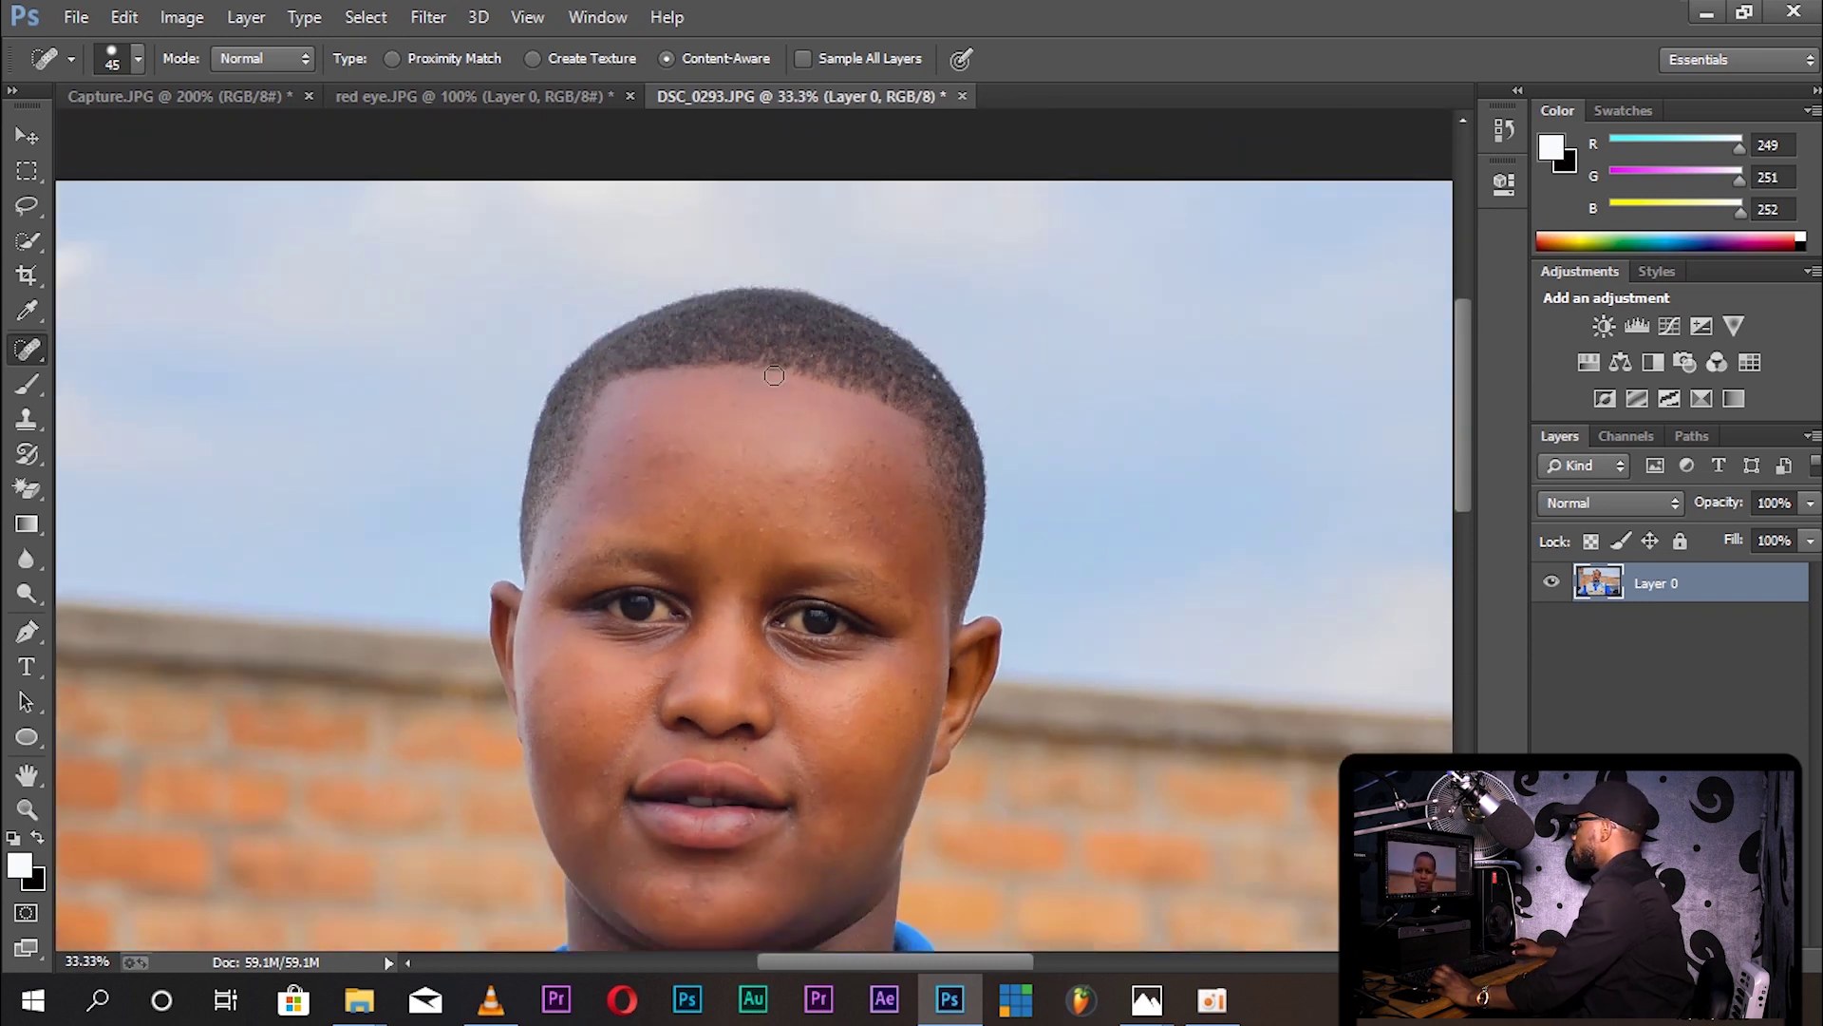
{"action": "scroll", "coordinate": [774, 375], "scroll_direction": "down", "scroll_amount": 3}
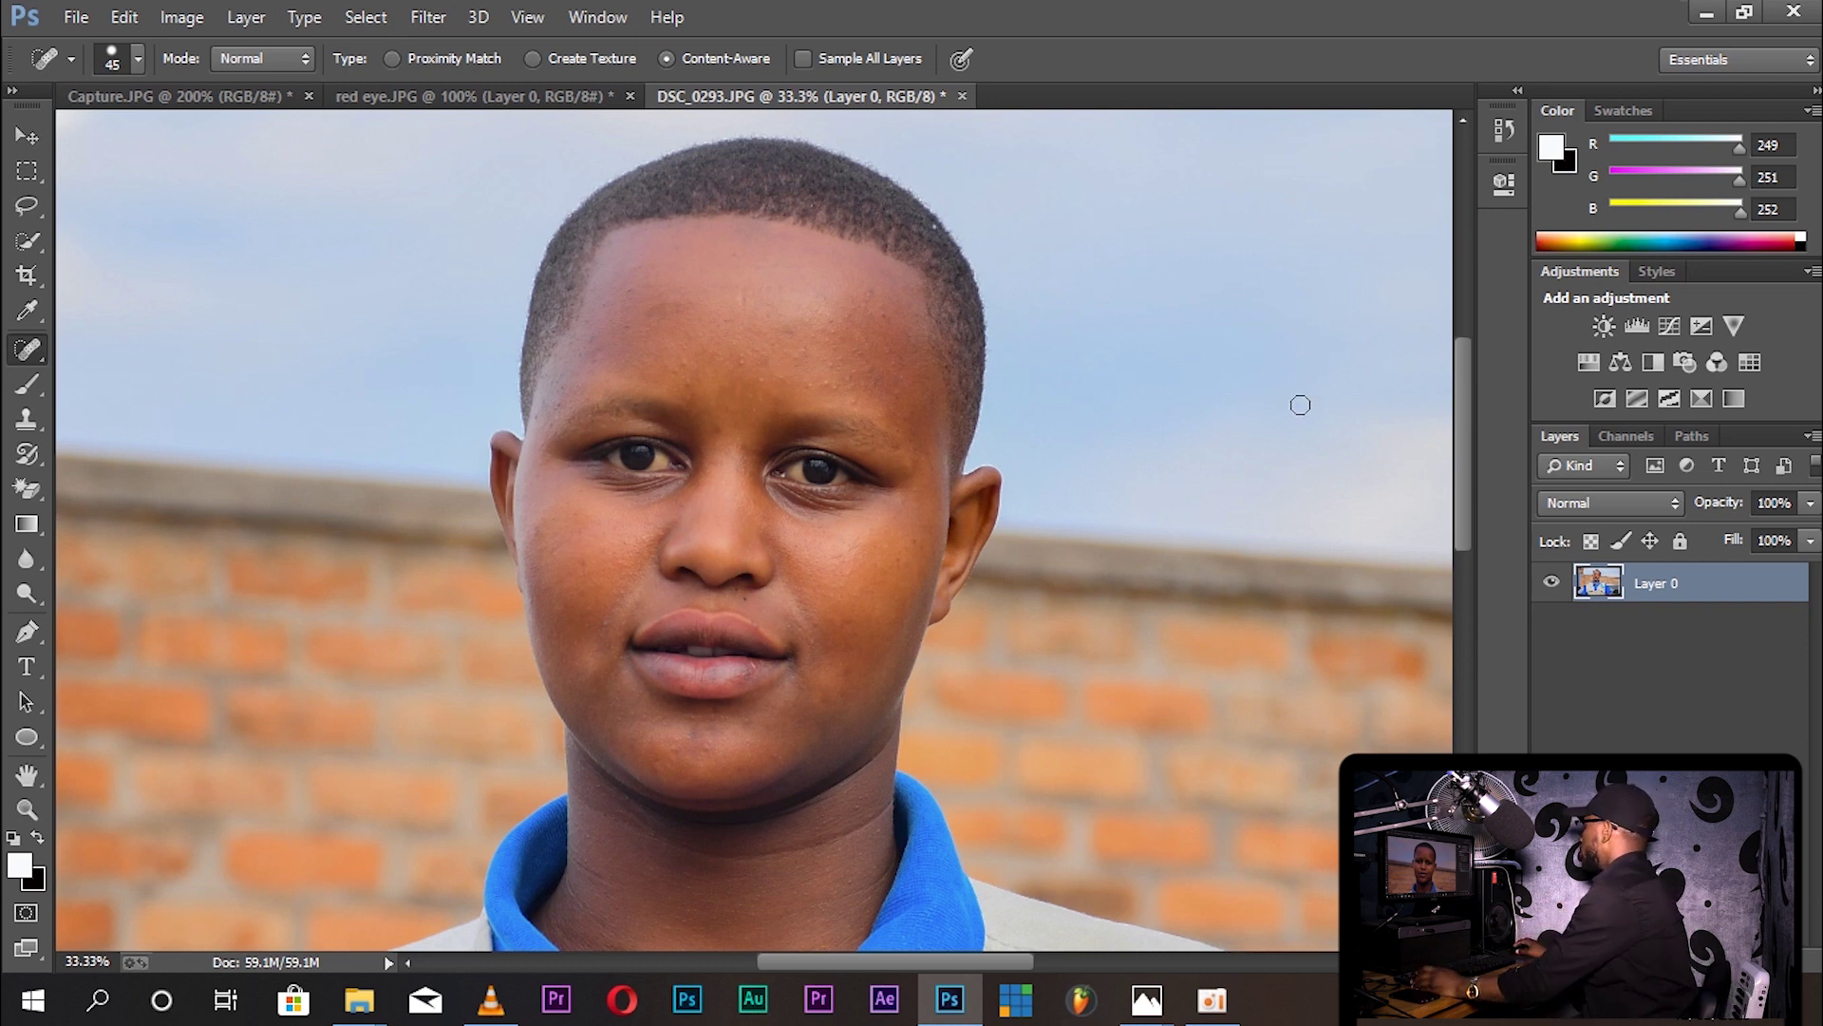
Step: Duplicate Layer 0 as "Layer 0 copy" within the same document, DSC_0293.JPG
{"action": "right_click", "coordinate": [1700, 570]}
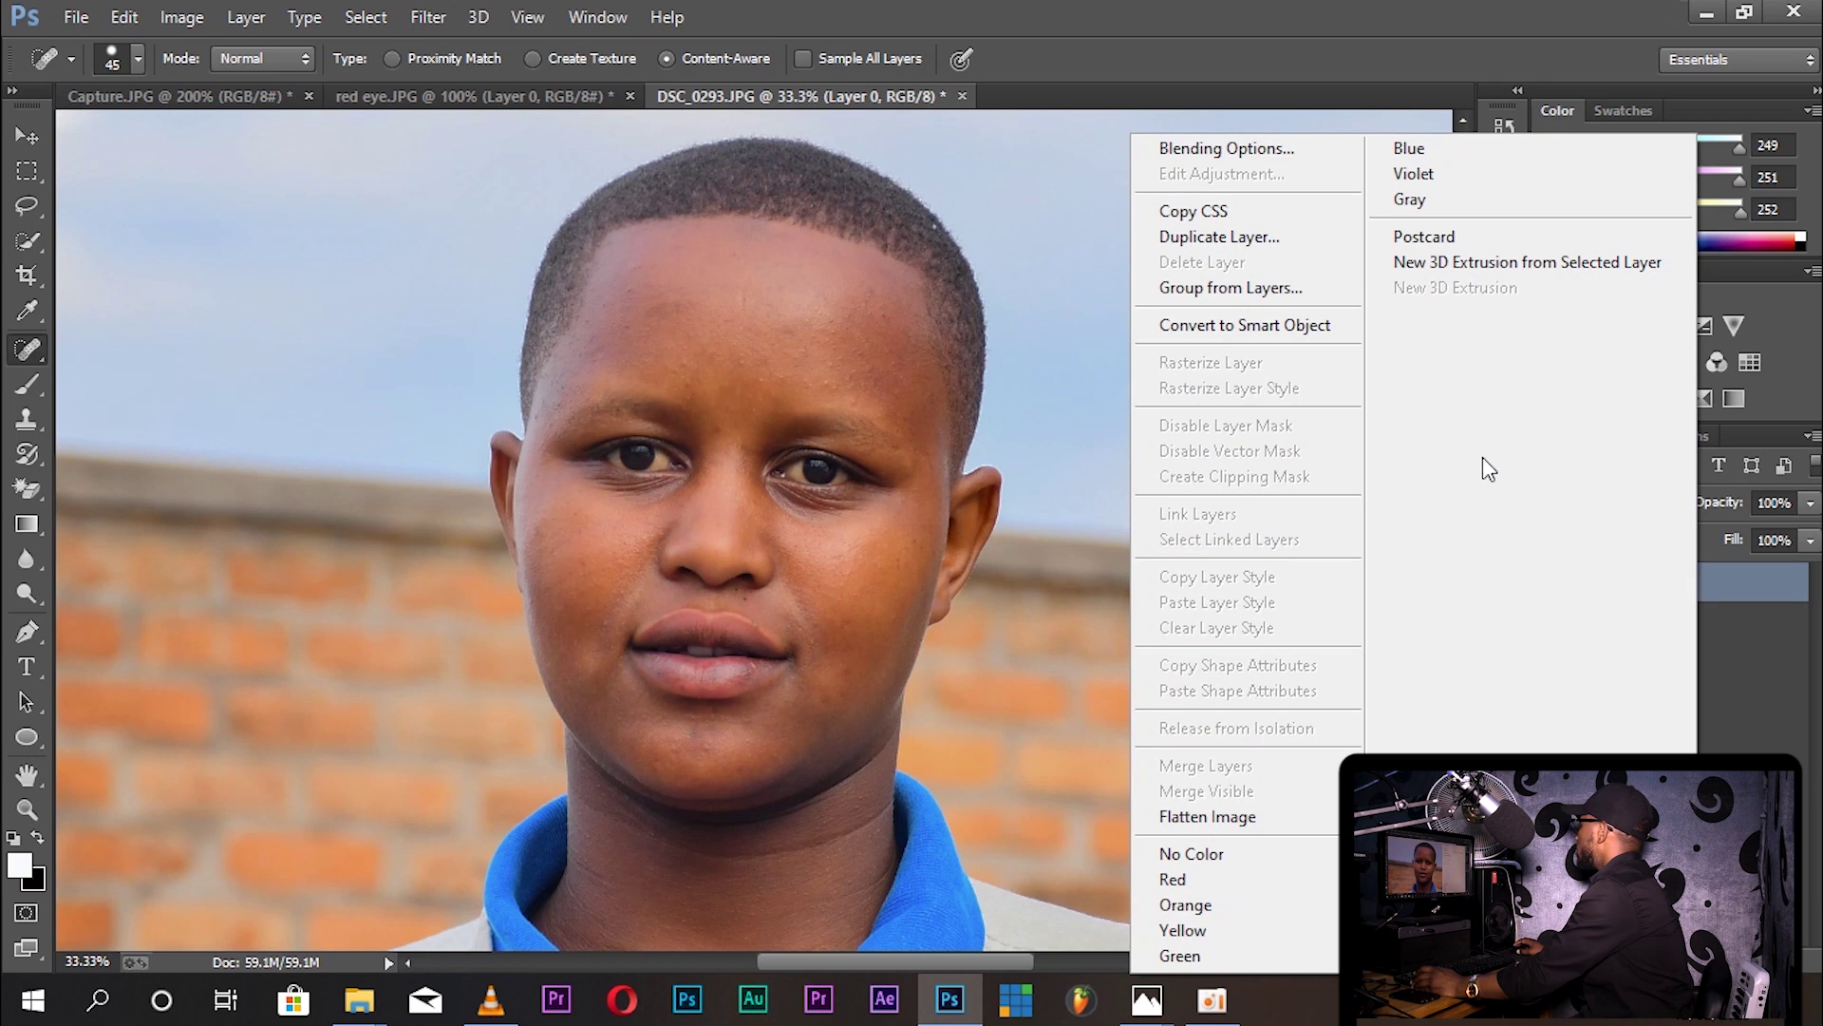
{"action": "left_click", "coordinate": [1278, 240]}
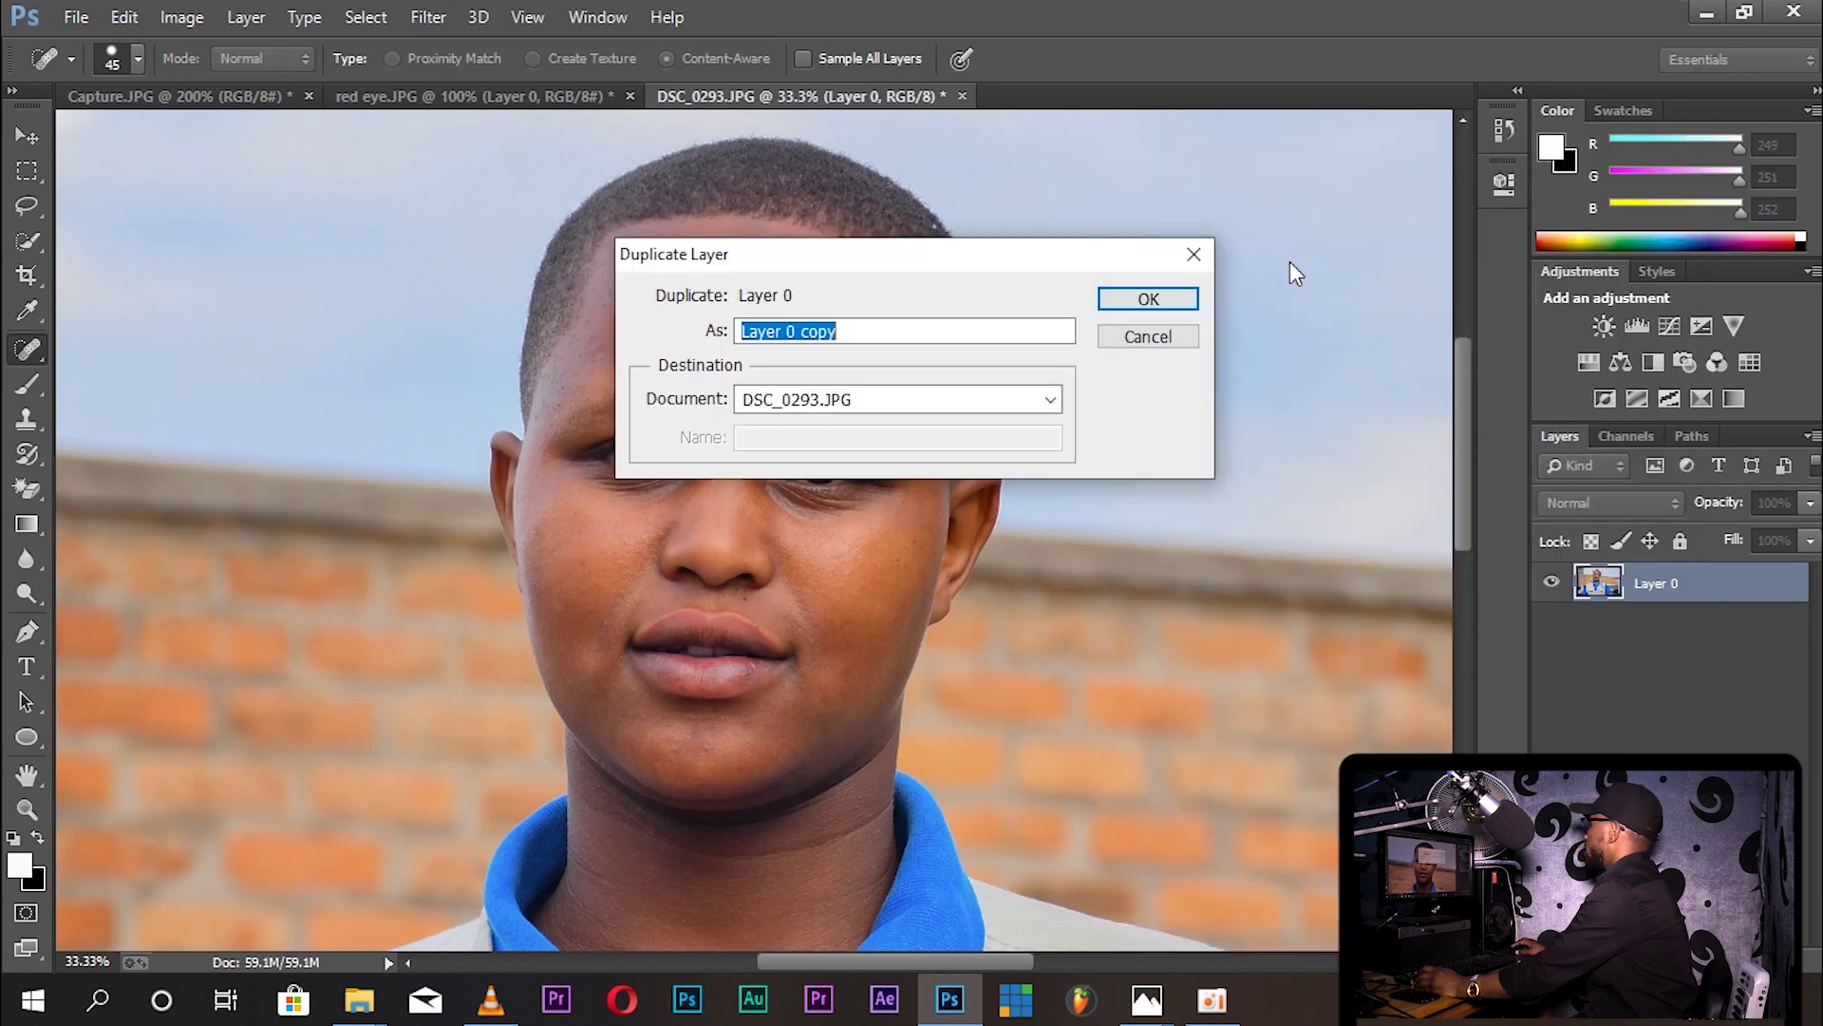
{"action": "left_click", "coordinate": [1174, 302]}
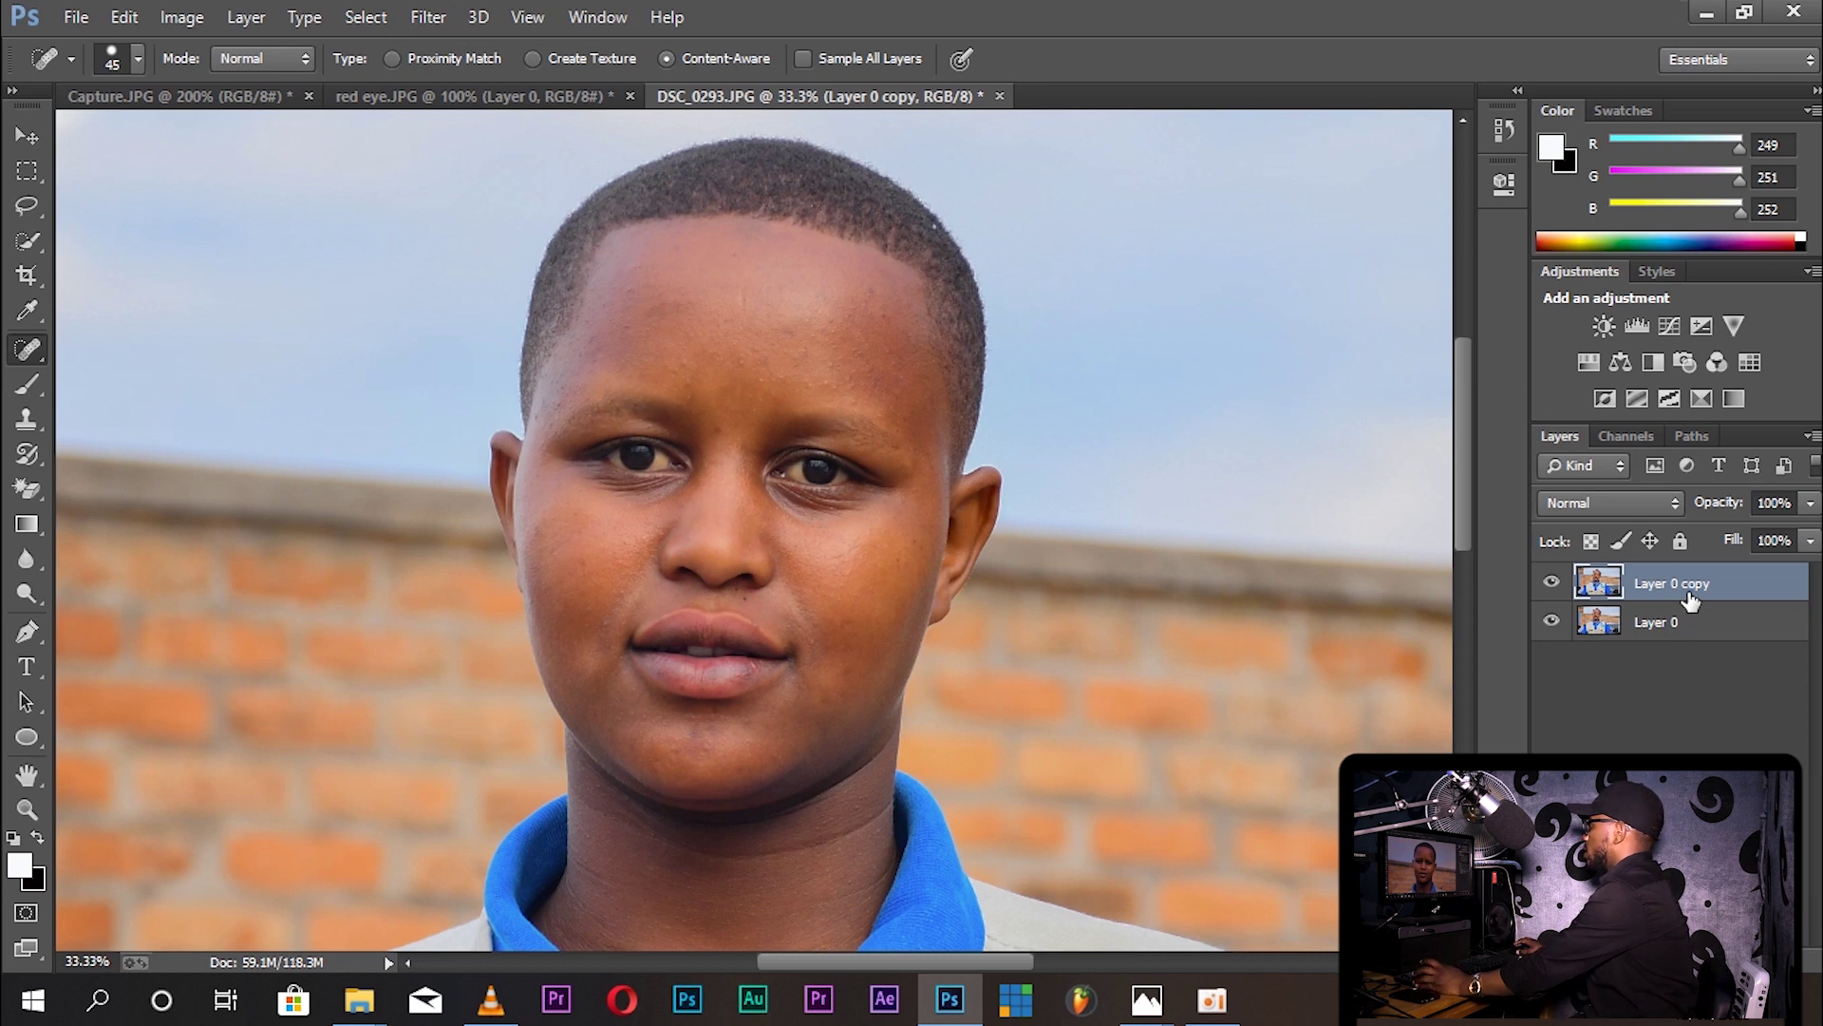
Step: Apply a Gaussian Blur with a radius of 10.0 pixels to Layer 0 copy
{"action": "key", "text": "ctrl+minus"}
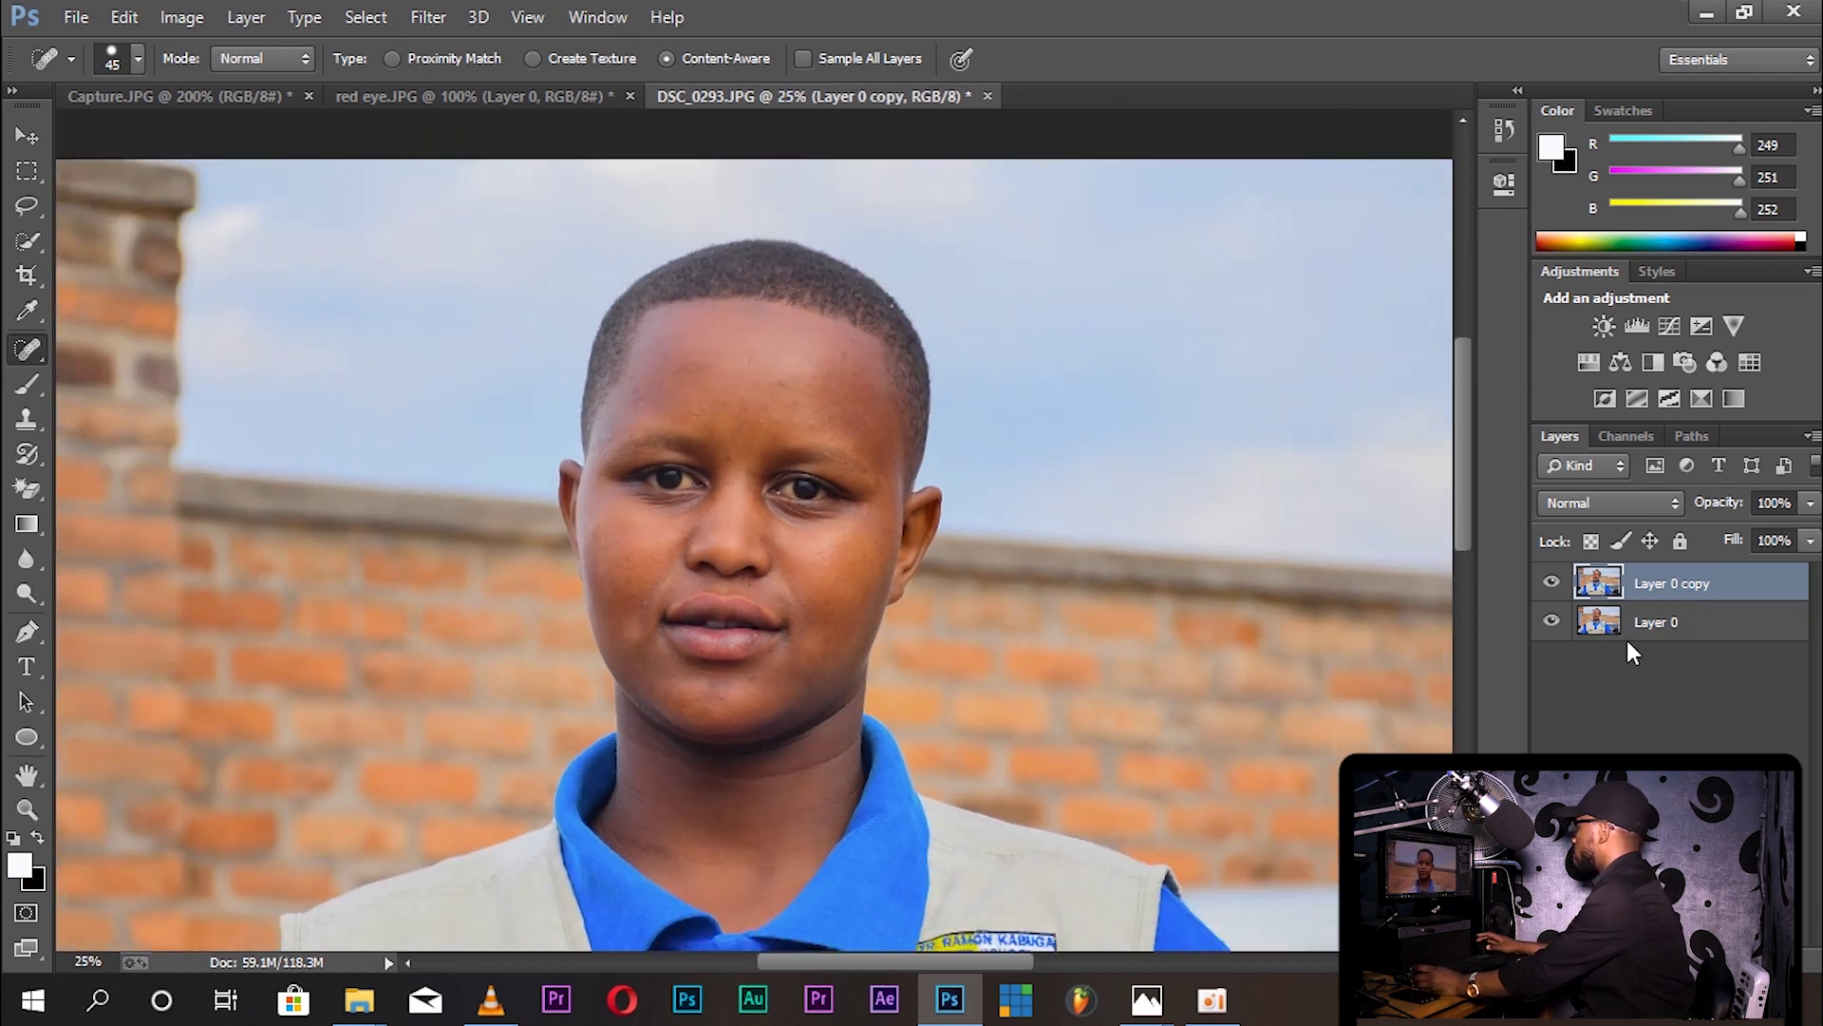
{"action": "left_click_drag", "start_coordinate": [1468, 558], "coordinate": [1466, 586]}
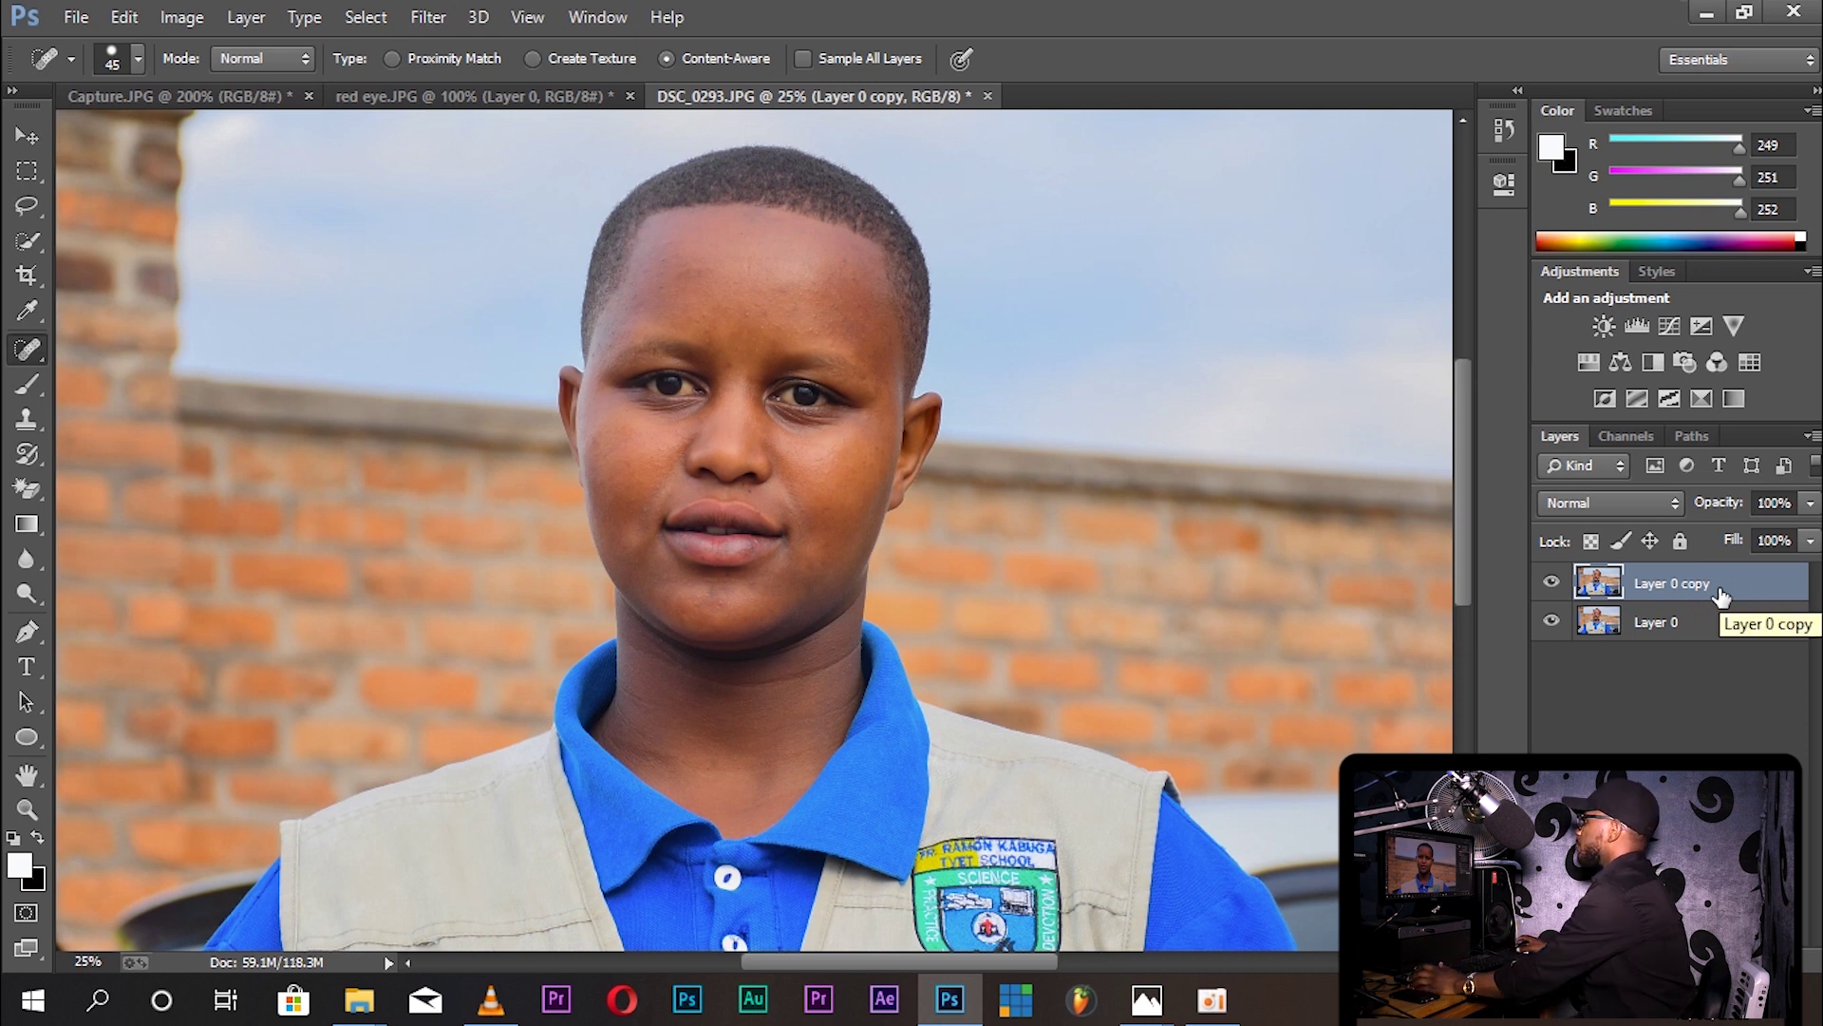
{"action": "left_click", "coordinate": [425, 18]}
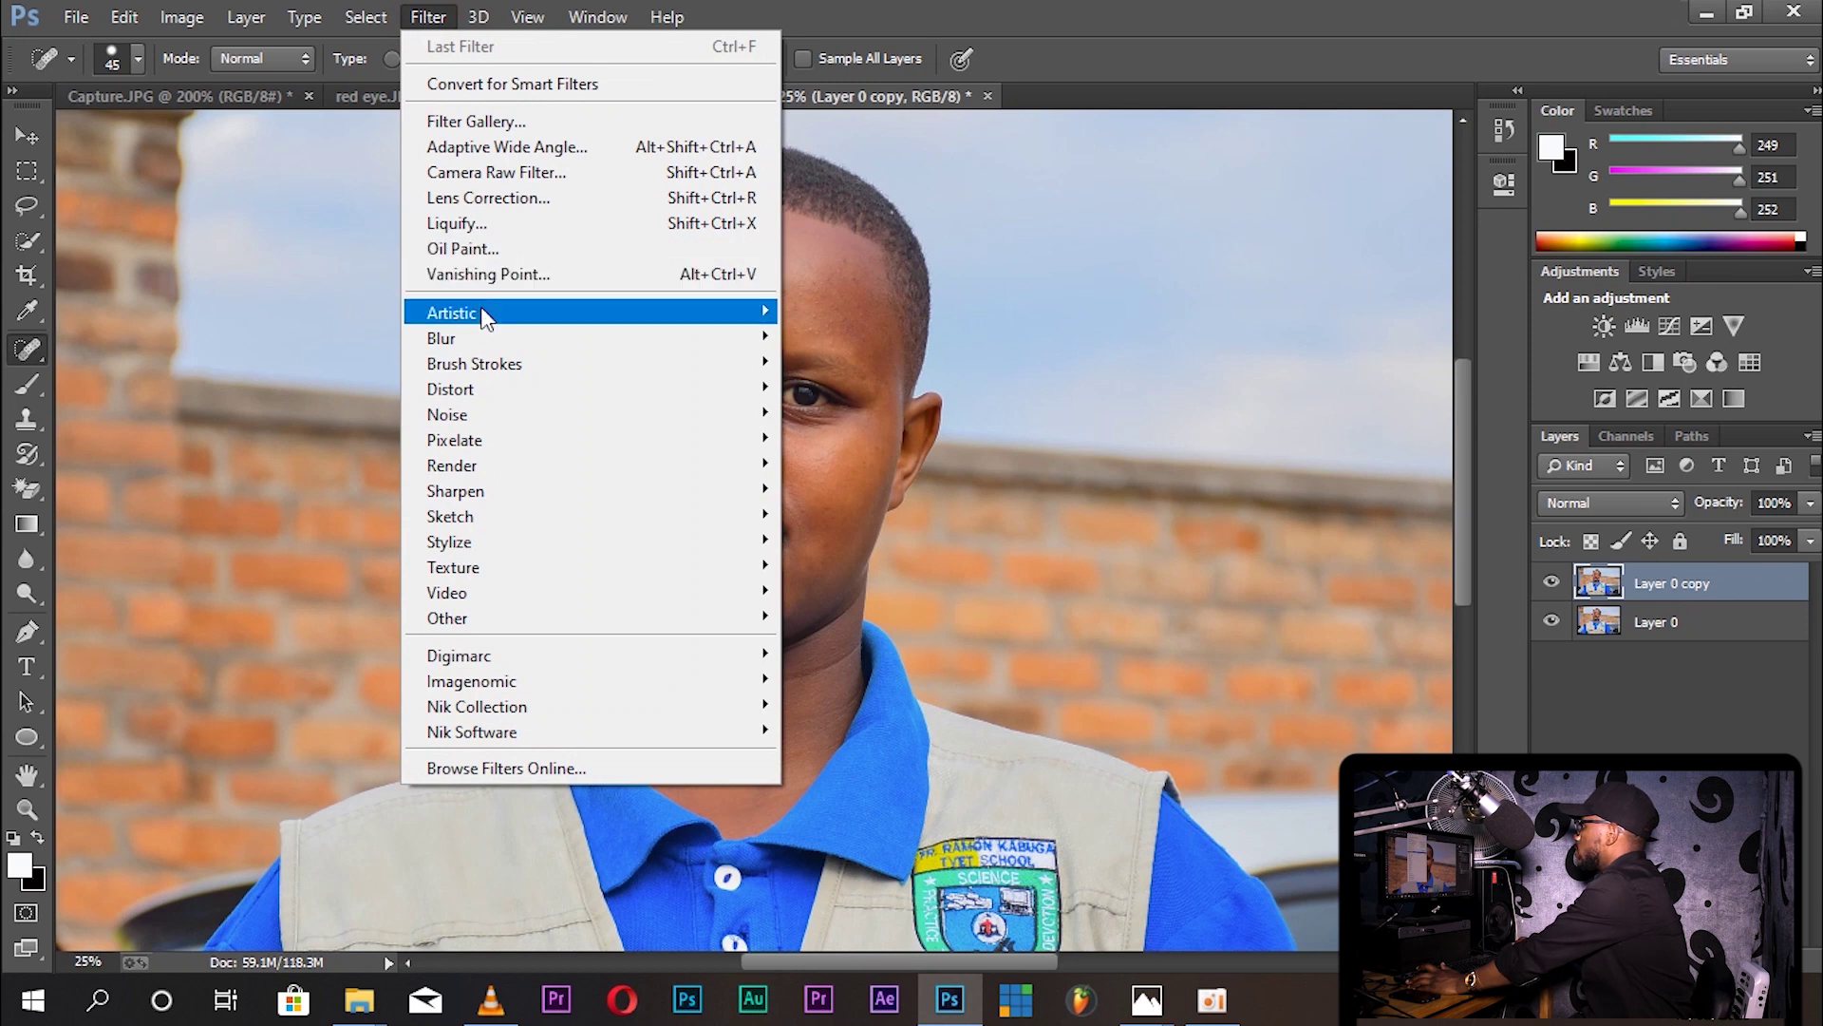
{"action": "mouse_move", "coordinate": [486, 338]}
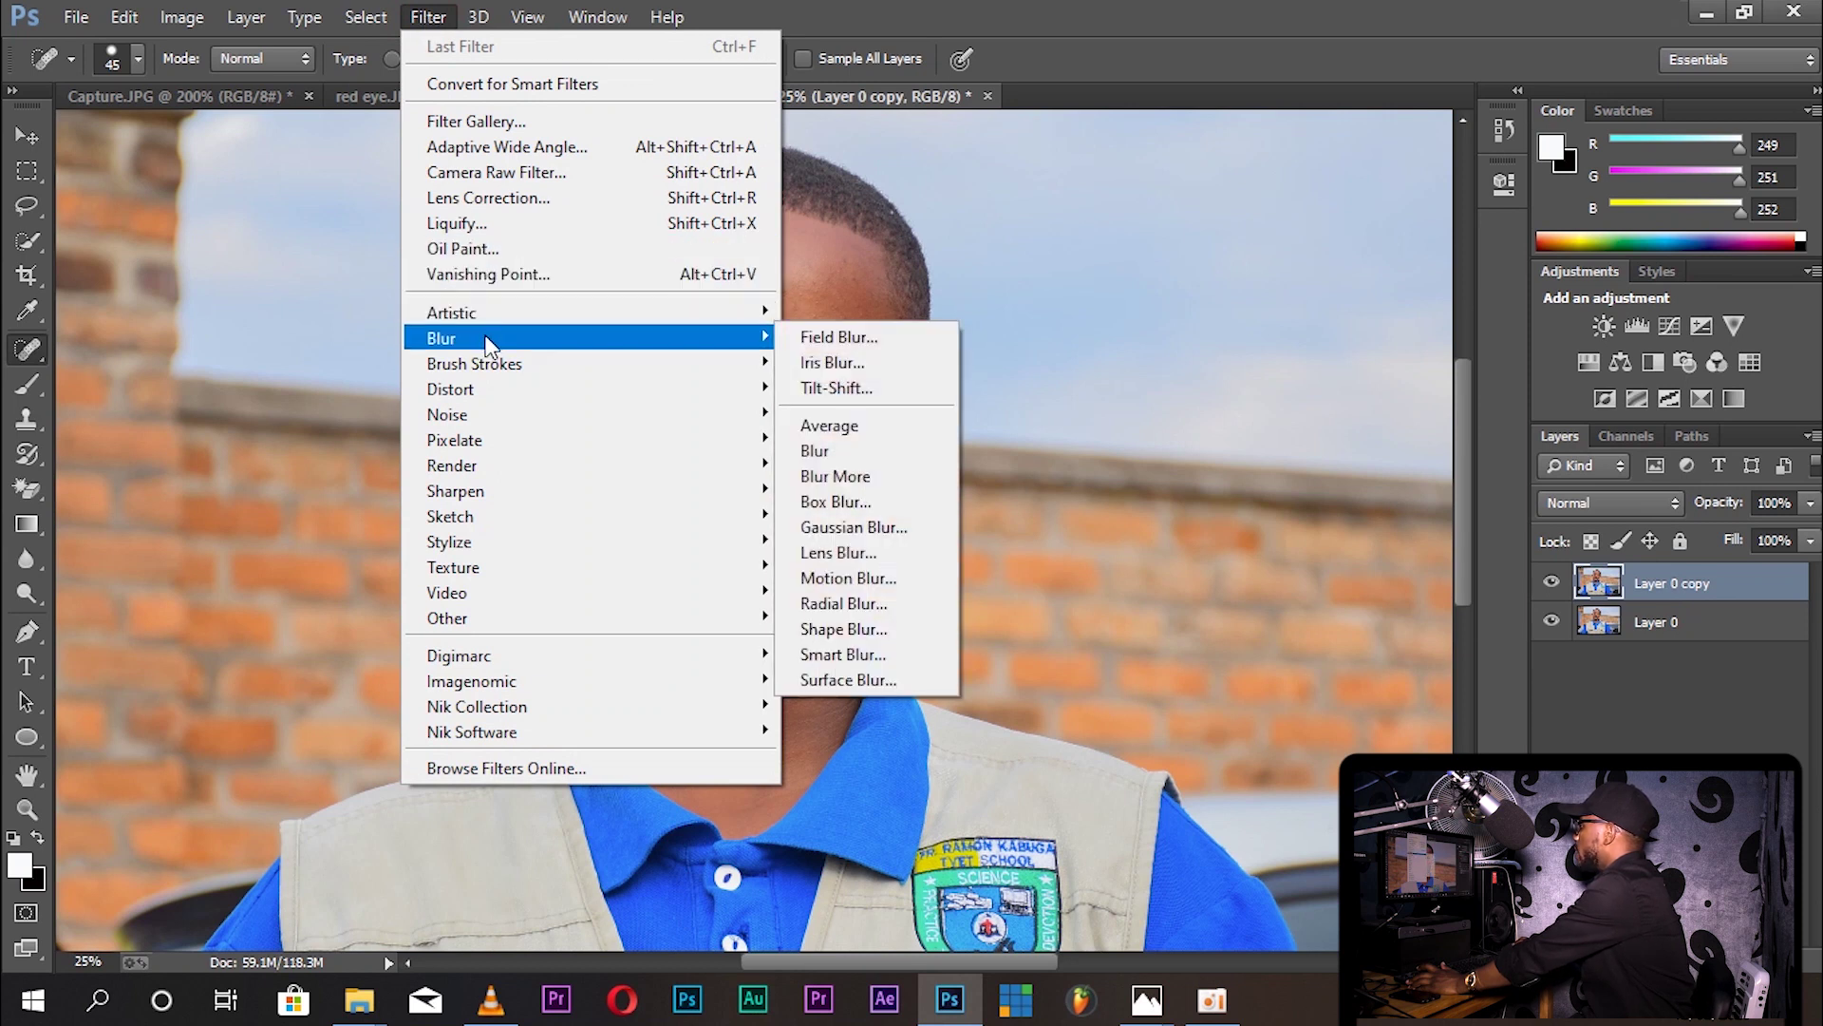
{"action": "left_click", "coordinate": [864, 525]}
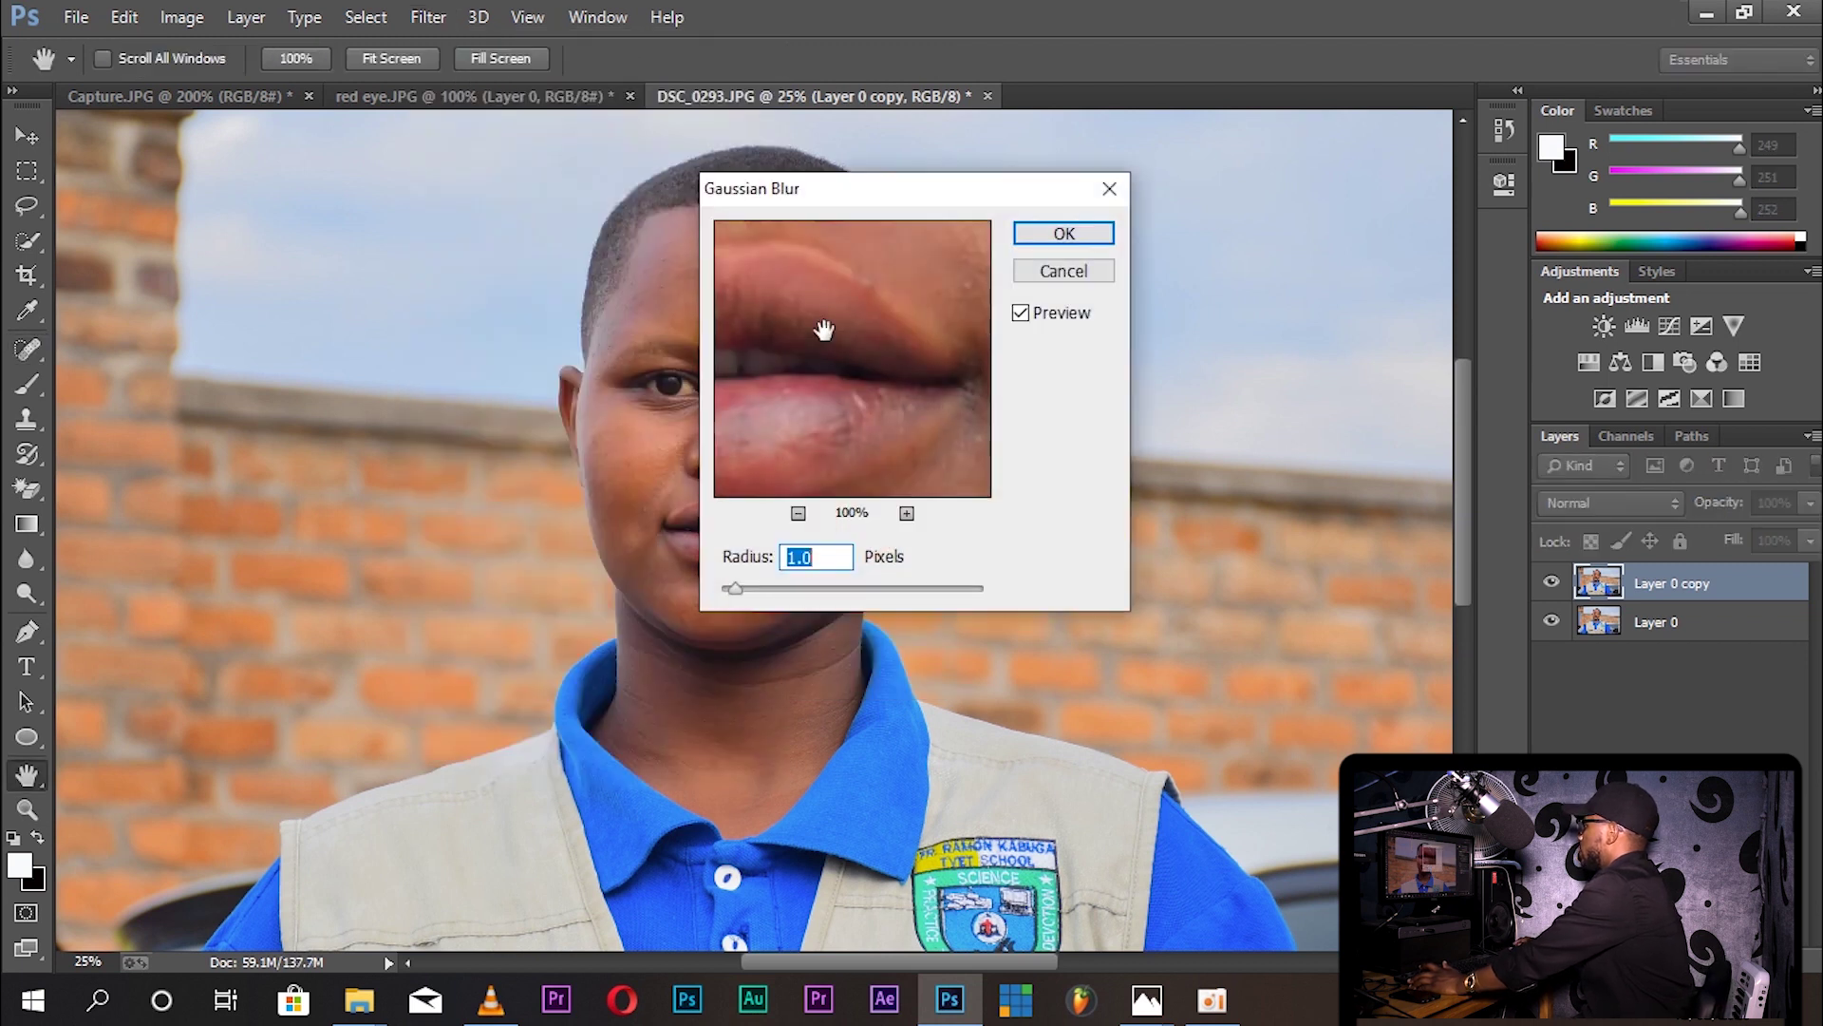
{"action": "left_click_drag", "start_coordinate": [735, 597], "coordinate": [772, 595]}
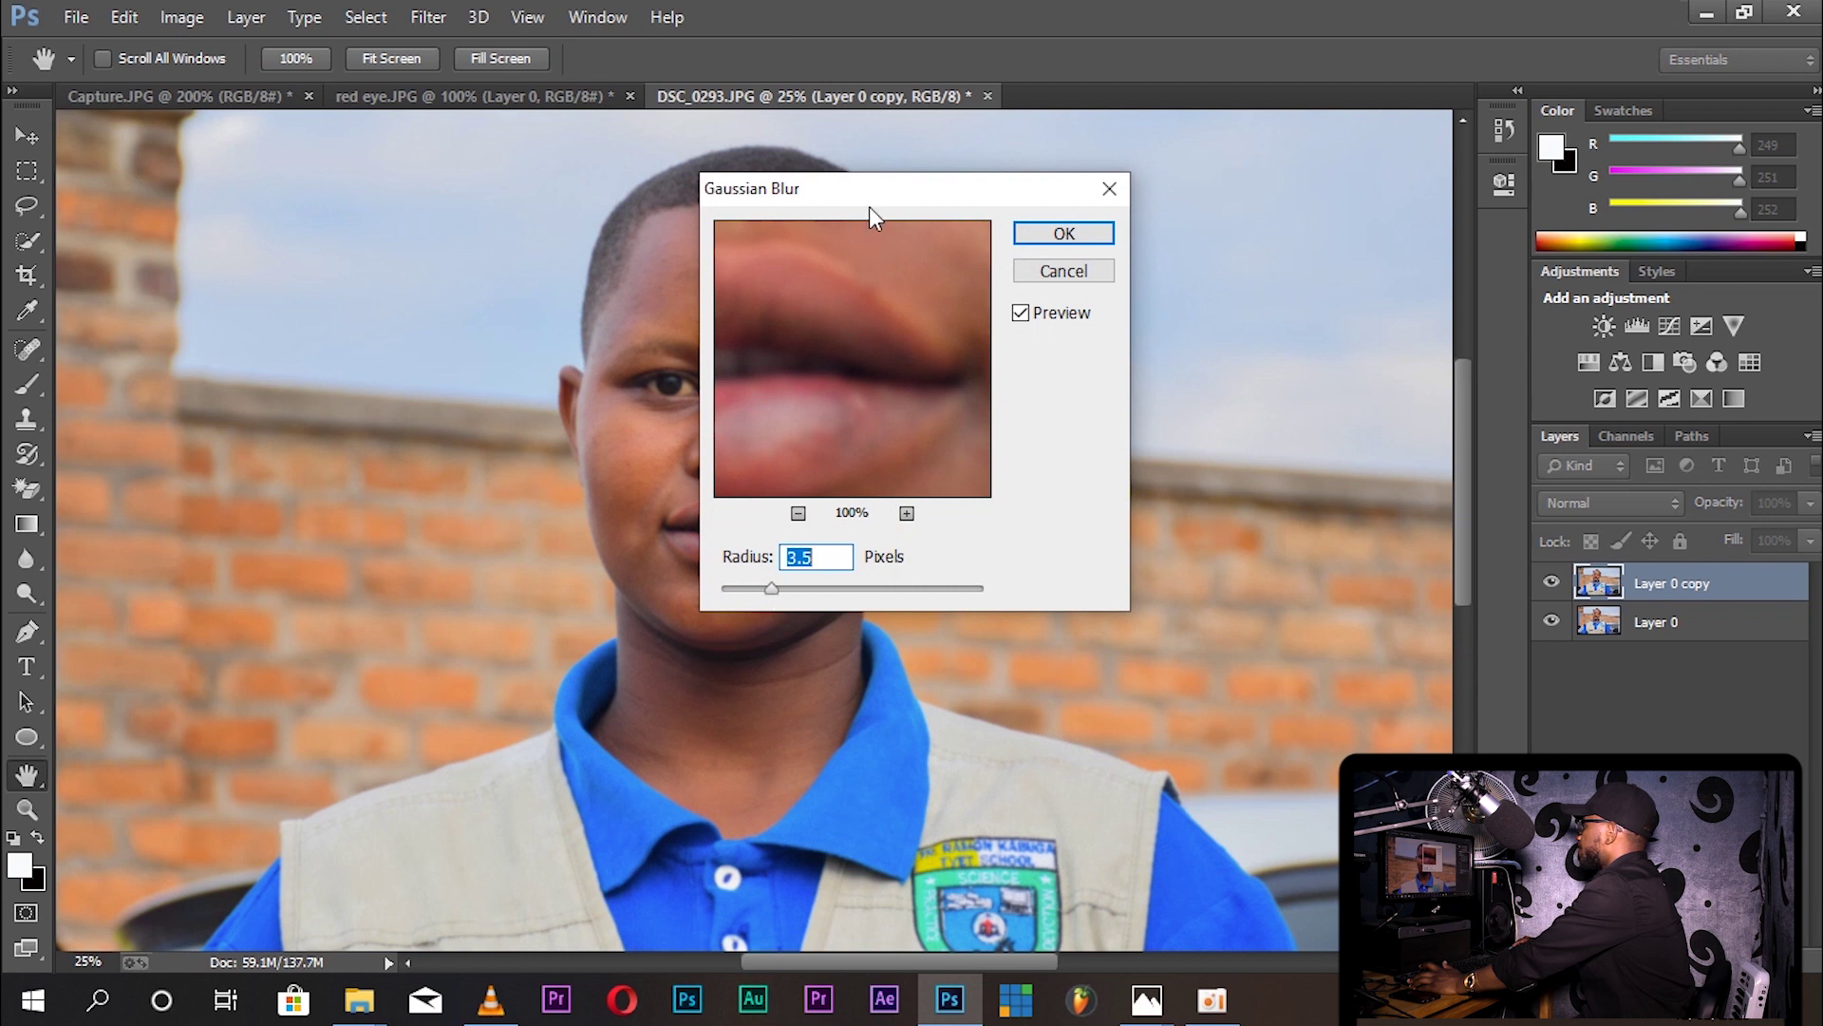
{"action": "left_click_drag", "start_coordinate": [884, 191], "coordinate": [929, 381]}
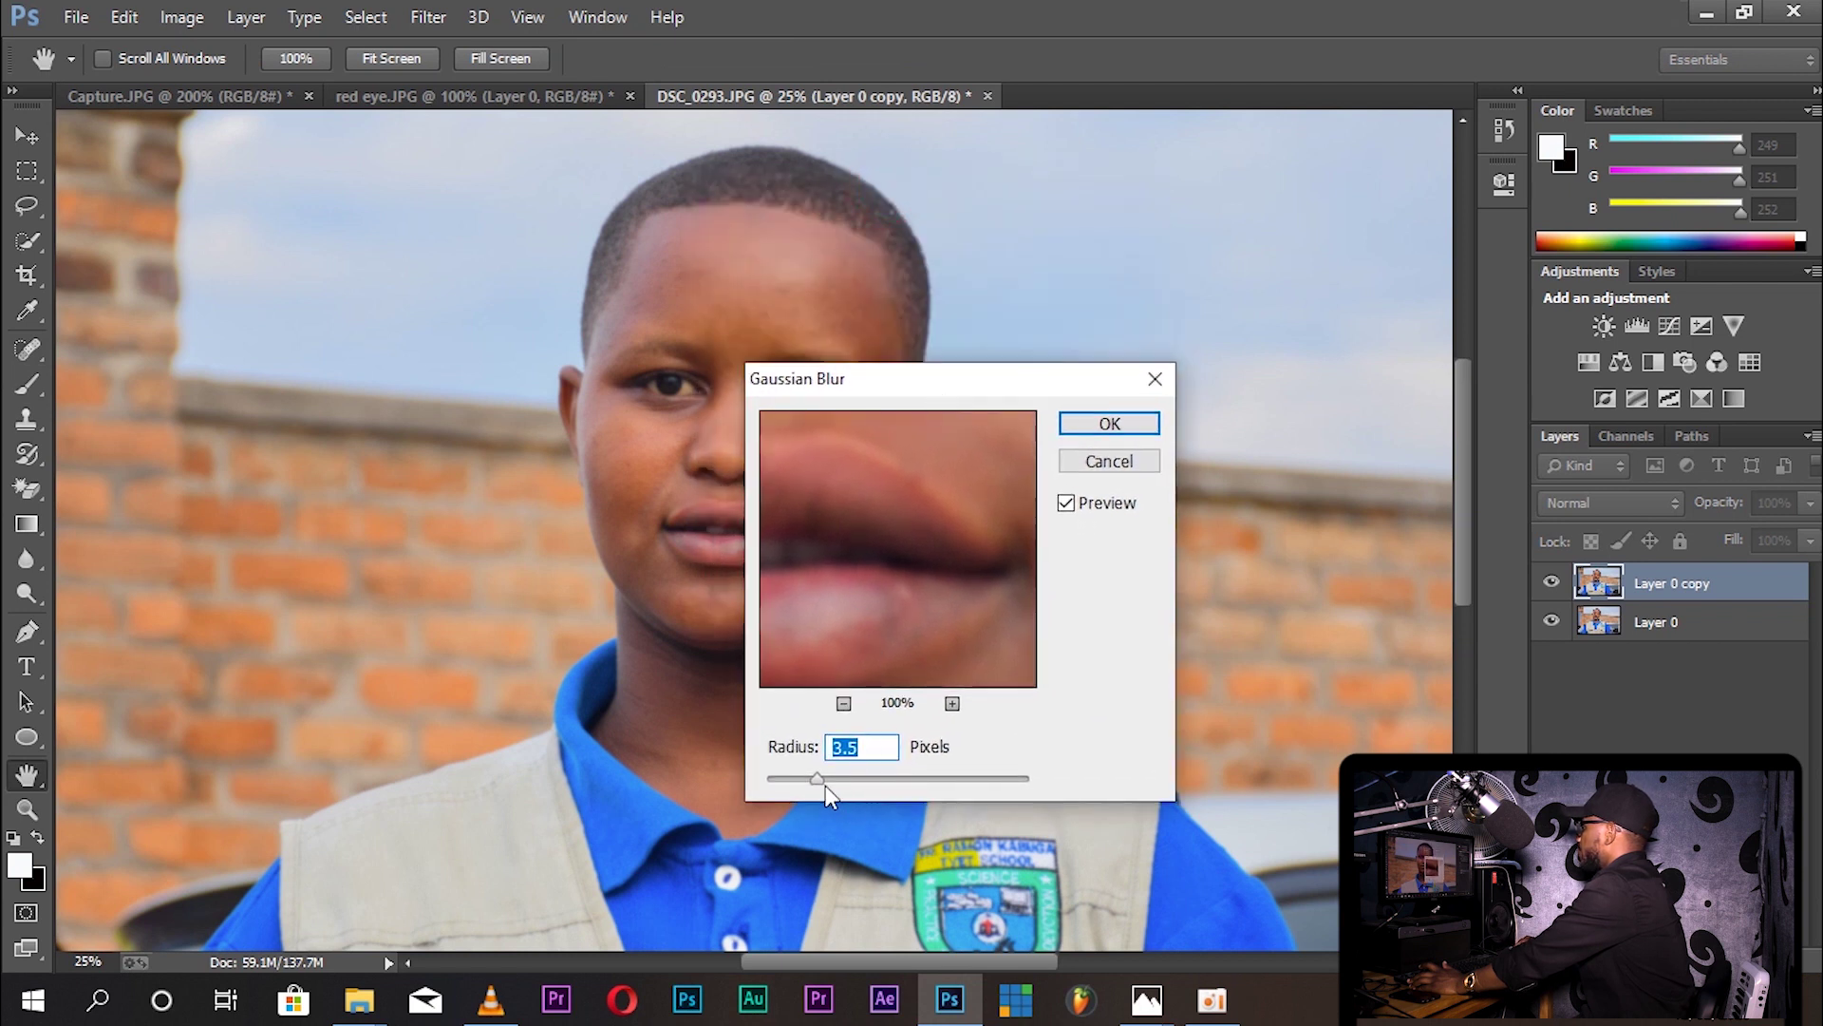
{"action": "left_click_drag", "start_coordinate": [846, 787], "coordinate": [872, 790]}
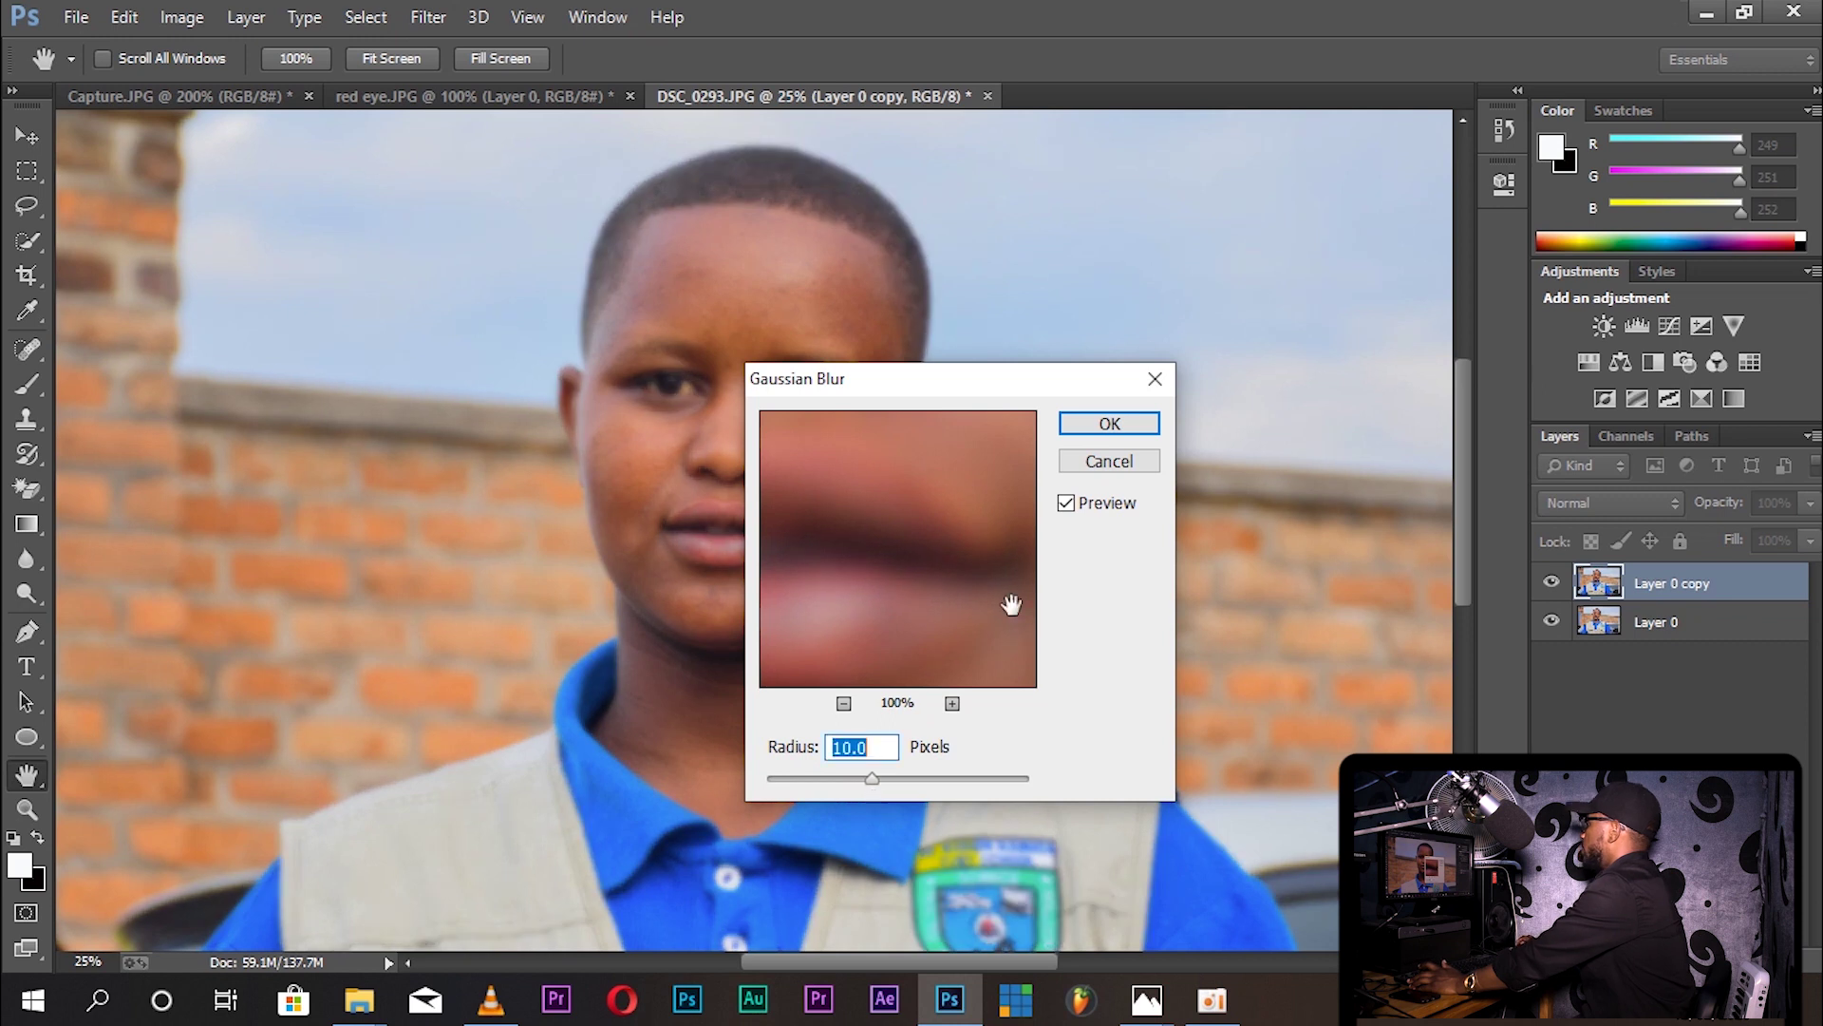
{"action": "left_click", "coordinate": [1112, 424]}
Step: Hide the blurred Layer 0 copy behind a black layer mask and ready the soft 22 px Brush with a white foreground colour
{"action": "key", "text": "j"}
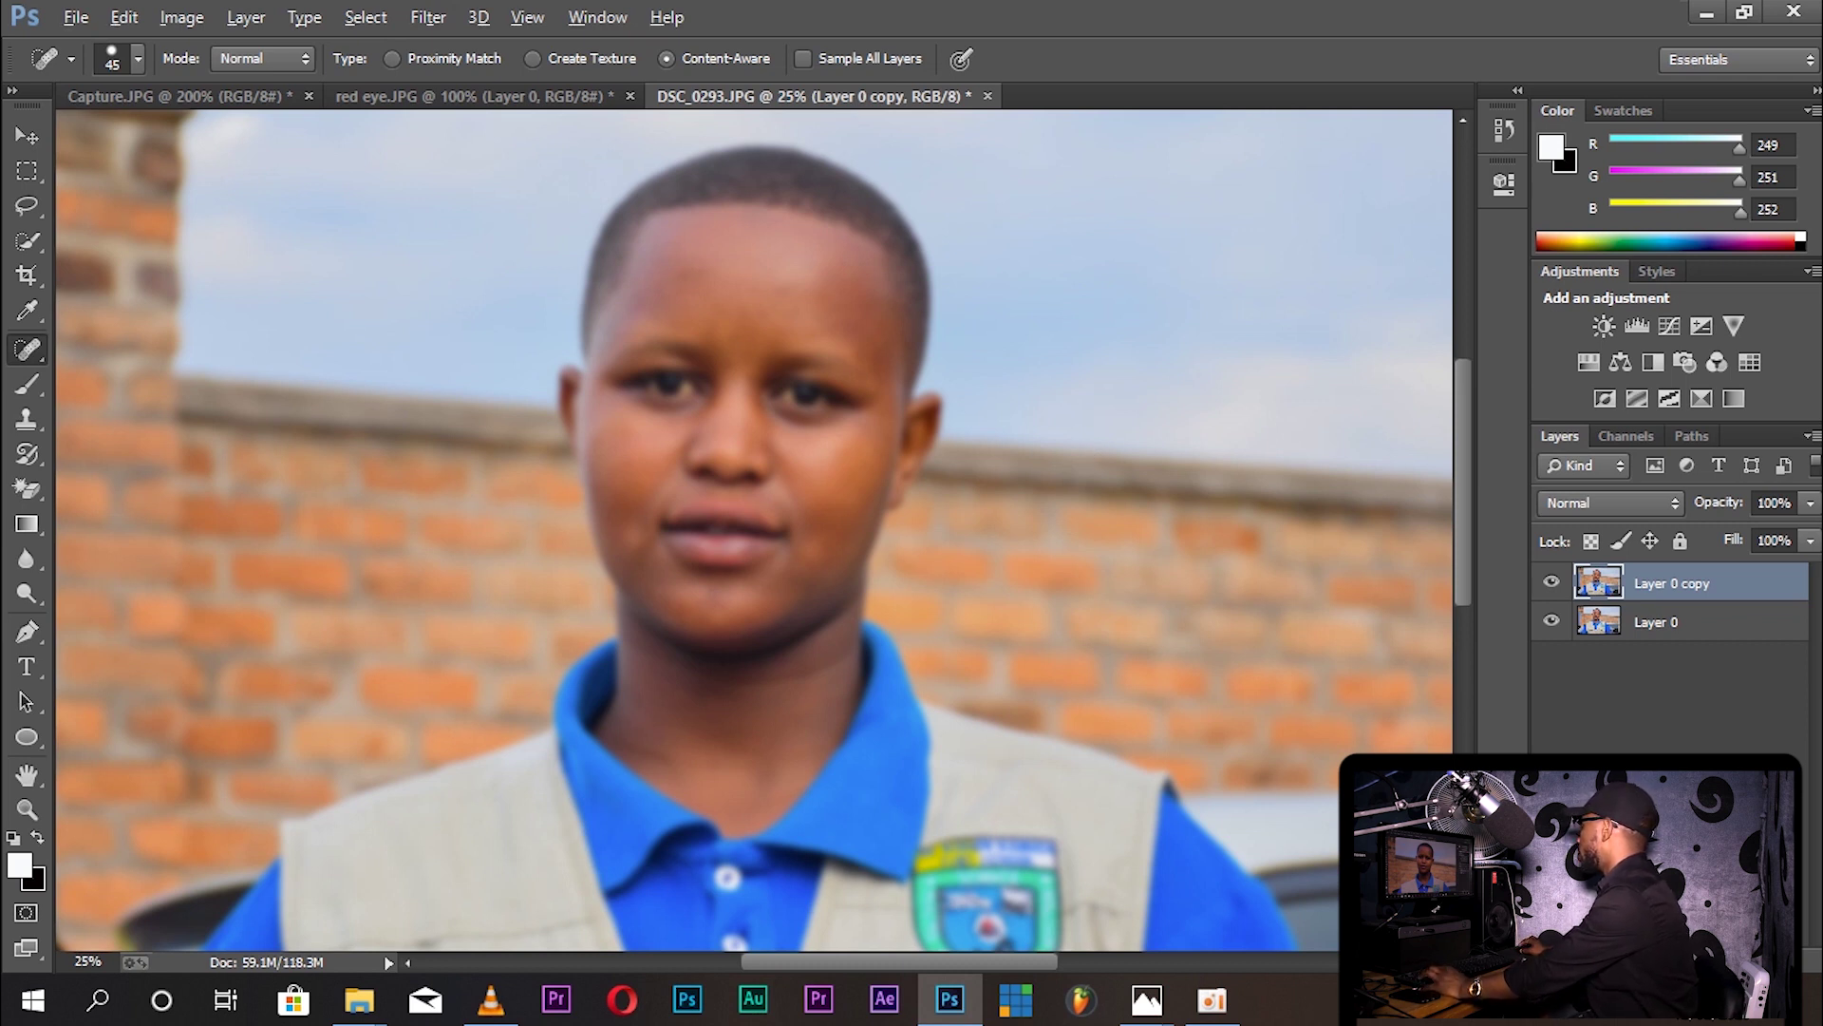
{"action": "left_click", "coordinate": [1657, 954], "text": "alt"}
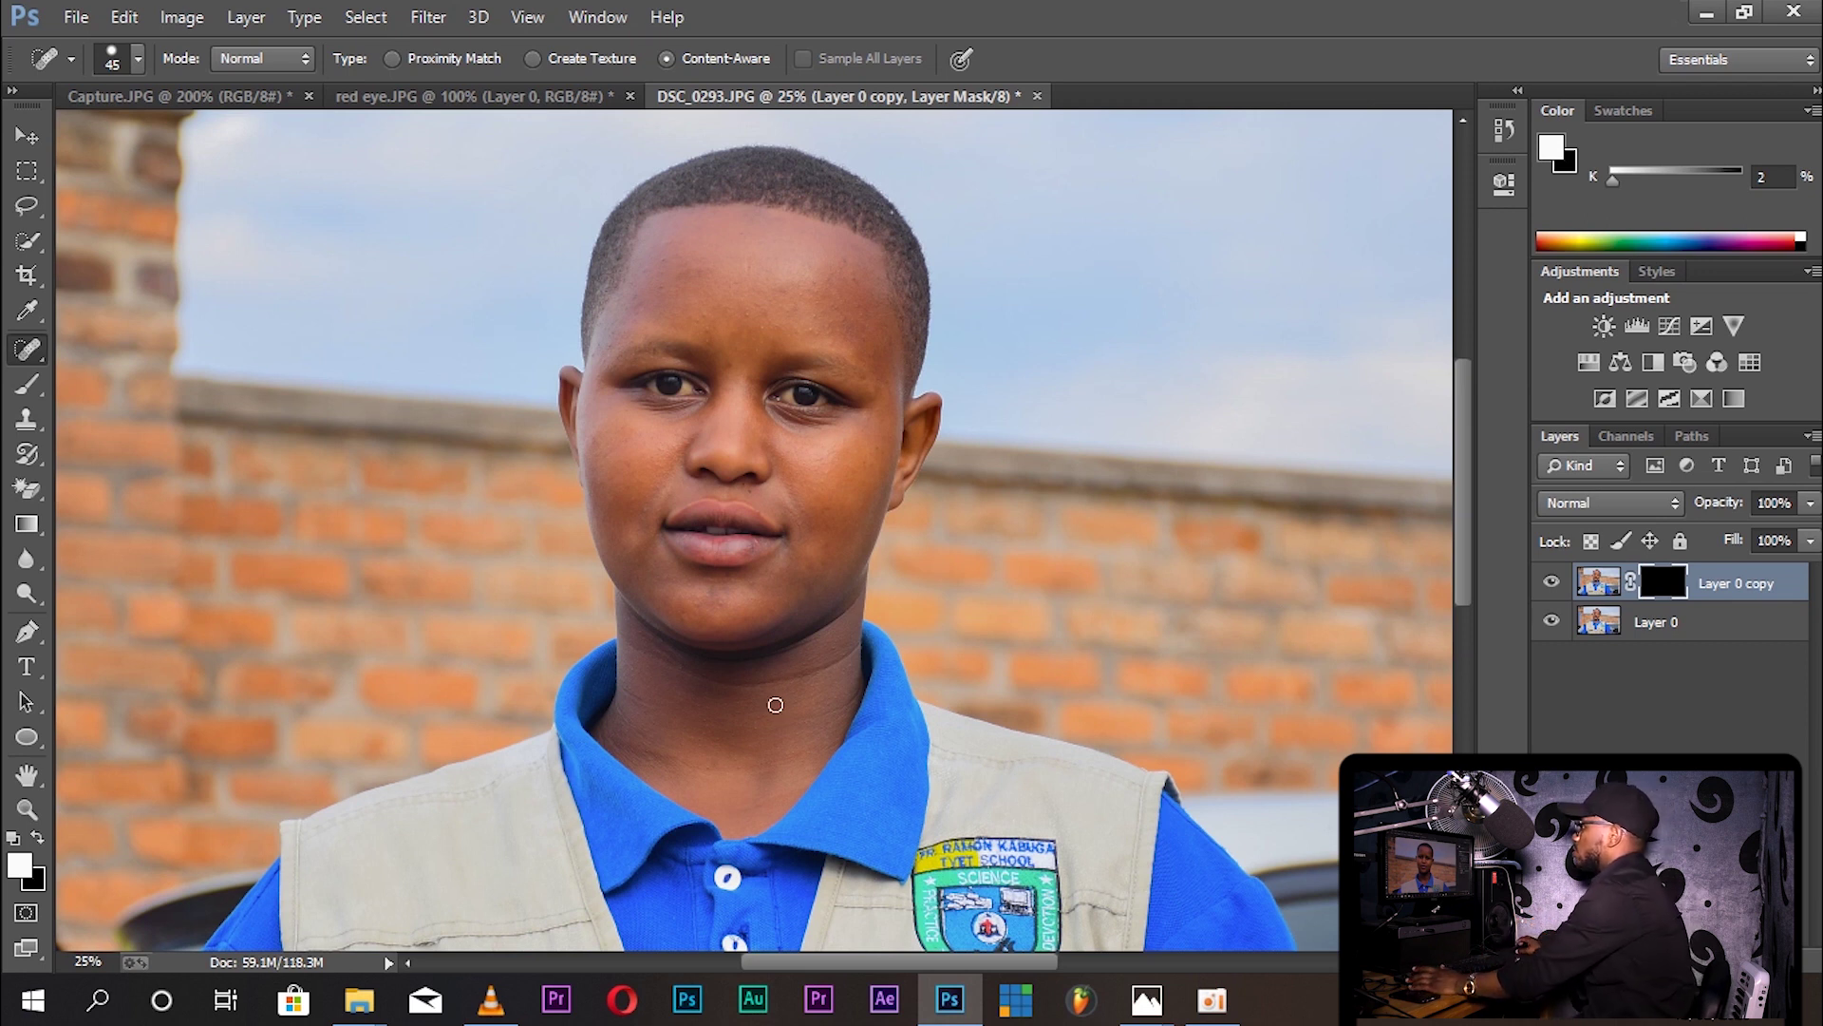
{"action": "left_click", "coordinate": [28, 384]}
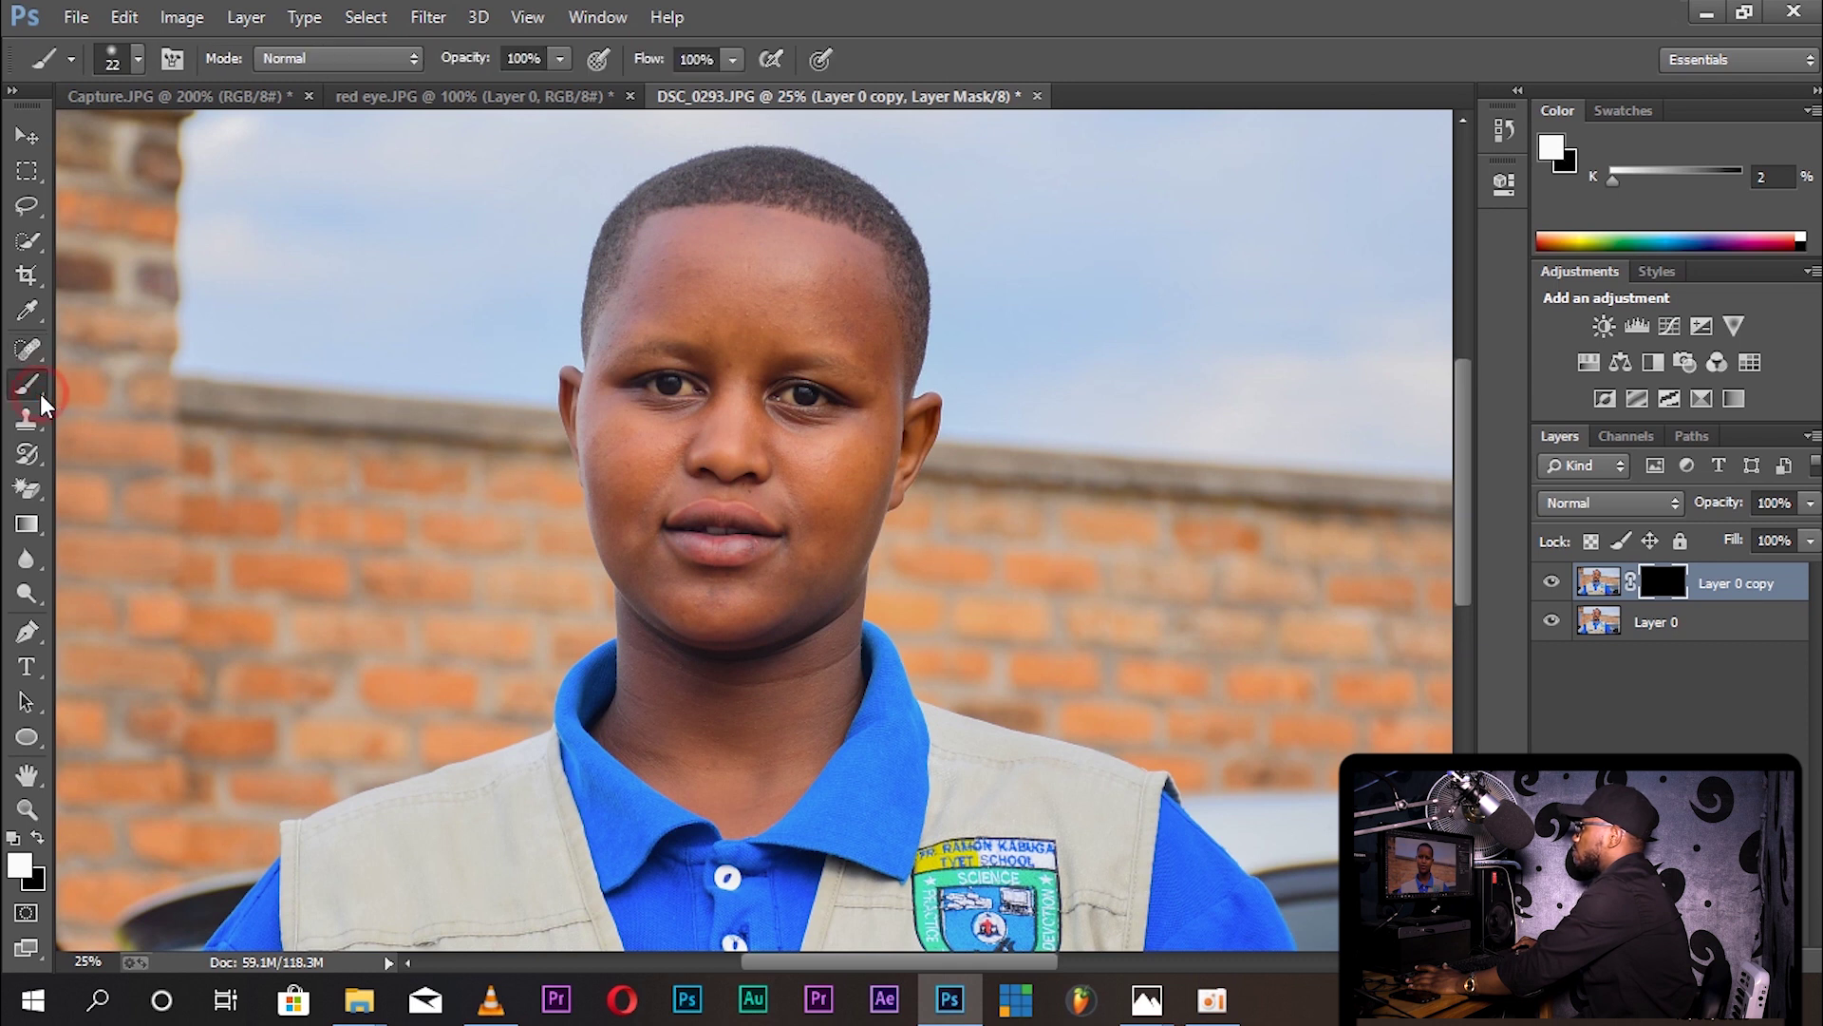
{"action": "left_click", "coordinate": [136, 59]}
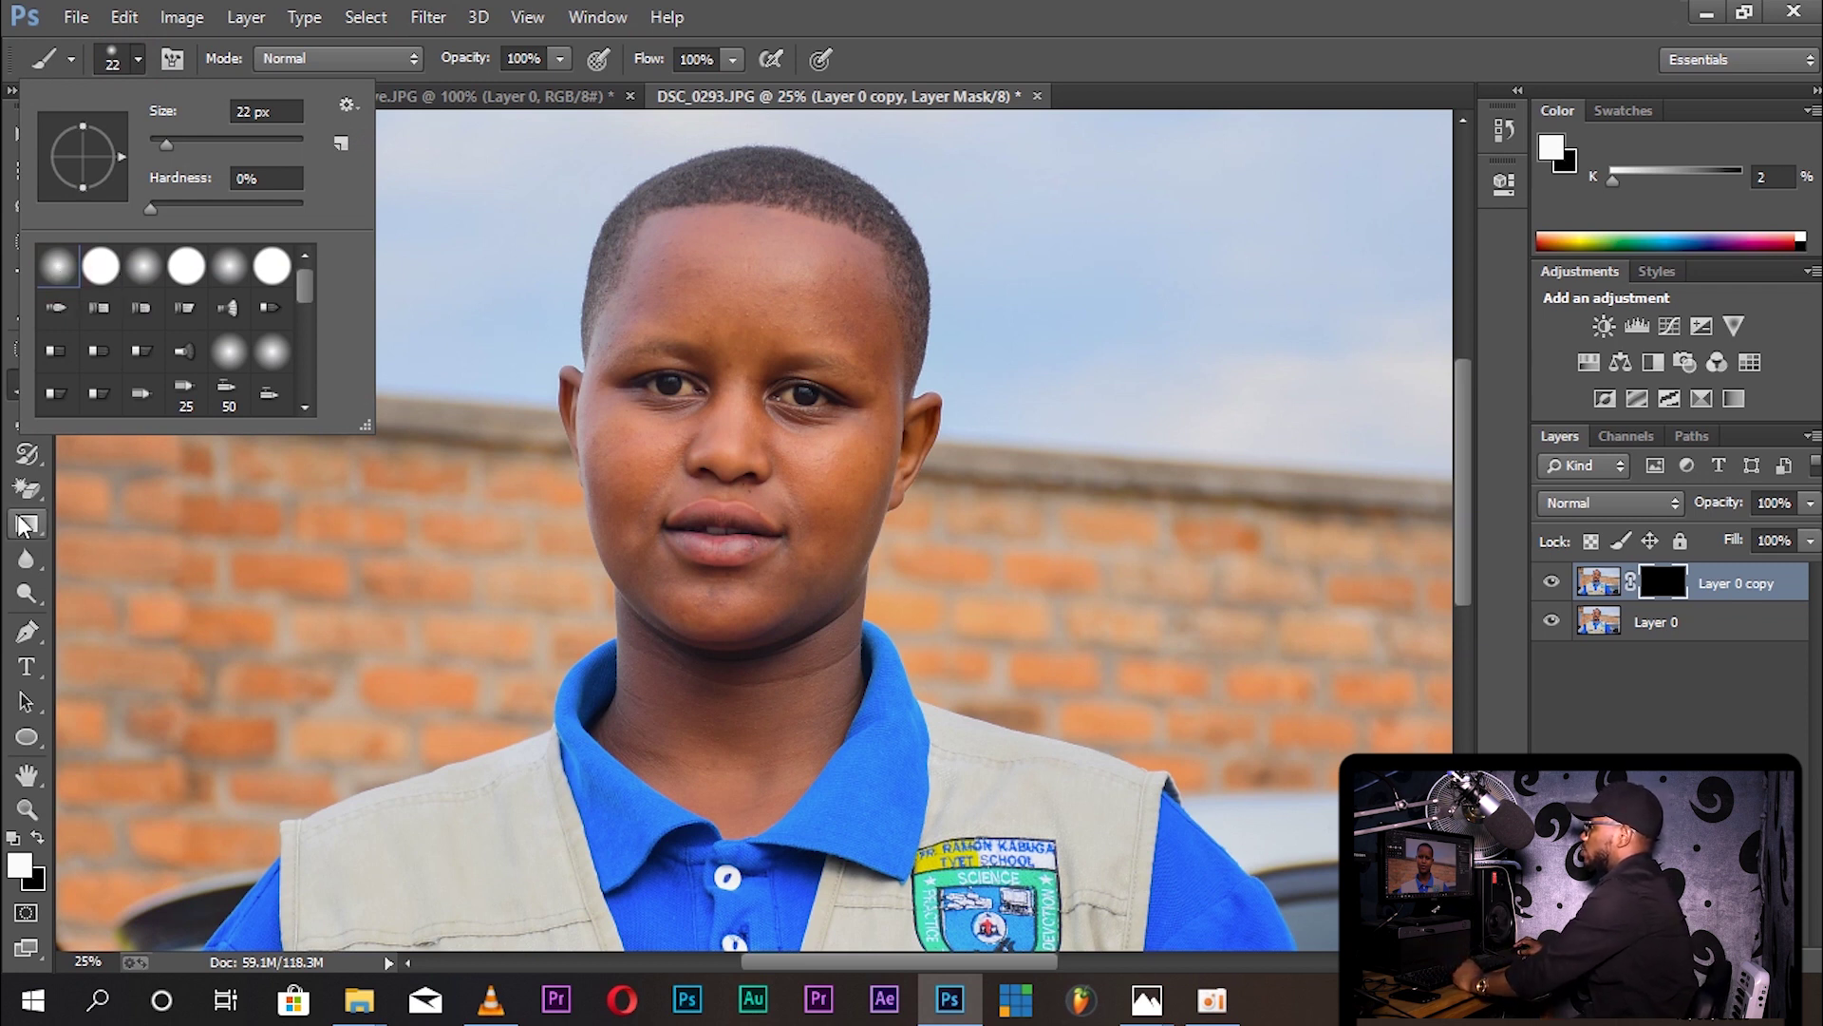
{"action": "left_click", "coordinate": [21, 867]}
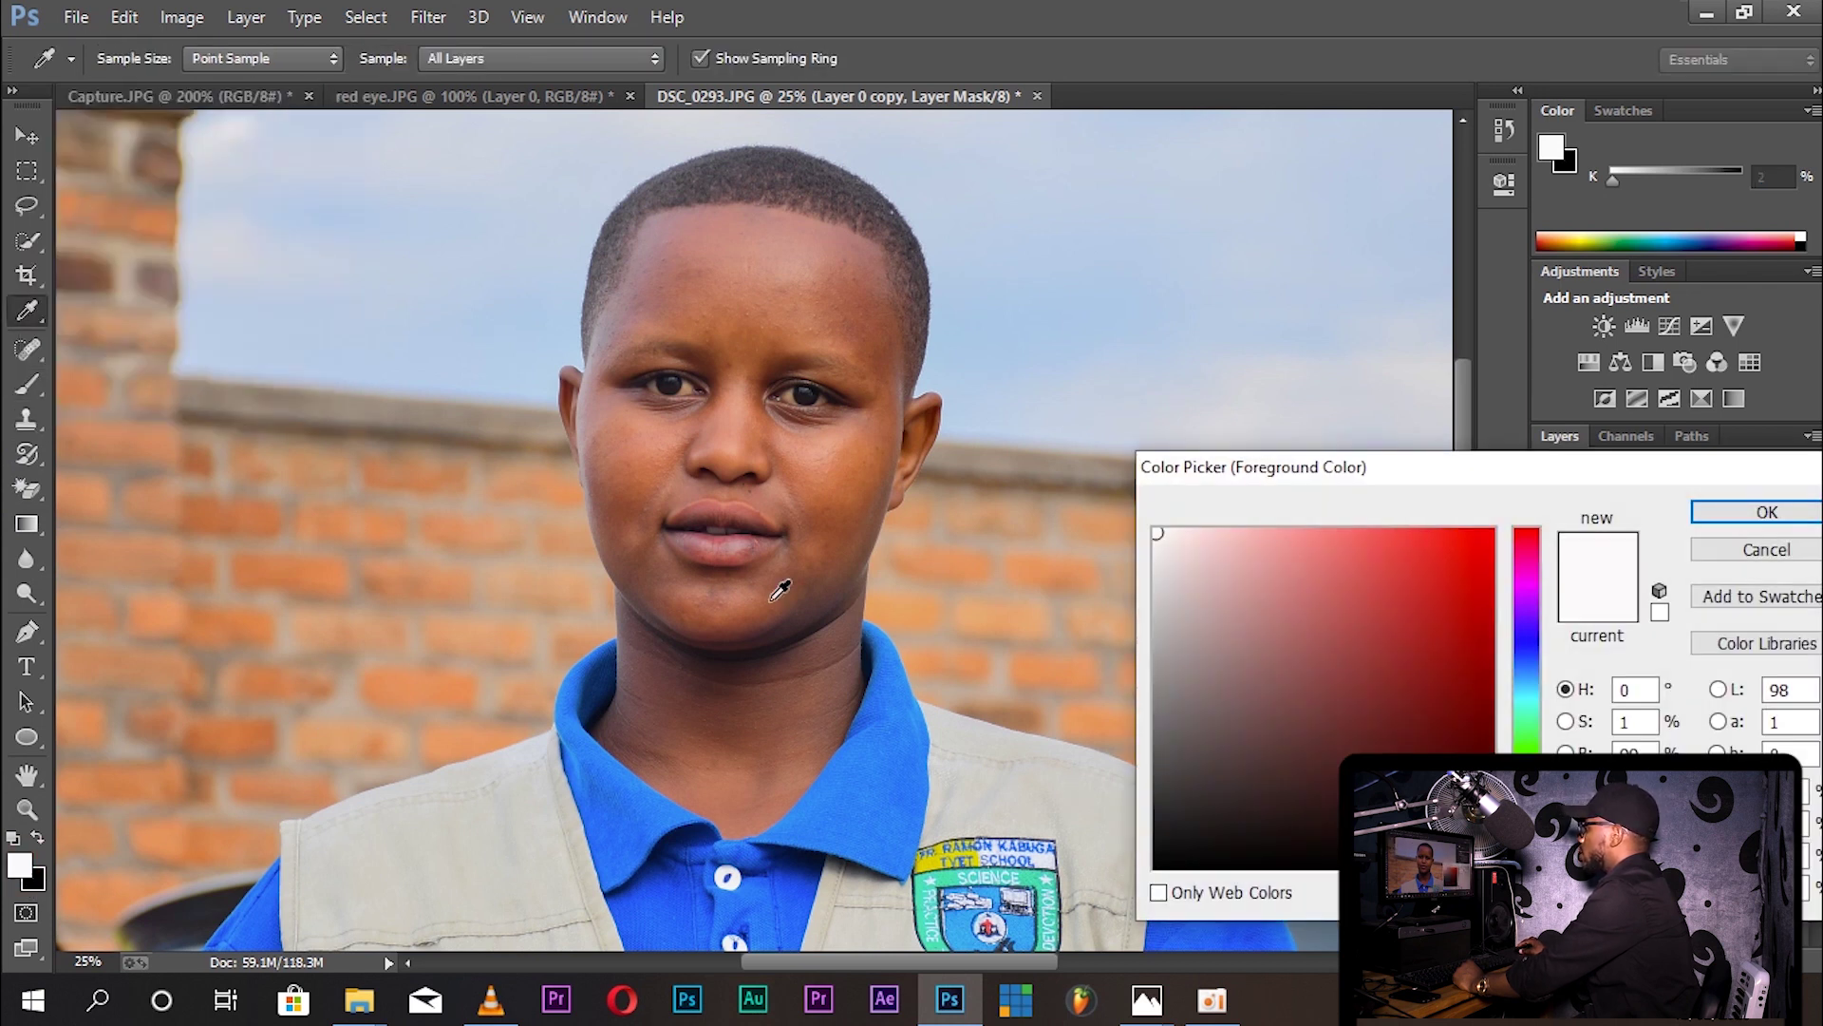
{"action": "left_click", "coordinate": [1759, 509]}
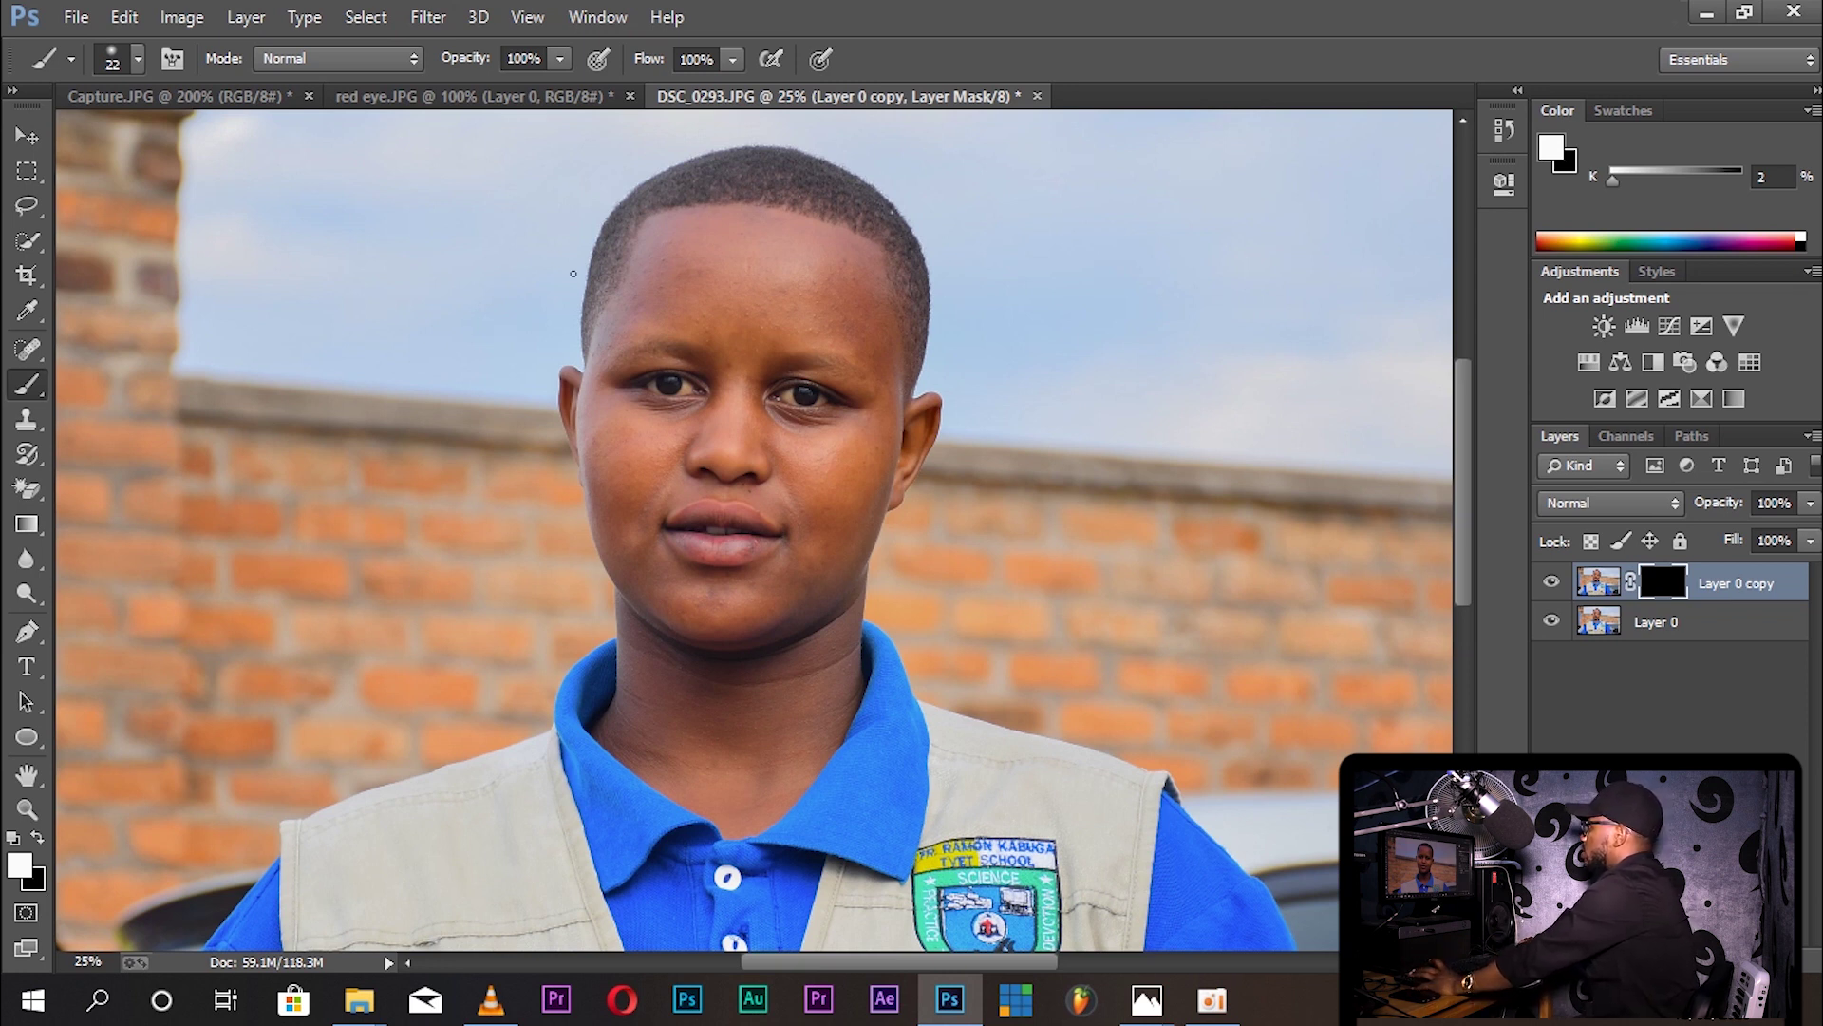
Step: Enlarge the soft brush to 156 px and paint white on the mask over the forehead, nose bridge and right-hand cheek
{"action": "left_click", "coordinate": [136, 58]}
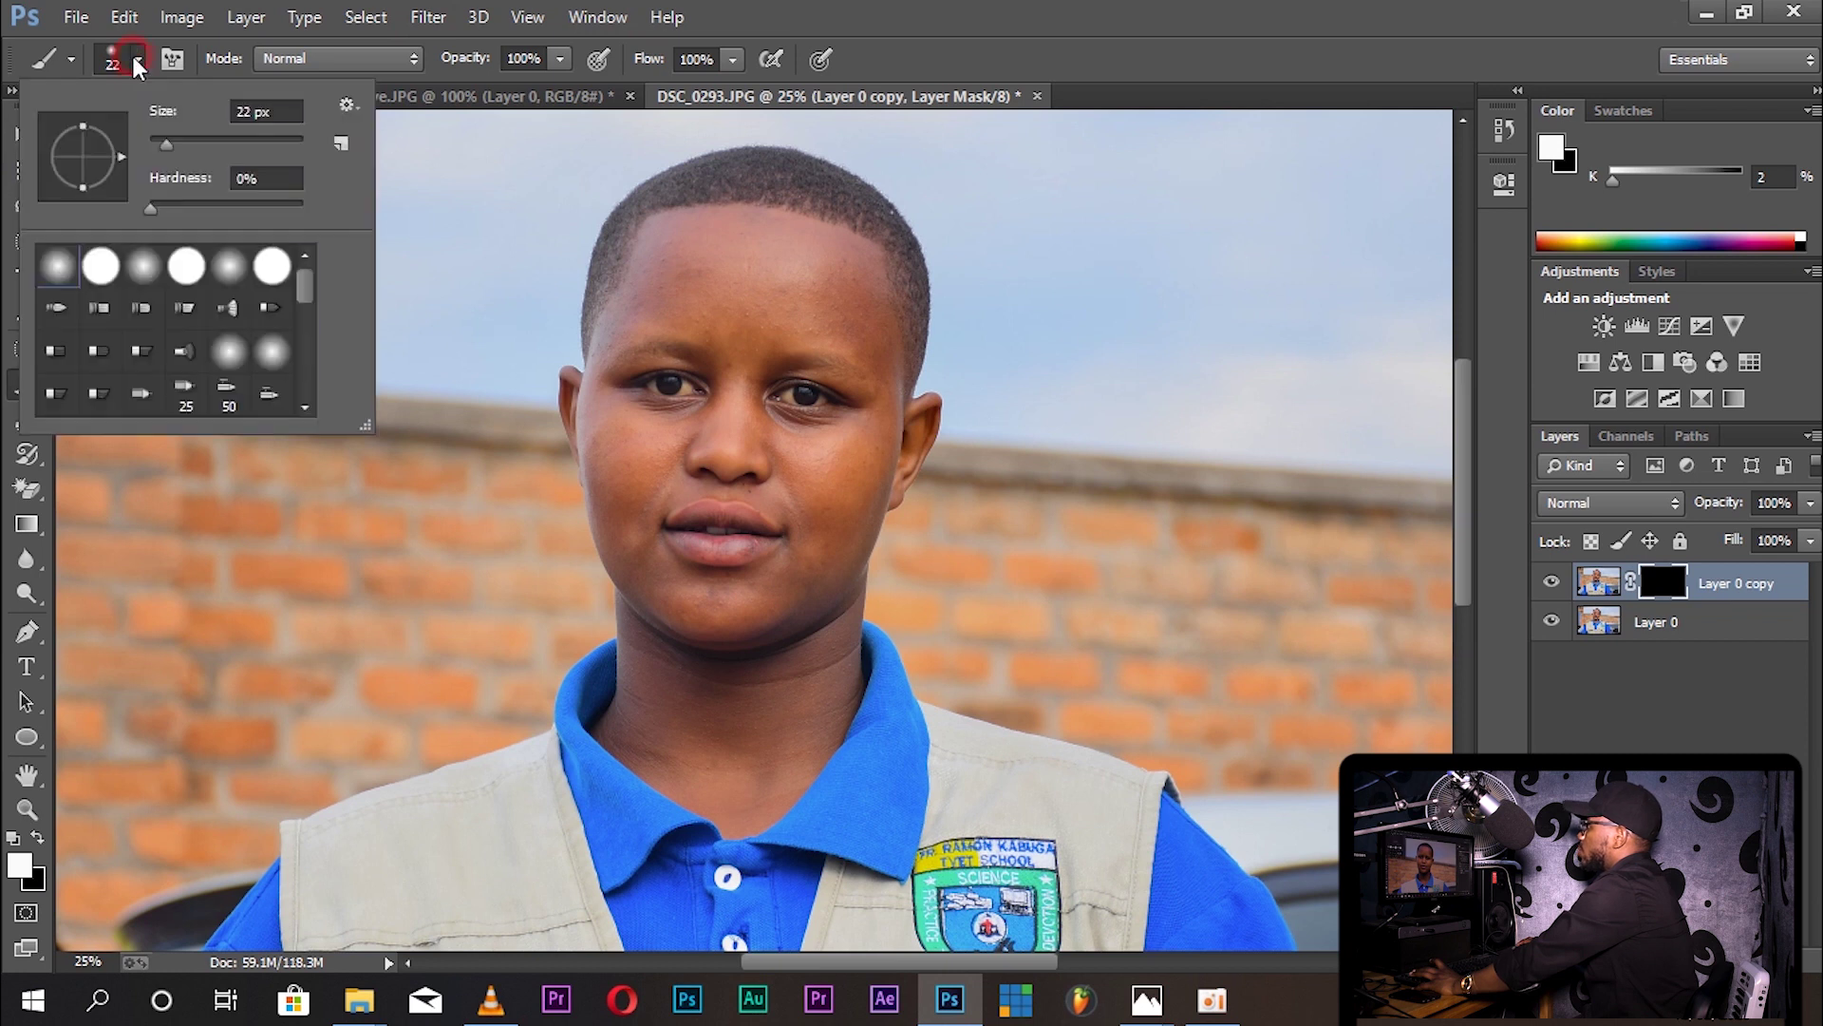
{"action": "left_click_drag", "start_coordinate": [162, 139], "coordinate": [207, 147]}
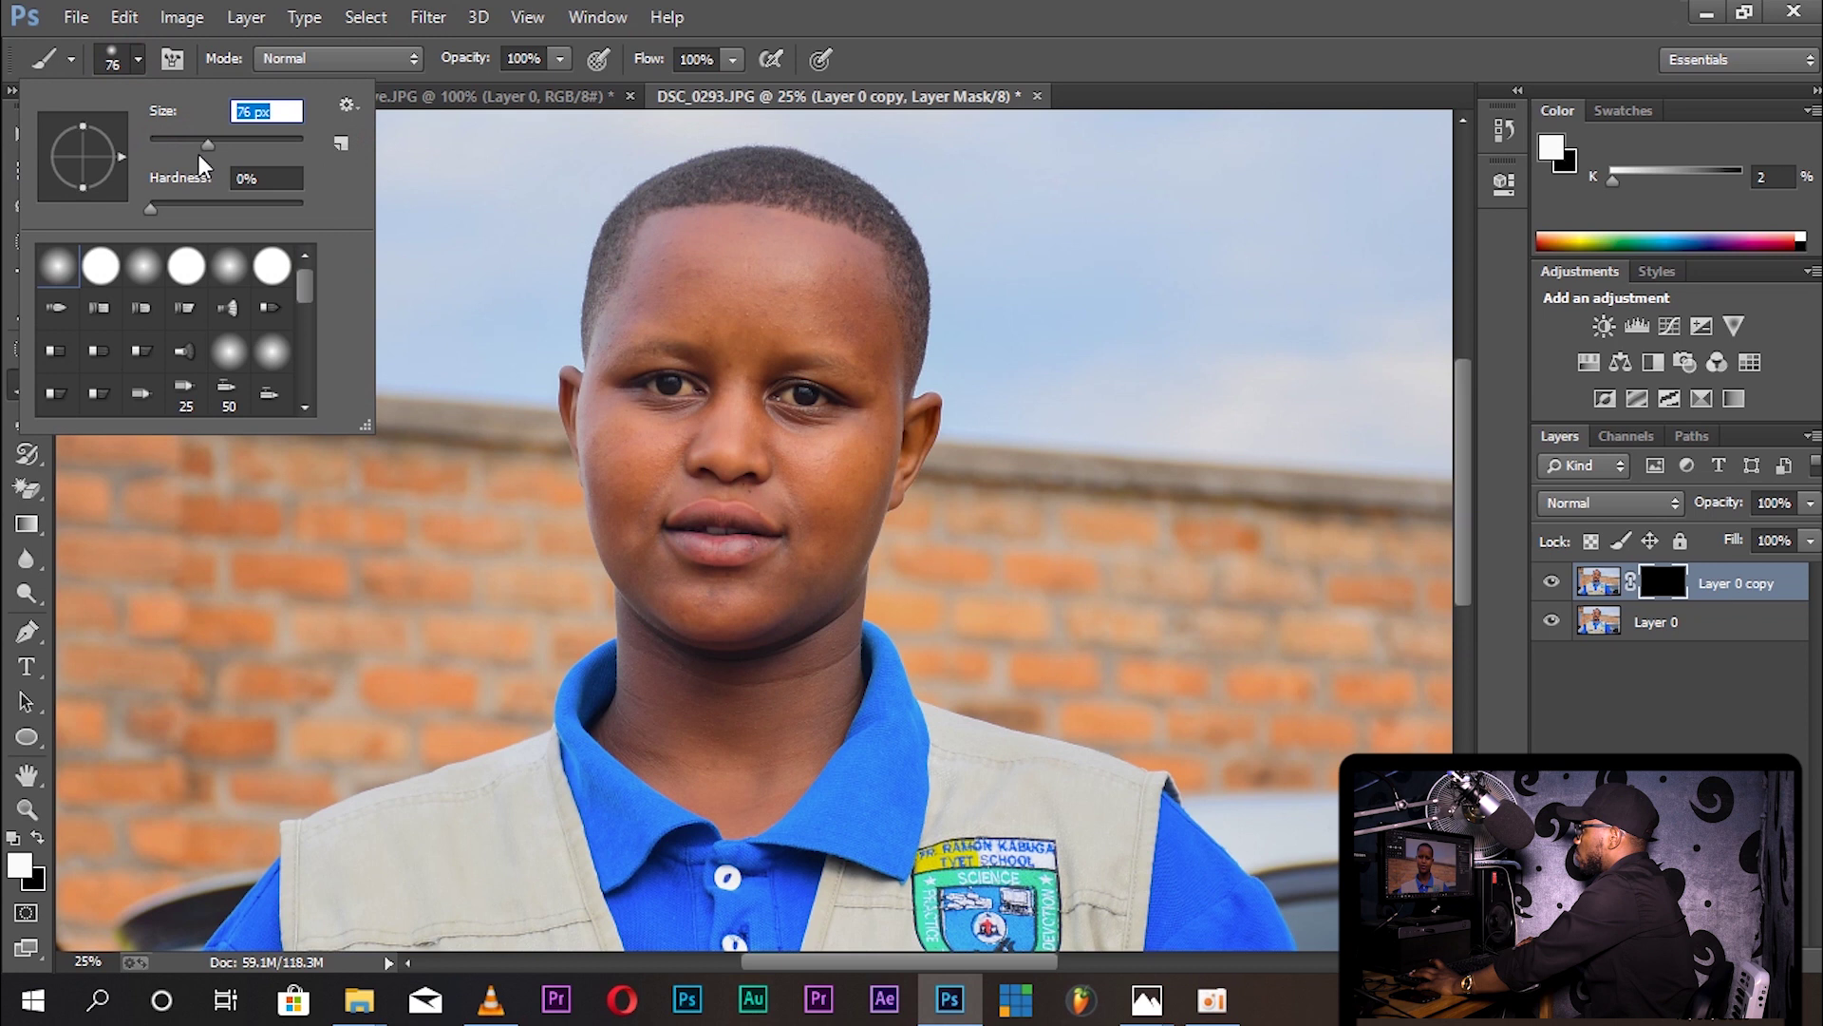
{"action": "left_click_drag", "start_coordinate": [245, 151], "coordinate": [248, 152]}
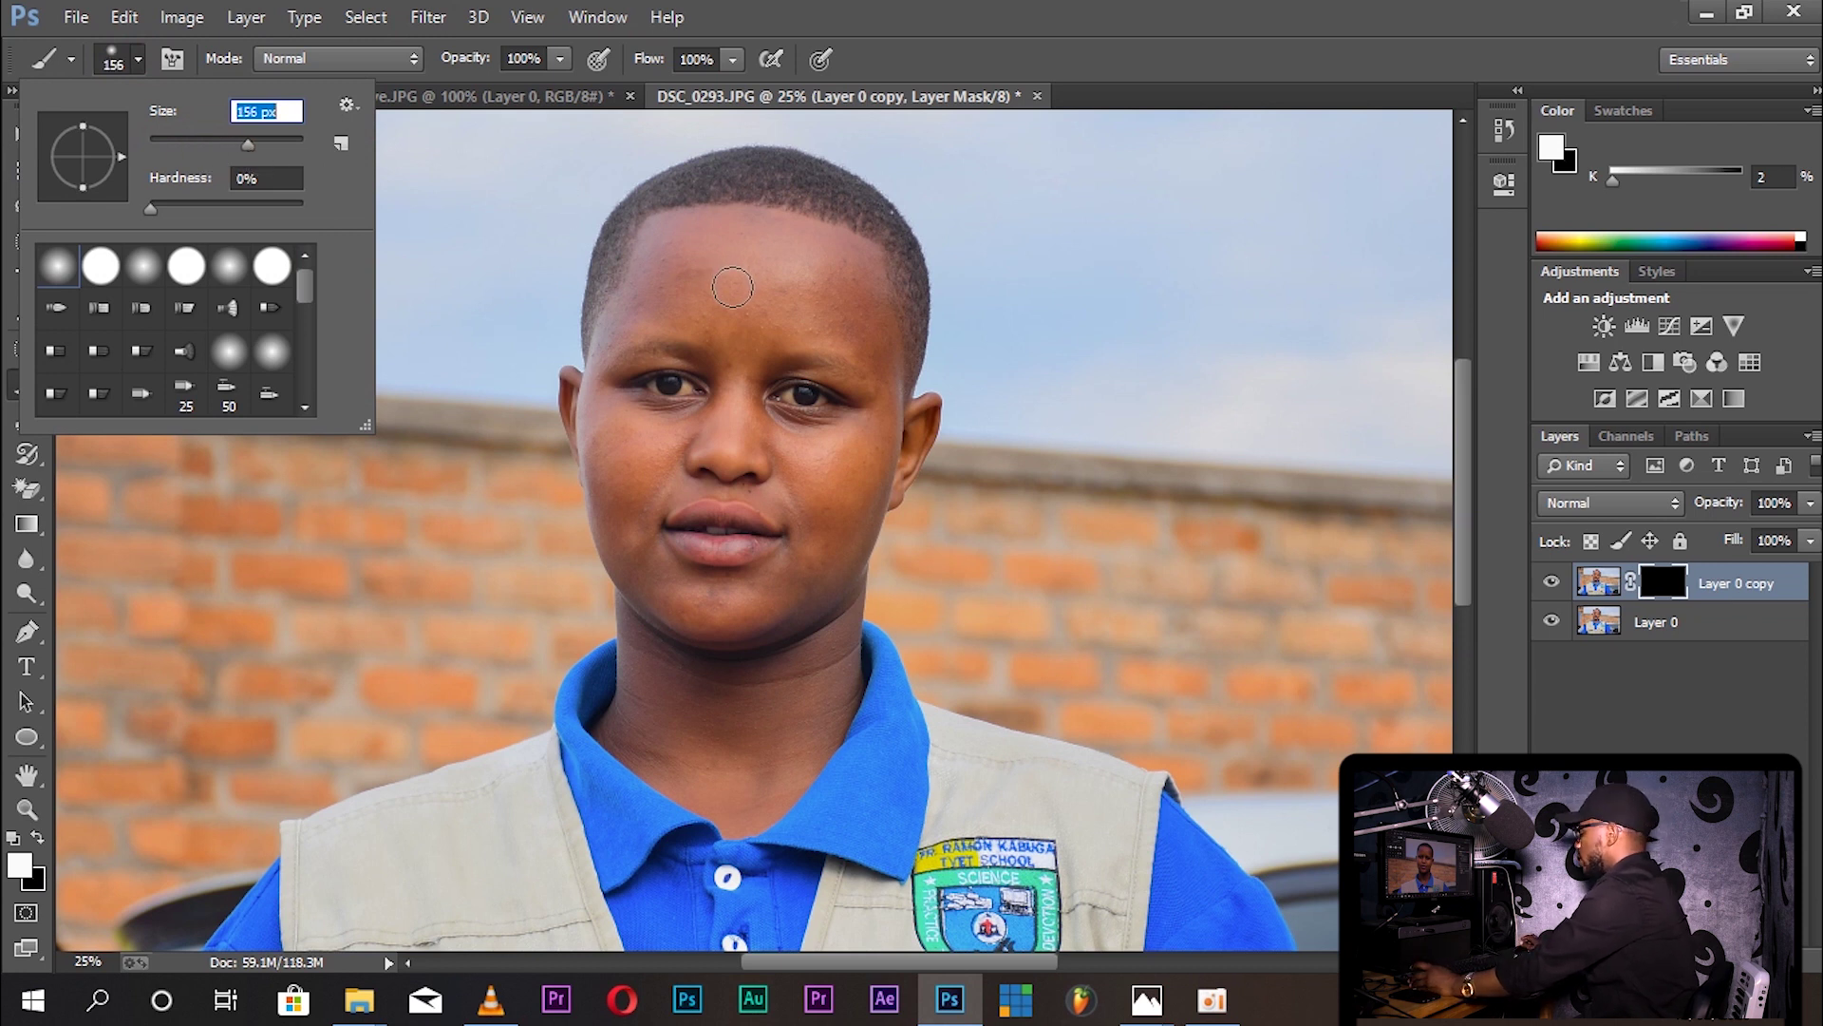
{"action": "key", "text": "Return"}
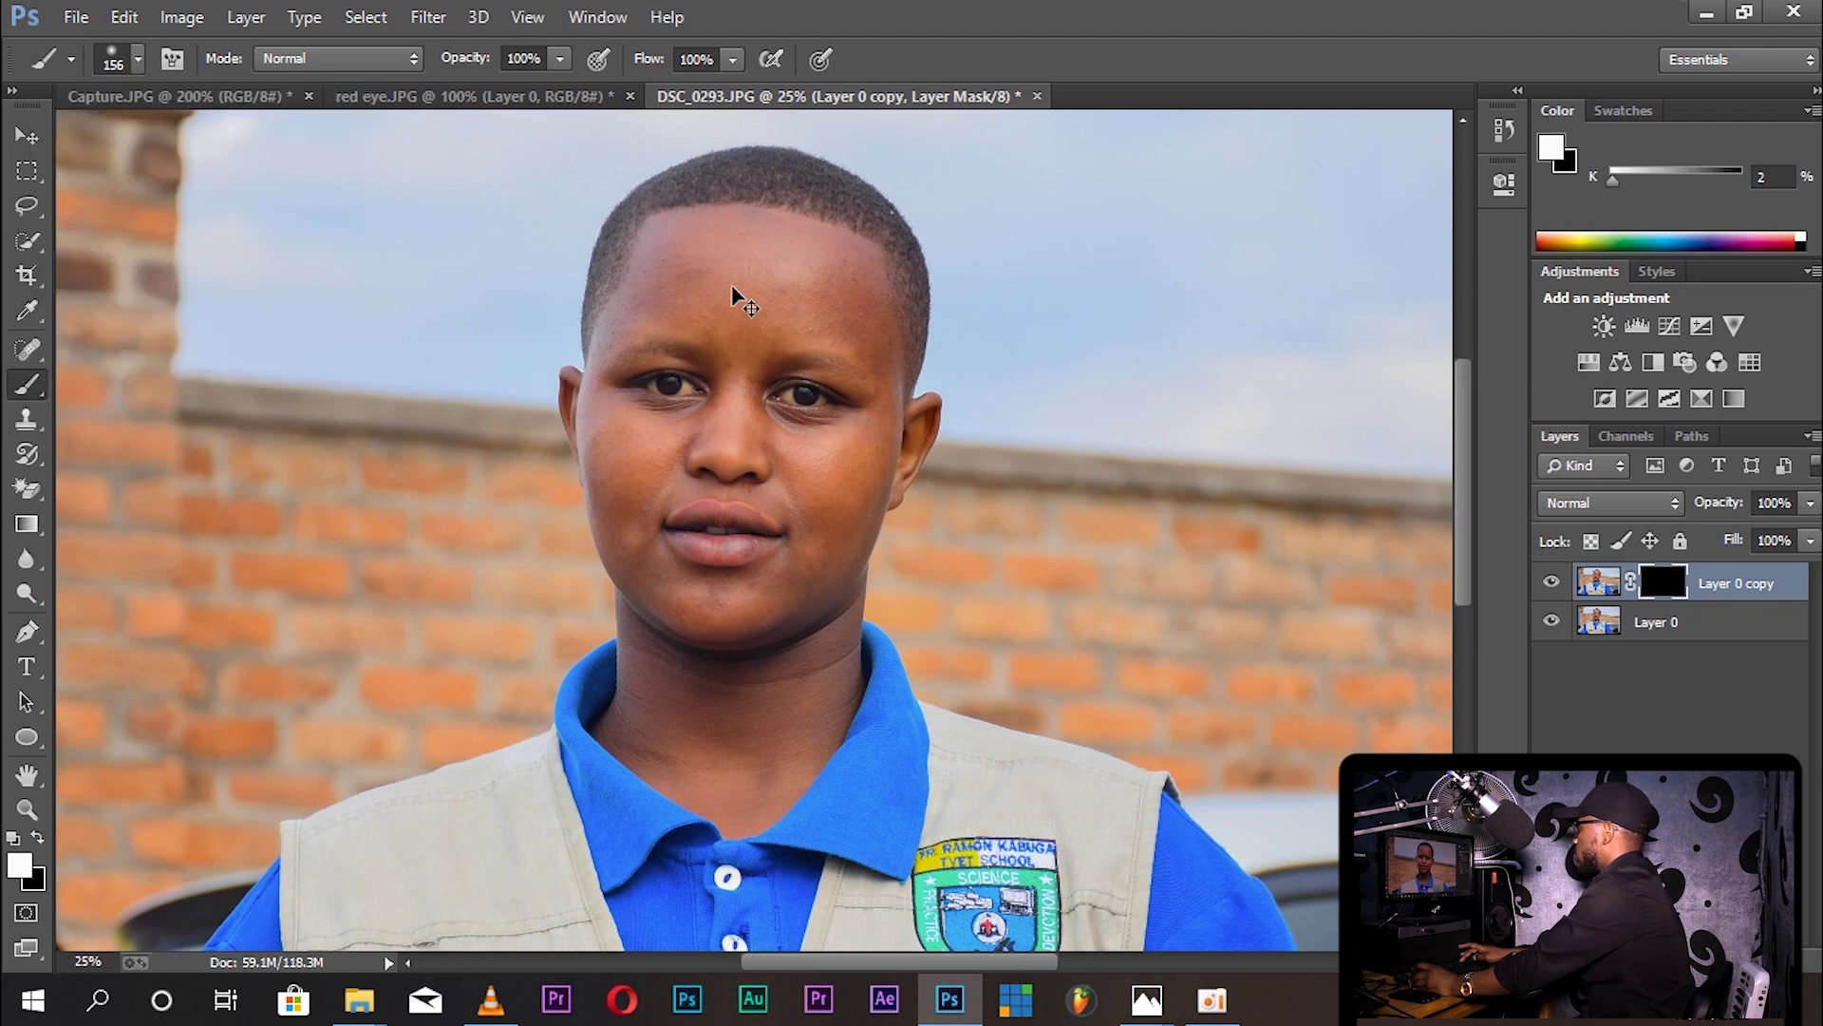
{"action": "key", "text": "ctrl+plus"}
{"action": "key", "text": "ctrl+plus"}
{"action": "scroll", "coordinate": [731, 287], "scroll_direction": "up", "scroll_amount": 5}
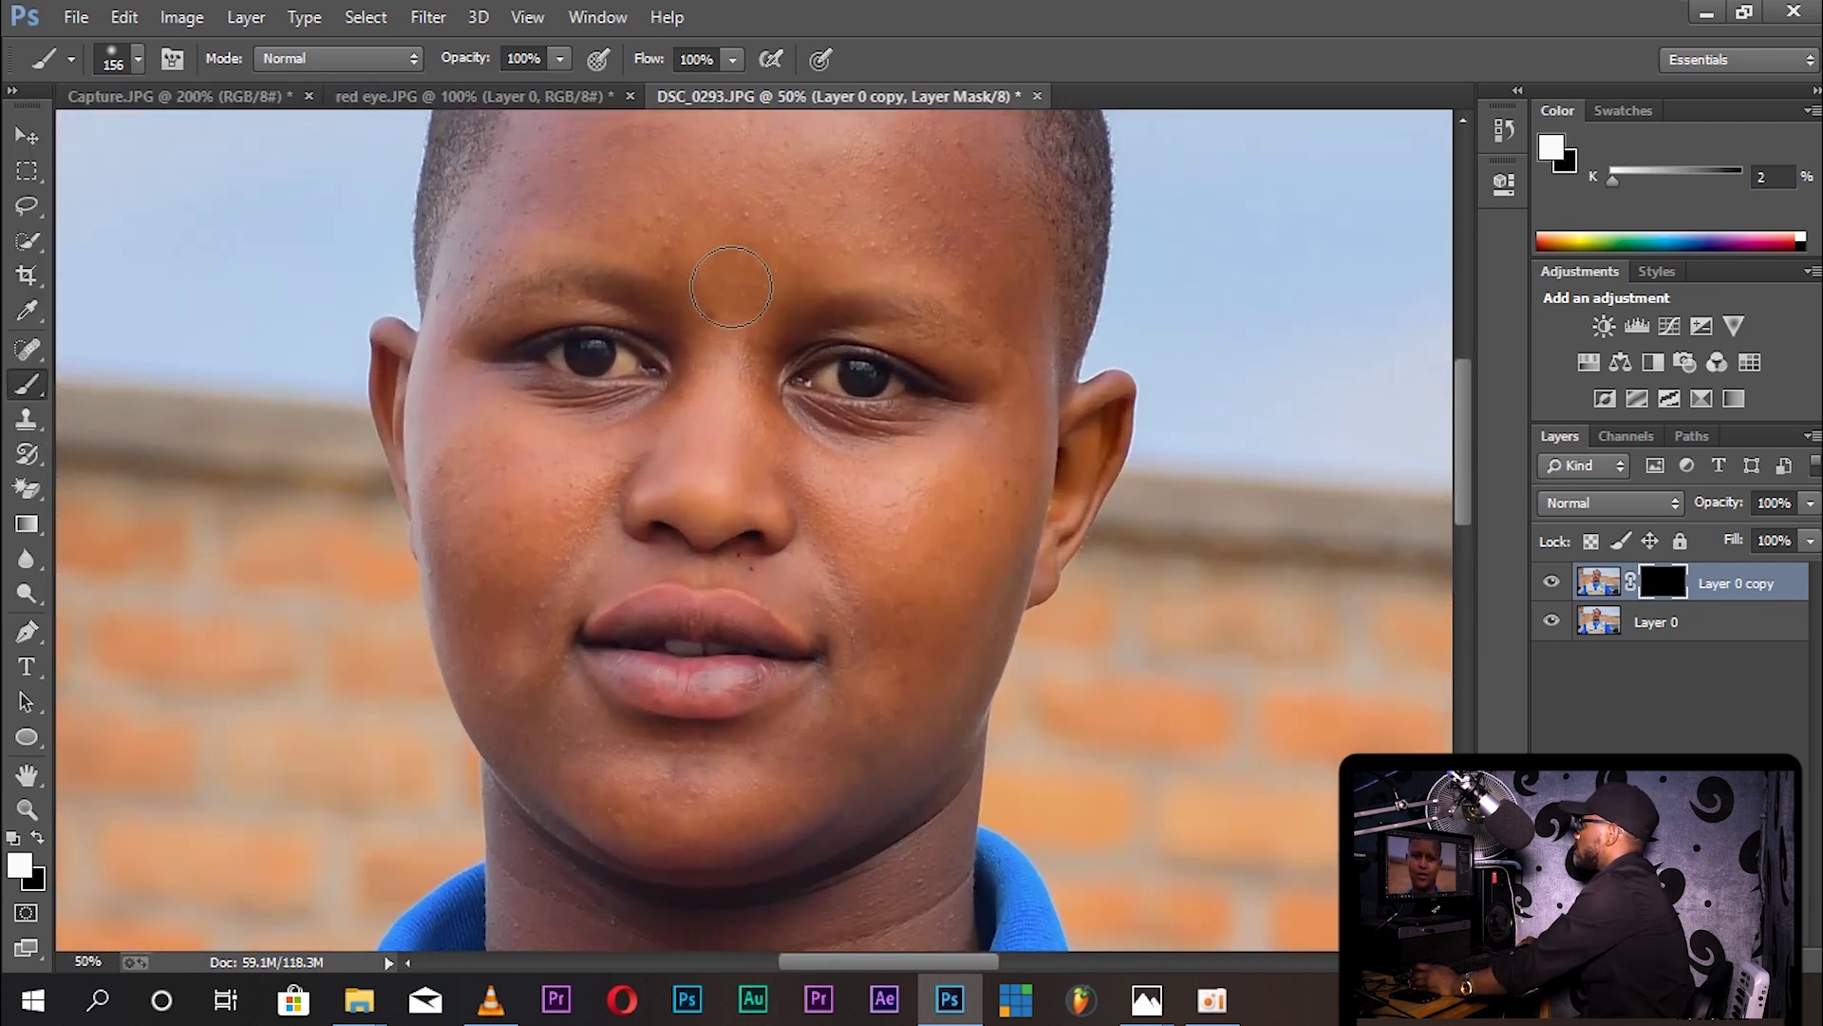
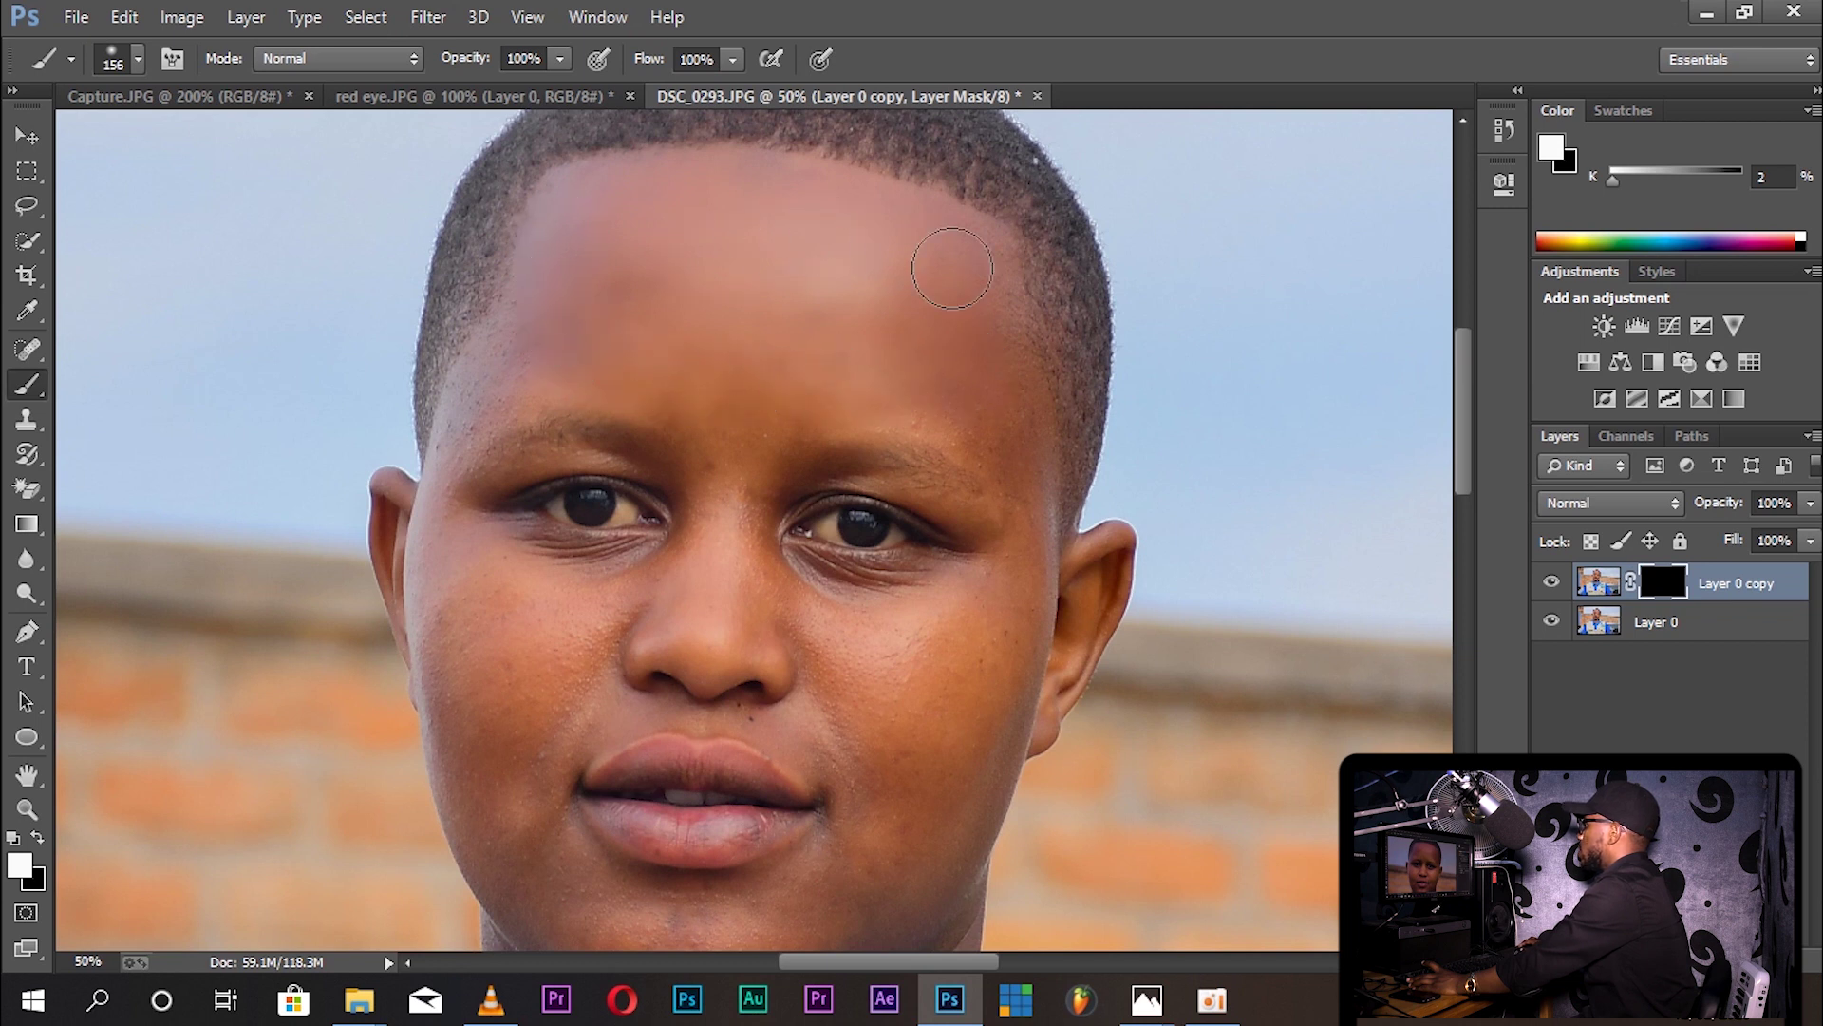
{"action": "mouse_move", "coordinate": [752, 382]}
{"action": "left_mouse_down"}
{"action": "mouse_move", "coordinate": [703, 384]}
{"action": "mouse_move", "coordinate": [716, 556]}
{"action": "mouse_move", "coordinate": [935, 669]}
{"action": "mouse_move", "coordinate": [986, 627]}
{"action": "mouse_move", "coordinate": [968, 598]}
{"action": "mouse_move", "coordinate": [888, 795]}
{"action": "mouse_move", "coordinate": [859, 684]}
{"action": "mouse_move", "coordinate": [912, 671]}
{"action": "left_mouse_up"}
{"action": "scroll", "coordinate": [964, 613], "scroll_direction": "down", "scroll_amount": 3}
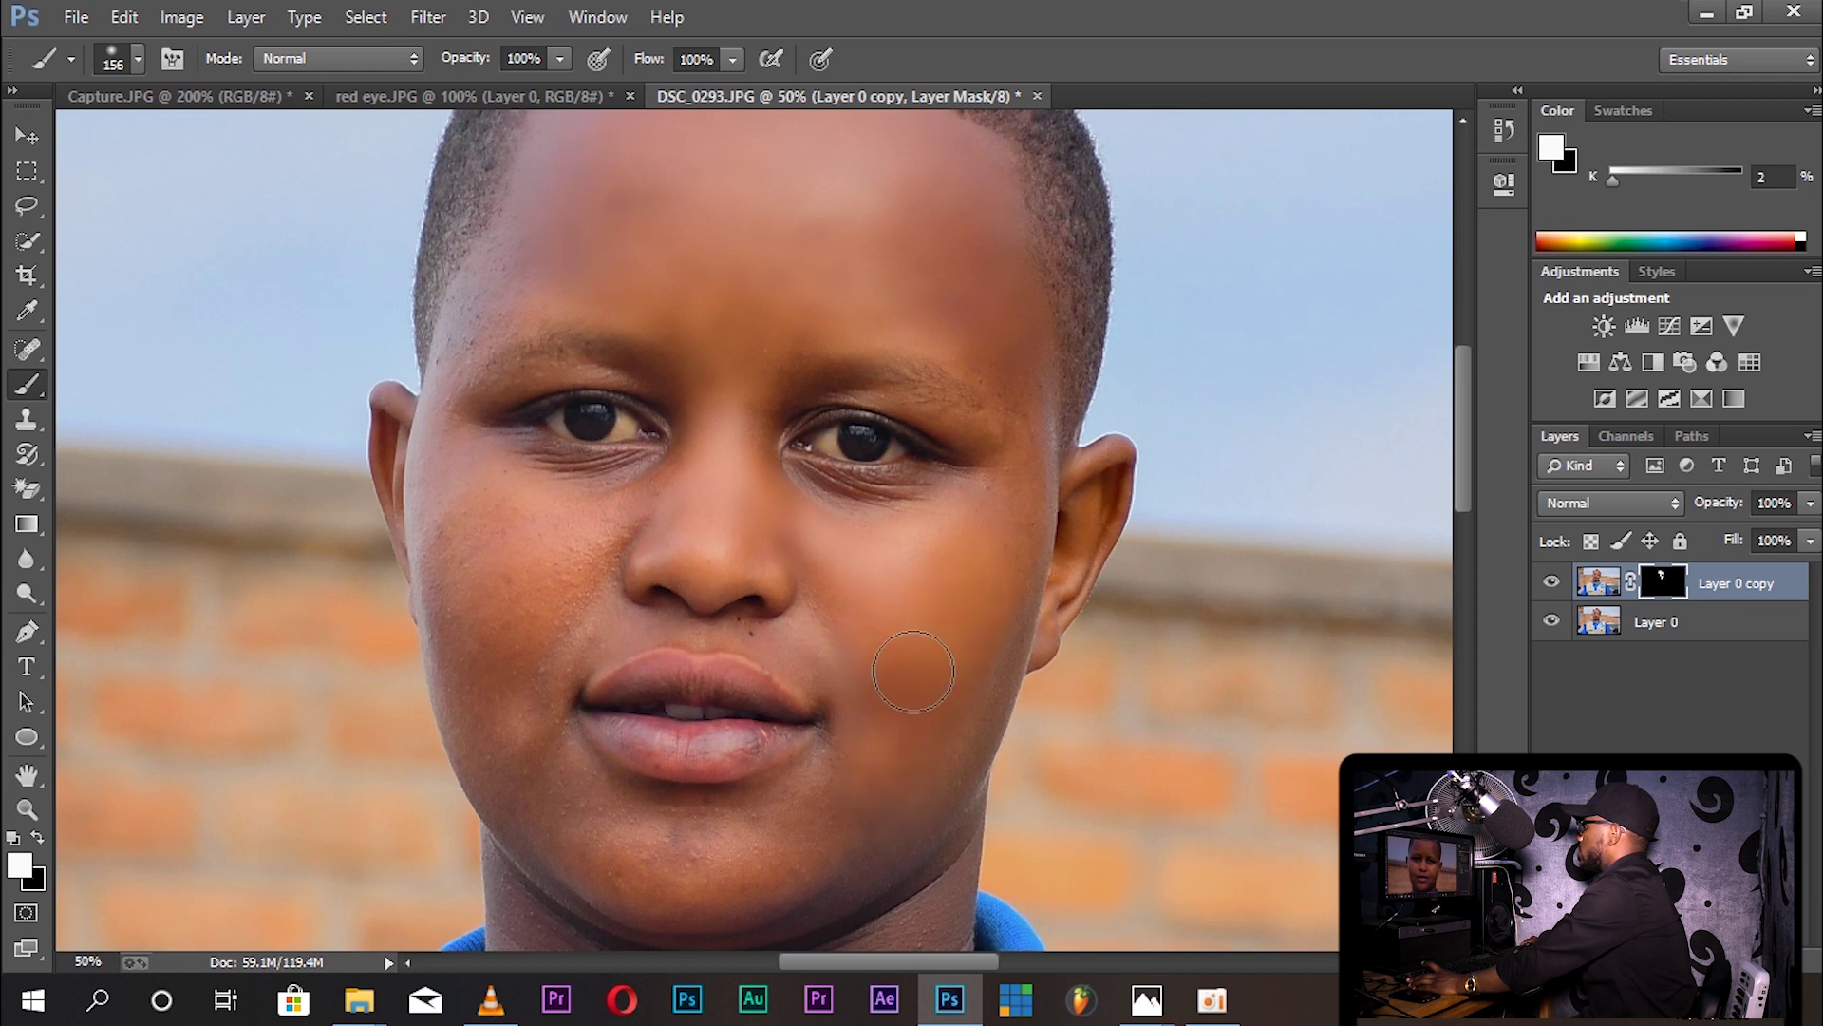
Step: Paint the blur in over the chin, the left-hand cheek and the middle of the neck on the layer mask
{"action": "scroll", "coordinate": [940, 688], "scroll_direction": "down", "scroll_amount": 5}
{"action": "mouse_move", "coordinate": [725, 703]}
{"action": "left_mouse_down"}
{"action": "mouse_move", "coordinate": [820, 643]}
{"action": "mouse_move", "coordinate": [735, 679]}
{"action": "mouse_move", "coordinate": [575, 683]}
{"action": "mouse_move", "coordinate": [506, 541]}
{"action": "mouse_move", "coordinate": [498, 440]}
{"action": "mouse_move", "coordinate": [504, 407]}
{"action": "mouse_move", "coordinate": [536, 553]}
{"action": "mouse_move", "coordinate": [592, 348]}
{"action": "mouse_move", "coordinate": [577, 483]}
{"action": "mouse_move", "coordinate": [490, 415]}
{"action": "mouse_move", "coordinate": [477, 359]}
{"action": "left_mouse_up"}
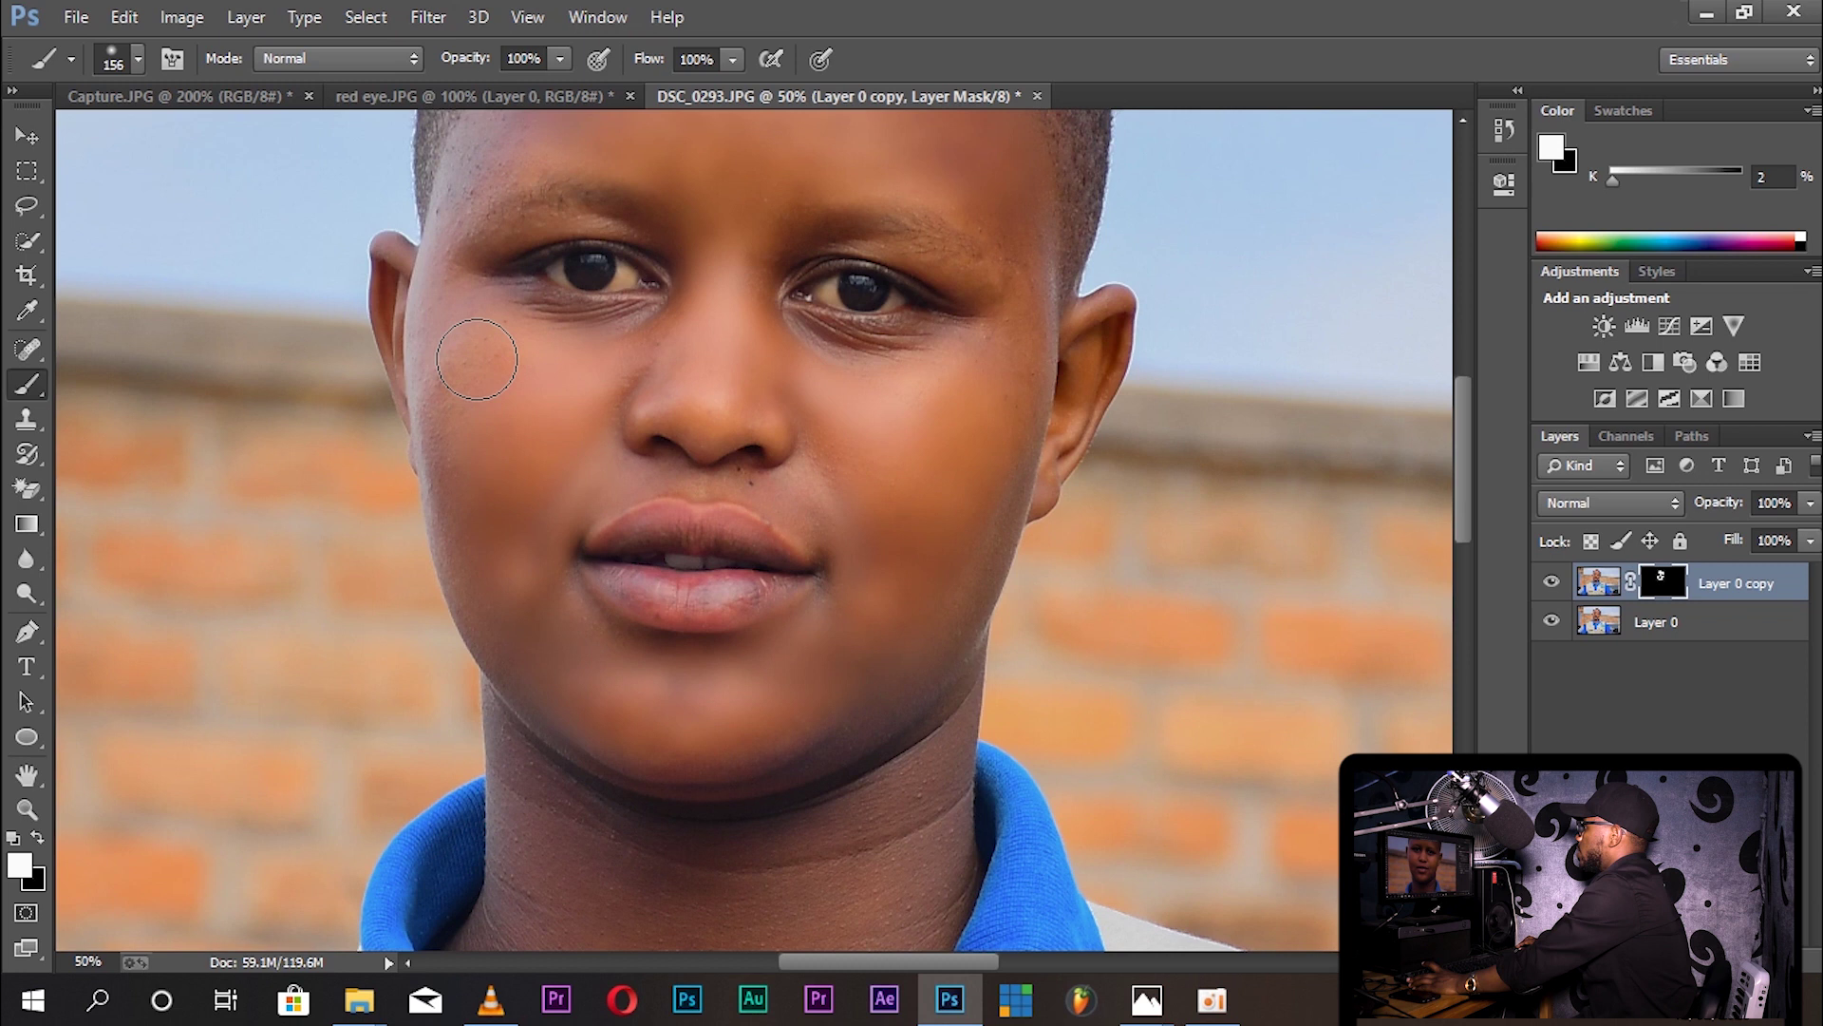
{"action": "scroll", "coordinate": [521, 602], "scroll_direction": "down", "scroll_amount": 3}
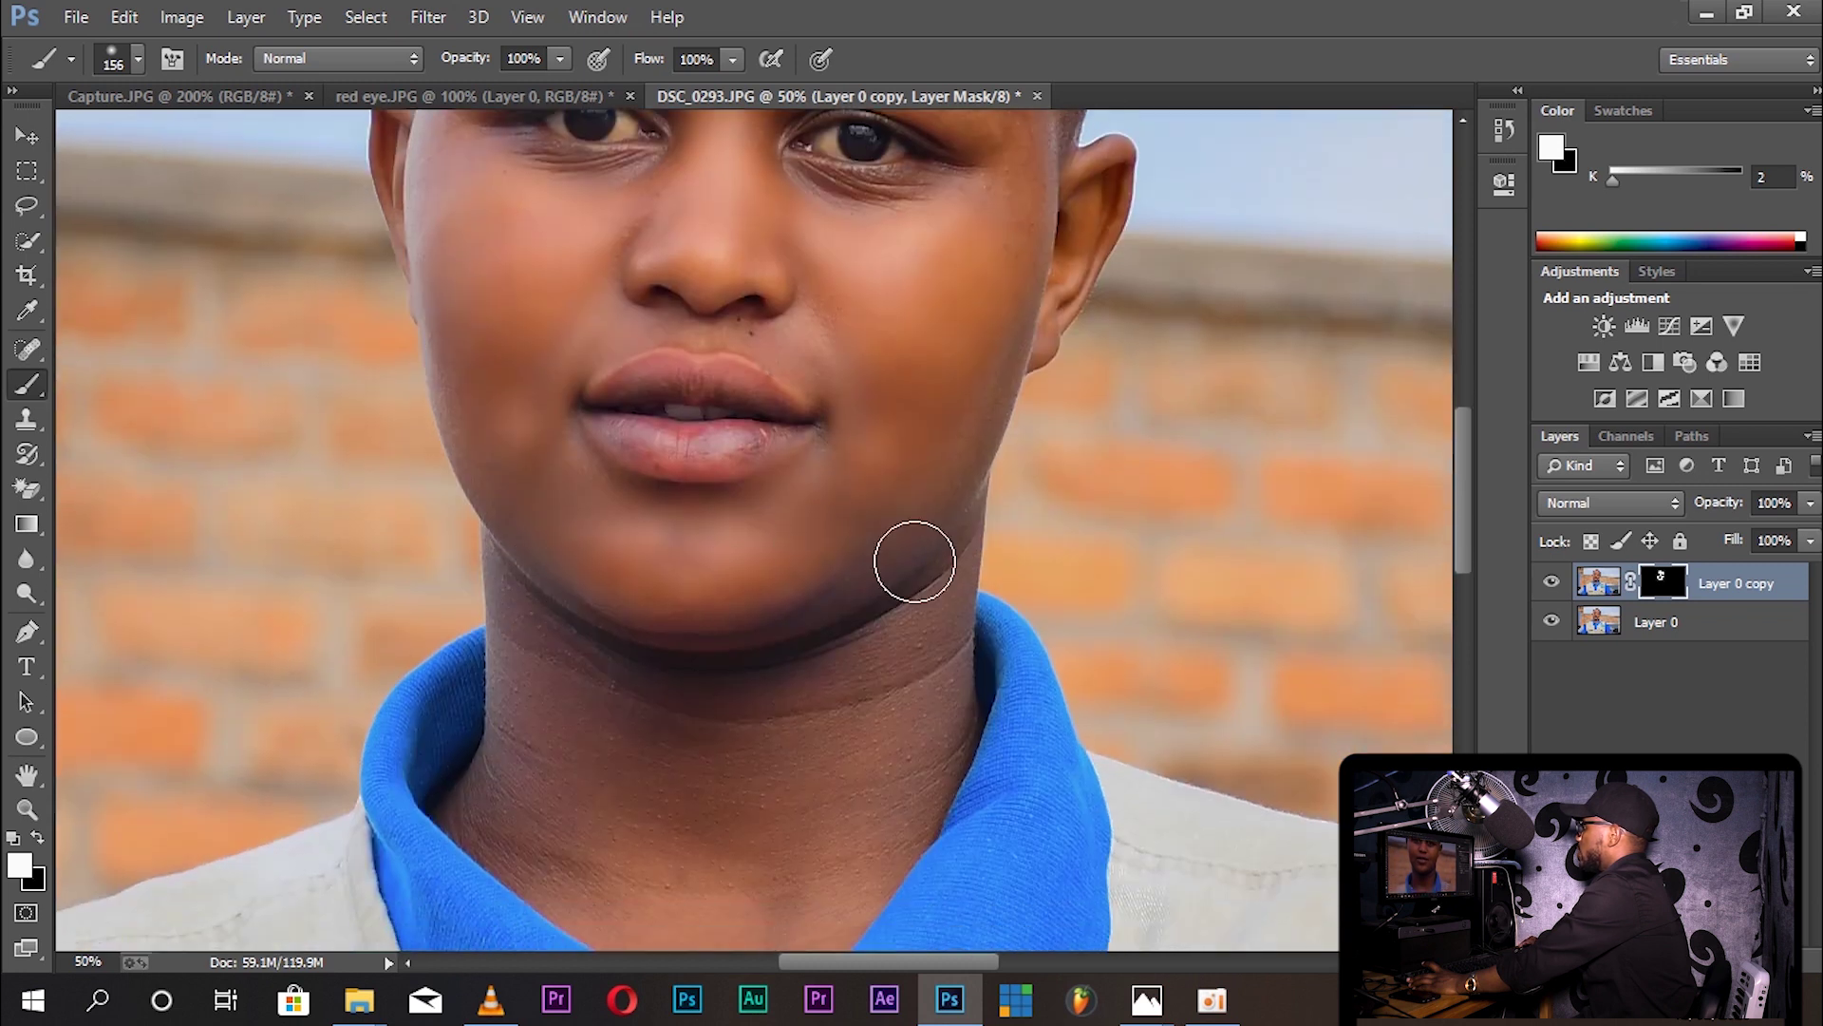
{"action": "left_click", "coordinate": [700, 701]}
{"action": "mouse_move", "coordinate": [700, 701]}
{"action": "left_mouse_down"}
{"action": "mouse_move", "coordinate": [793, 740]}
{"action": "mouse_move", "coordinate": [684, 875]}
{"action": "mouse_move", "coordinate": [542, 725]}
{"action": "mouse_move", "coordinate": [570, 716]}
{"action": "left_mouse_up"}
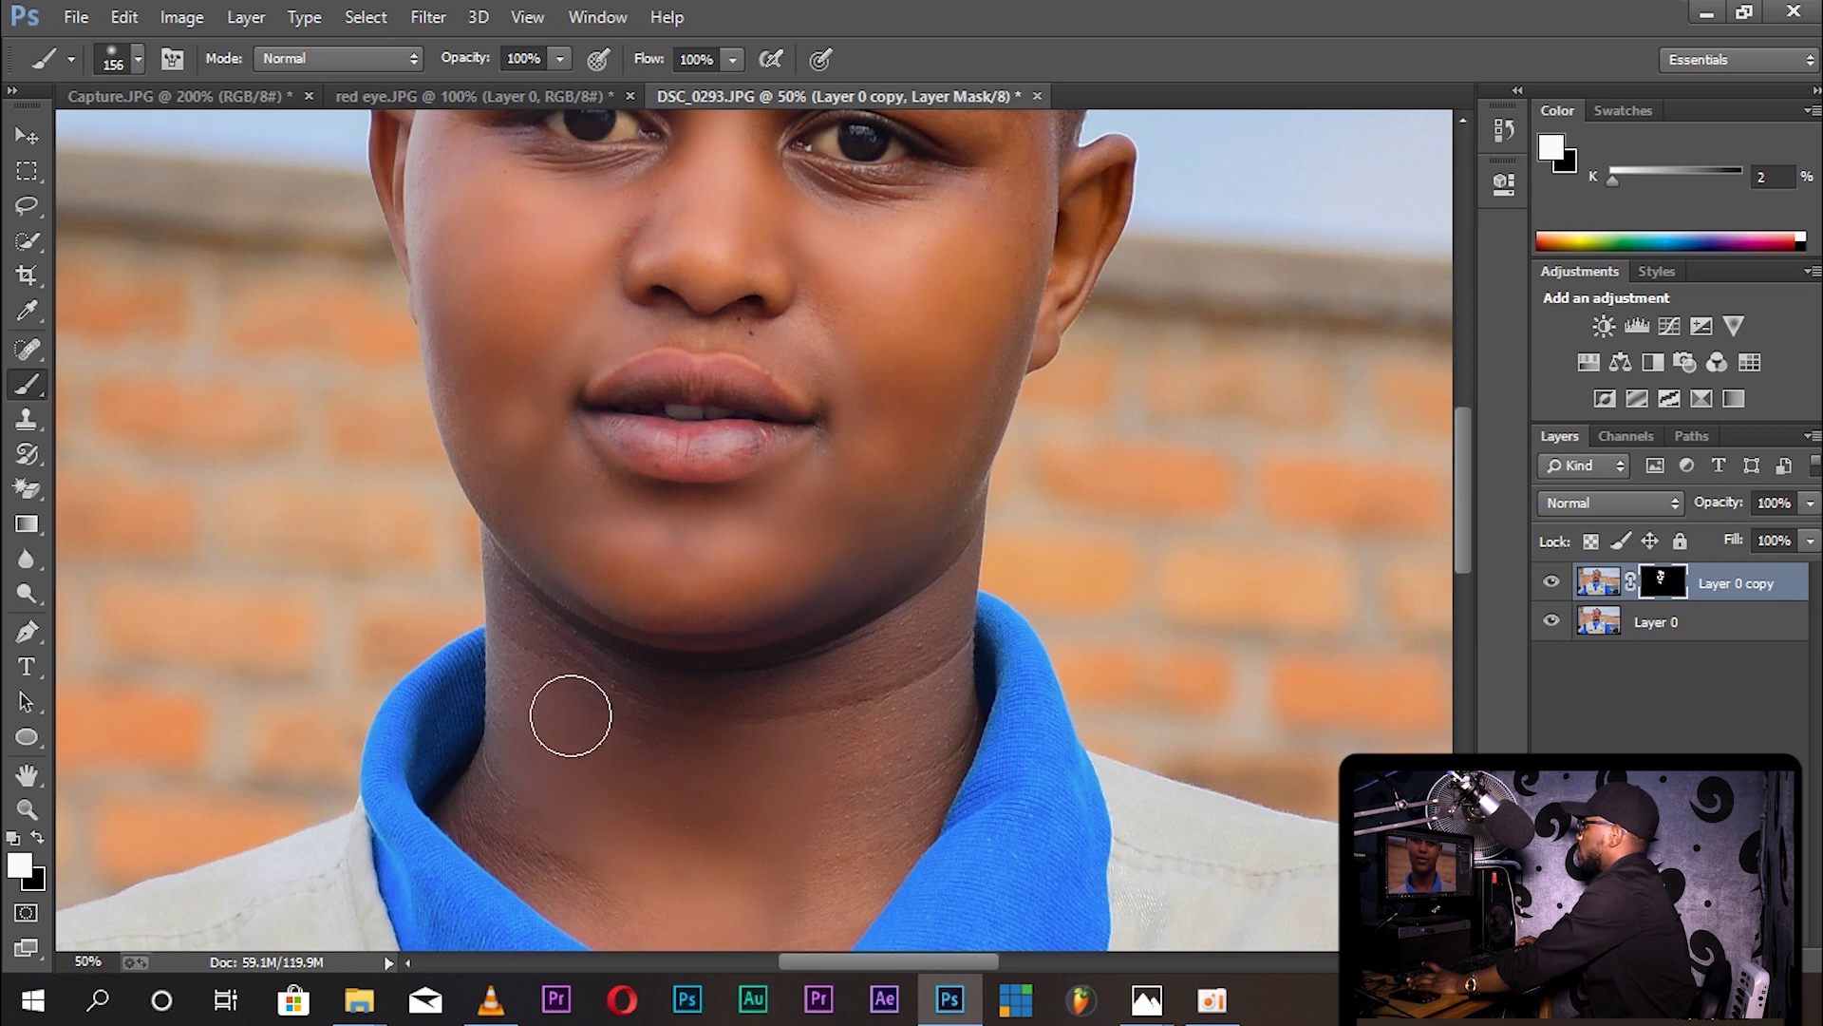
Step: Enlarge the brush to 244 px and paint the mask white over the rest of the neck and under the jaw
{"action": "left_click", "coordinate": [139, 60]}
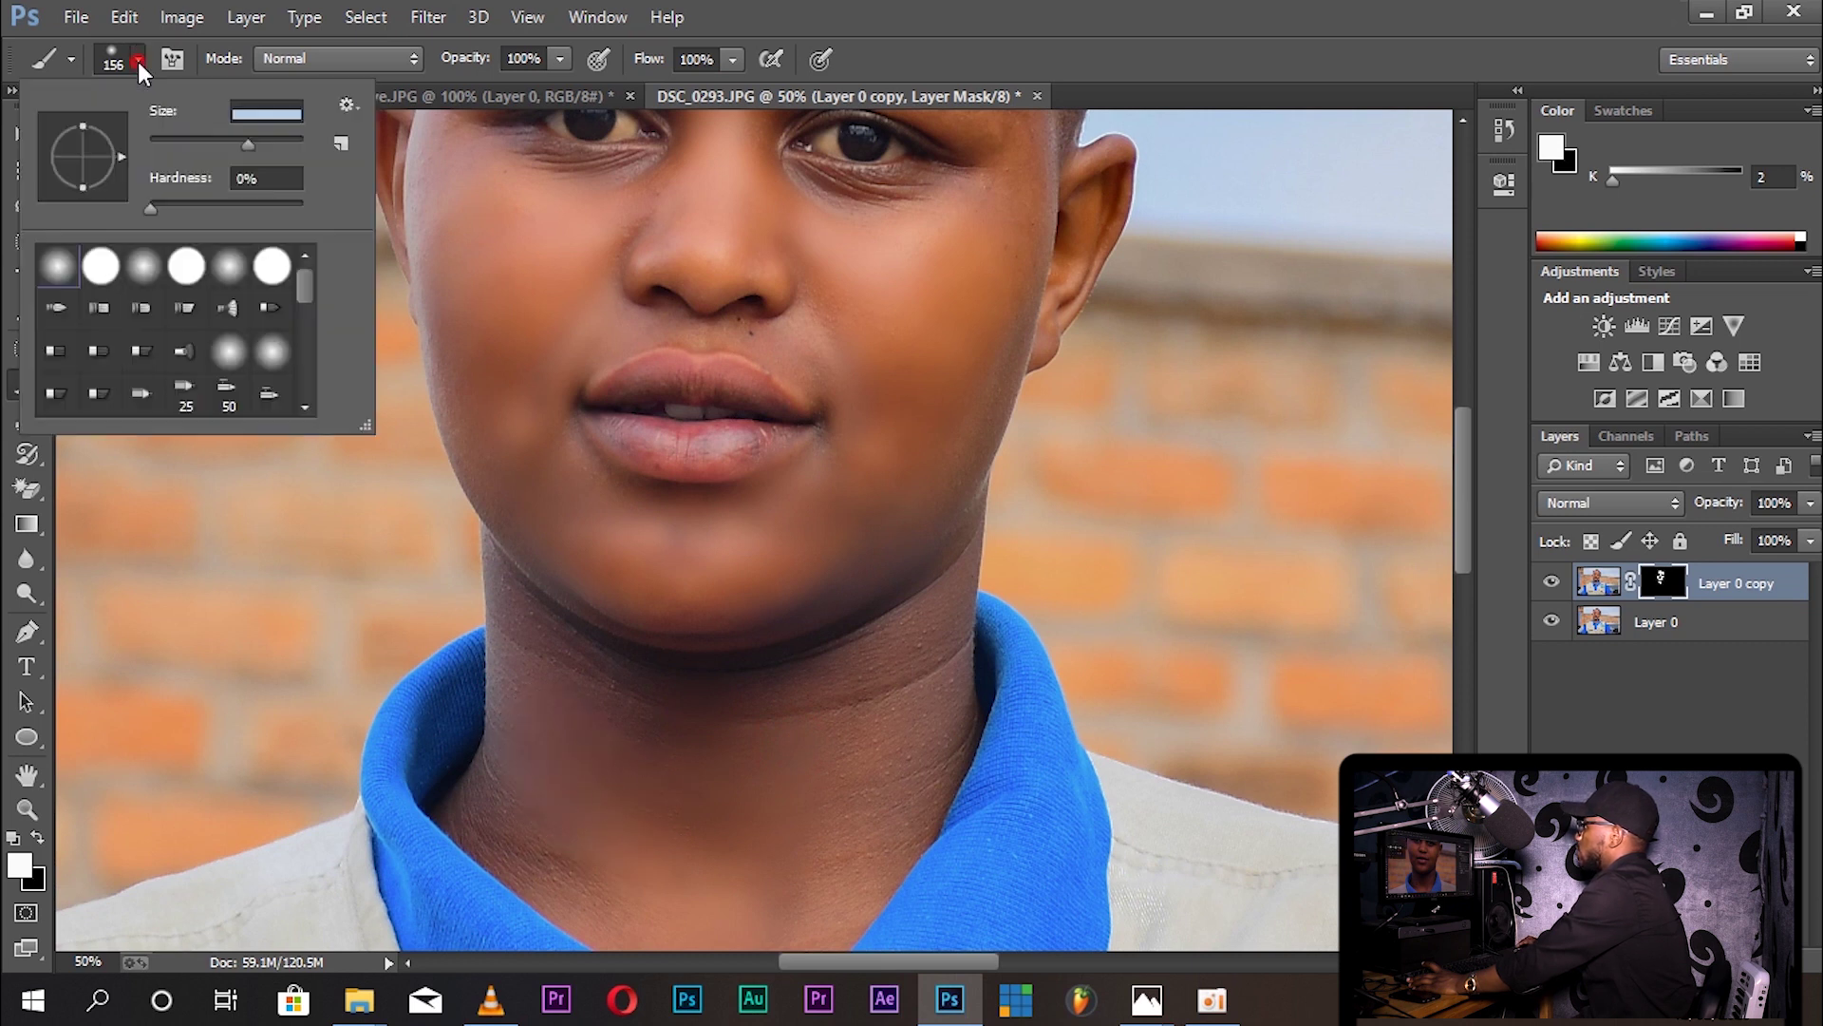
{"action": "left_click", "coordinate": [268, 143]}
{"action": "key", "text": "Return"}
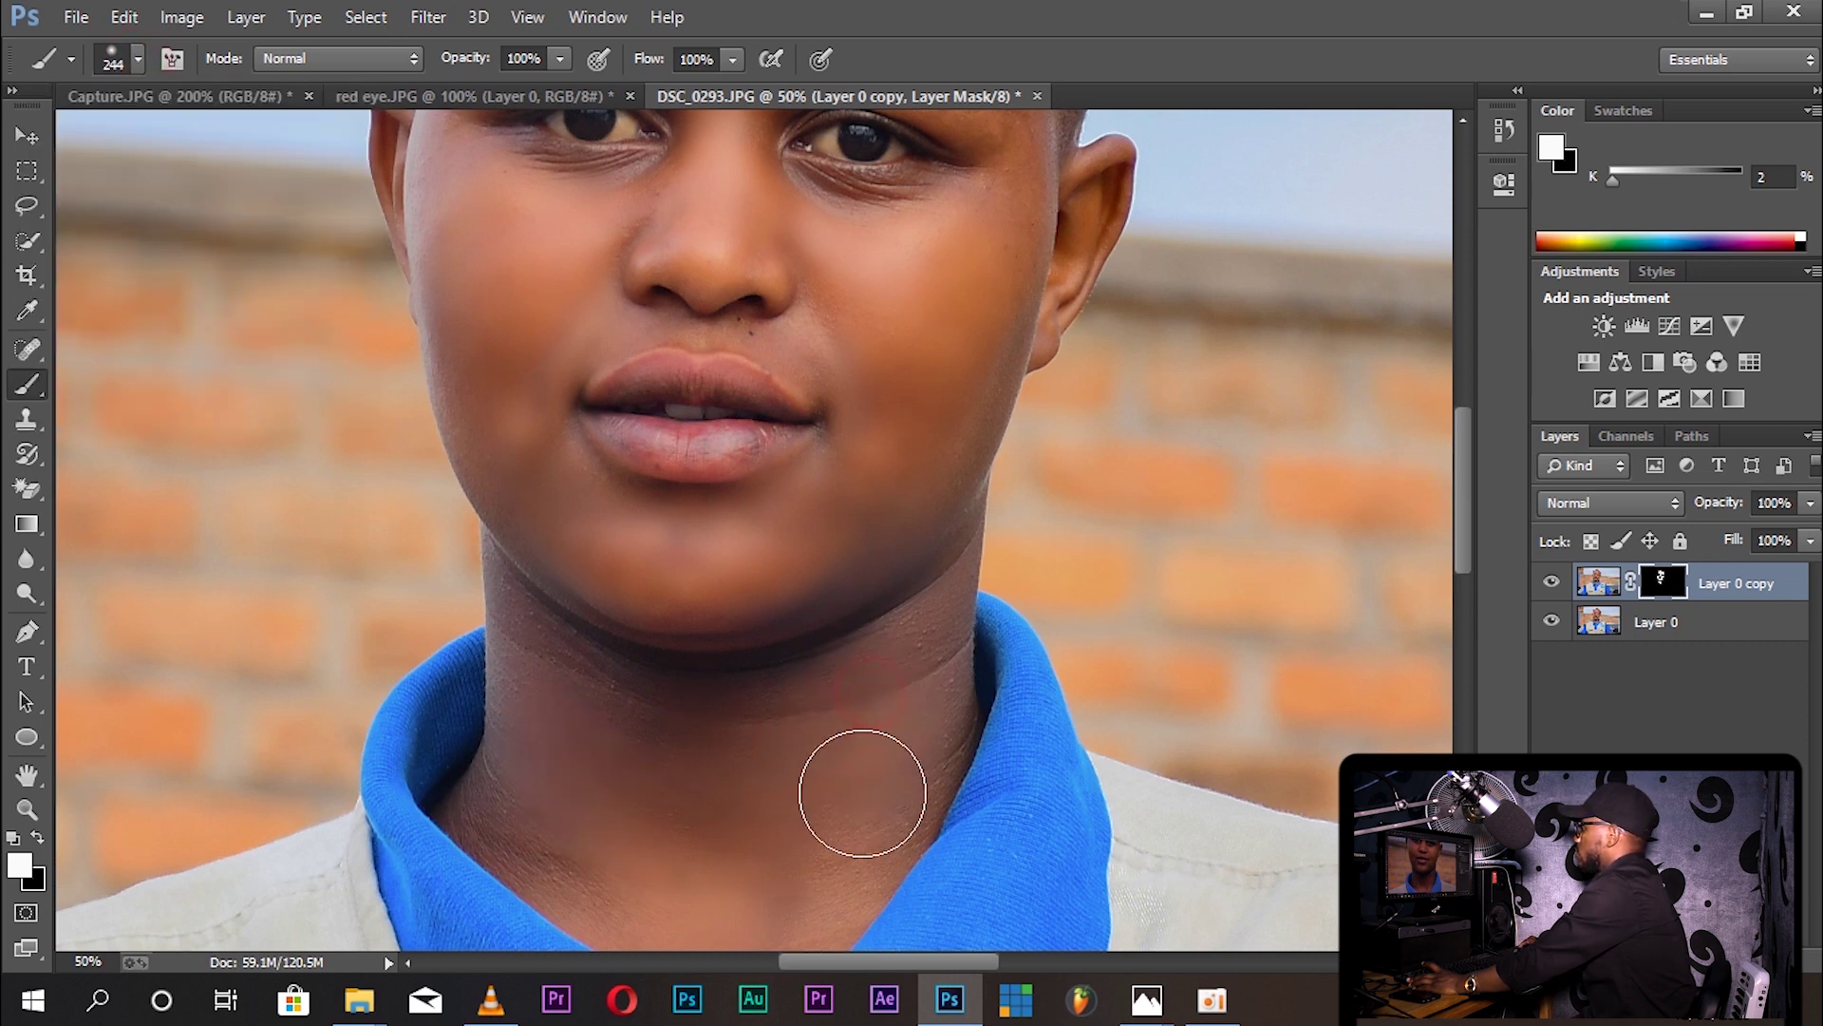
{"action": "scroll", "coordinate": [773, 846], "scroll_direction": "down", "scroll_amount": 2}
{"action": "left_click", "coordinate": [841, 791]}
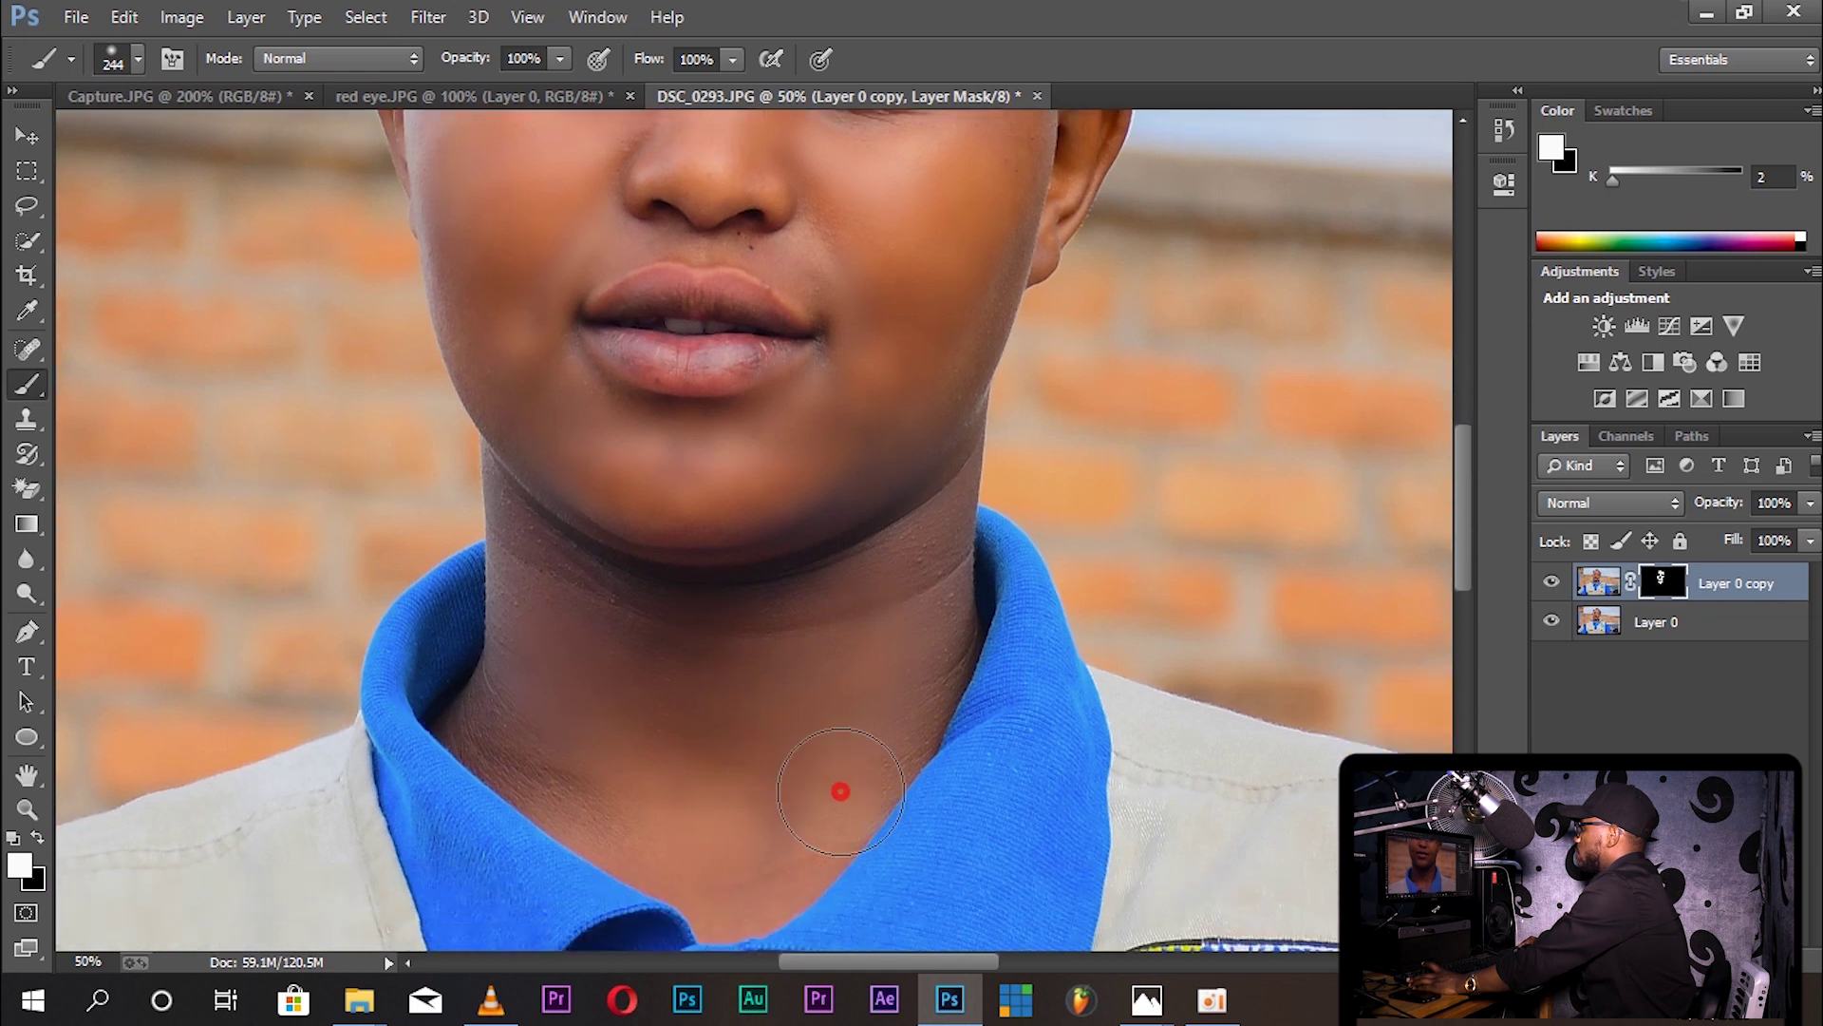
{"action": "left_click", "coordinate": [813, 773]}
{"action": "mouse_move", "coordinate": [741, 871]}
{"action": "left_mouse_down"}
{"action": "mouse_move", "coordinate": [511, 715]}
{"action": "mouse_move", "coordinate": [532, 693]}
{"action": "mouse_move", "coordinate": [539, 581]}
{"action": "mouse_move", "coordinate": [625, 642]}
{"action": "left_mouse_up"}
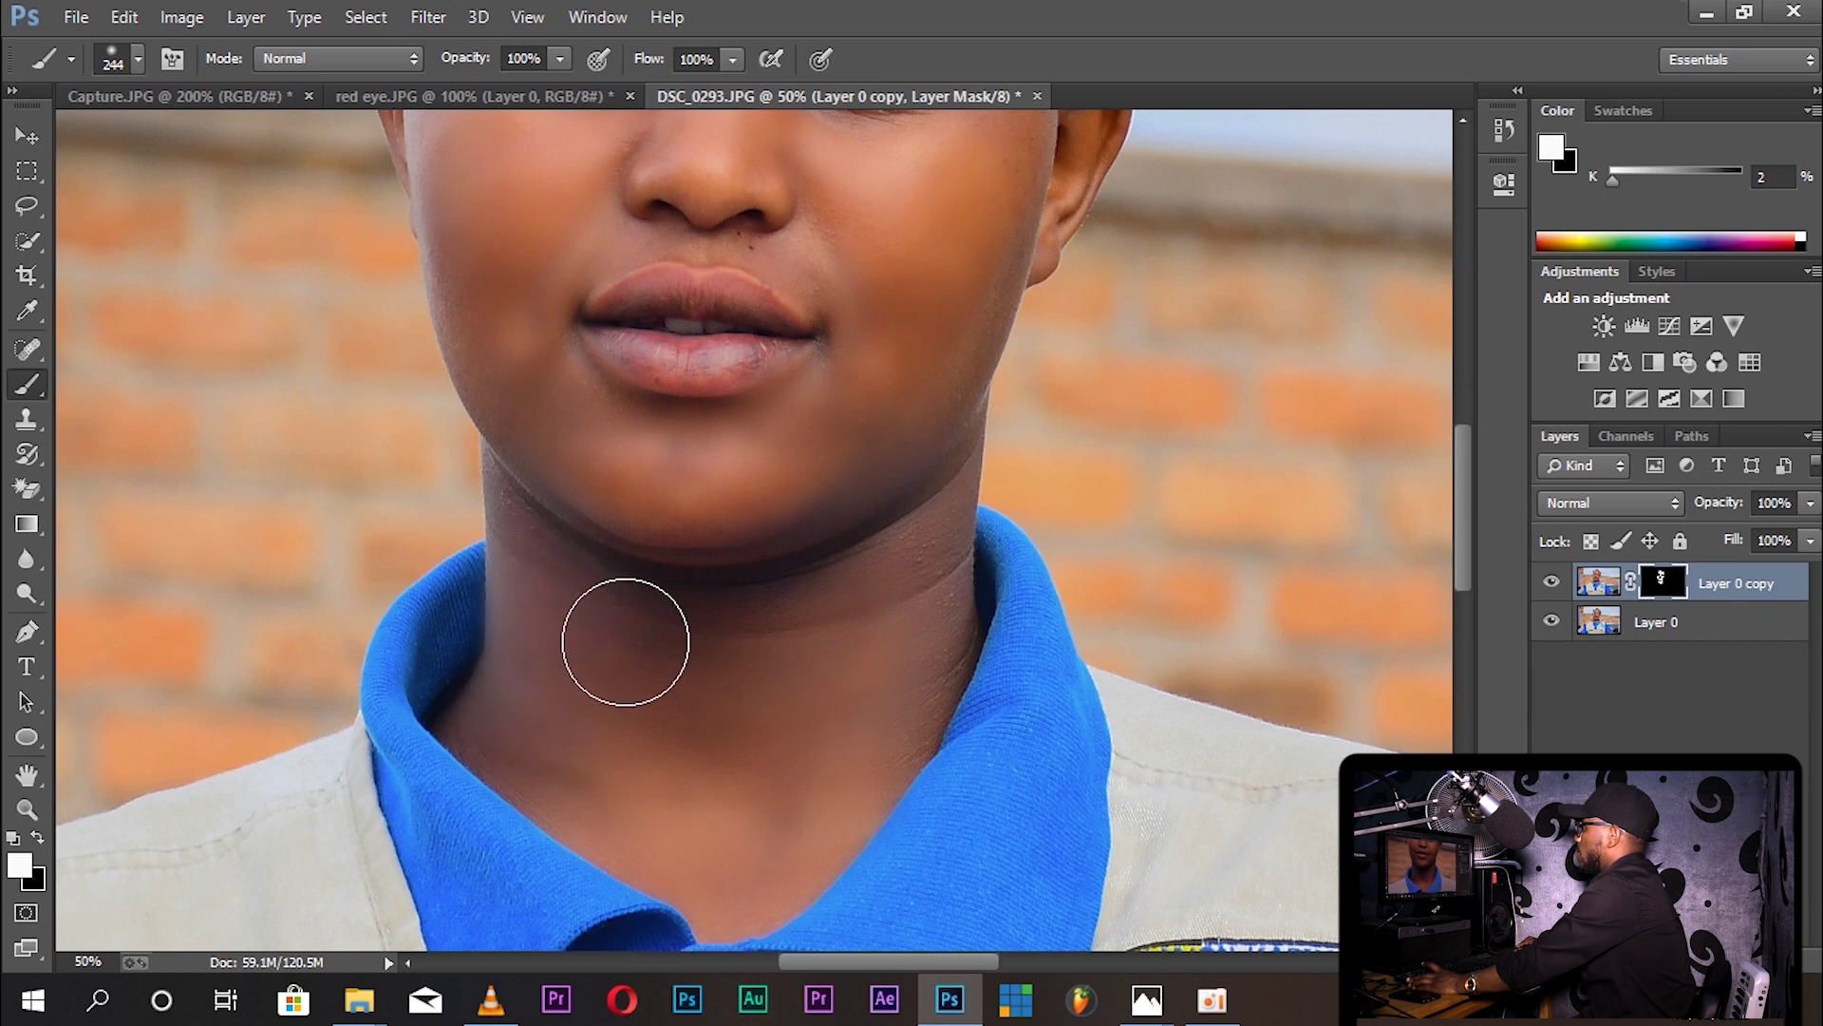
{"action": "scroll", "coordinate": [880, 651], "scroll_direction": "up", "scroll_amount": 2}
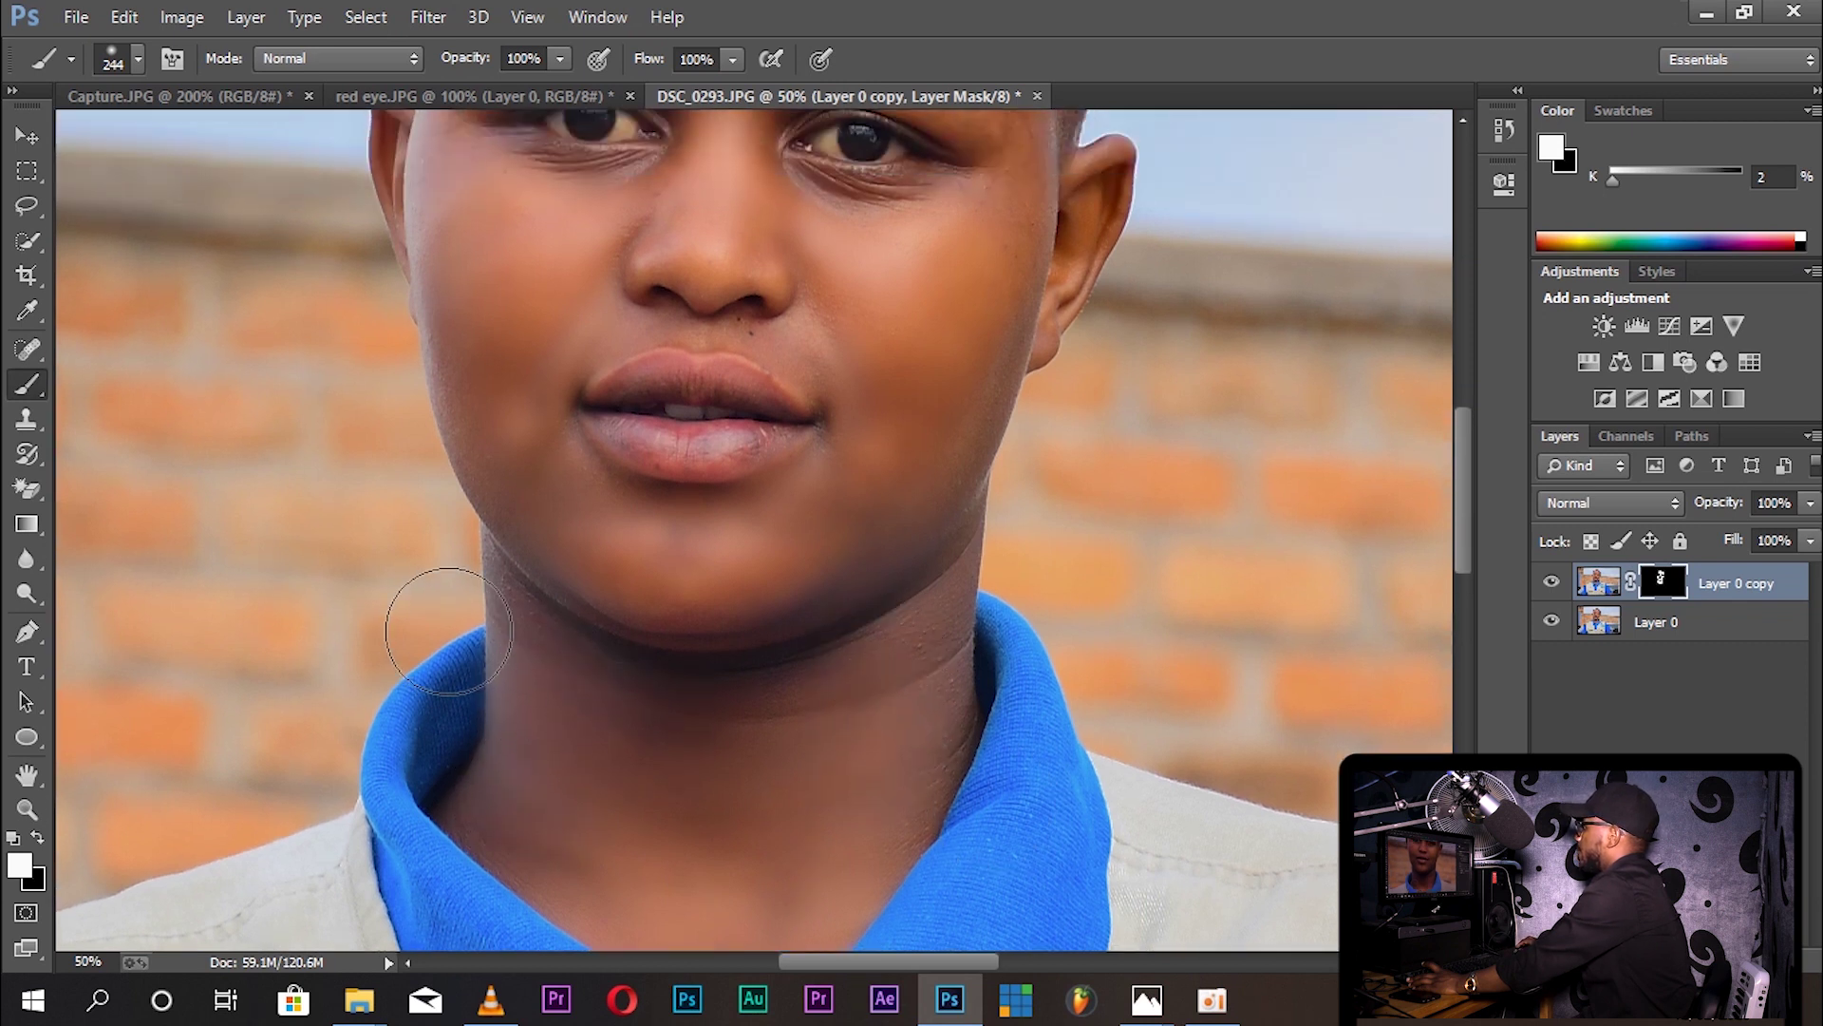
{"action": "mouse_move", "coordinate": [537, 612]}
{"action": "left_mouse_down"}
{"action": "mouse_move", "coordinate": [547, 558]}
{"action": "mouse_move", "coordinate": [570, 584]}
{"action": "left_mouse_up"}
{"action": "mouse_move", "coordinate": [874, 643]}
{"action": "left_mouse_down"}
{"action": "mouse_move", "coordinate": [903, 623]}
{"action": "mouse_move", "coordinate": [903, 692]}
{"action": "left_mouse_up"}
Step: Reduce the brush to 47 px and reveal the blur on the eyelids and the skin beneath the eyes
{"action": "scroll", "coordinate": [804, 555], "scroll_direction": "up", "scroll_amount": 2}
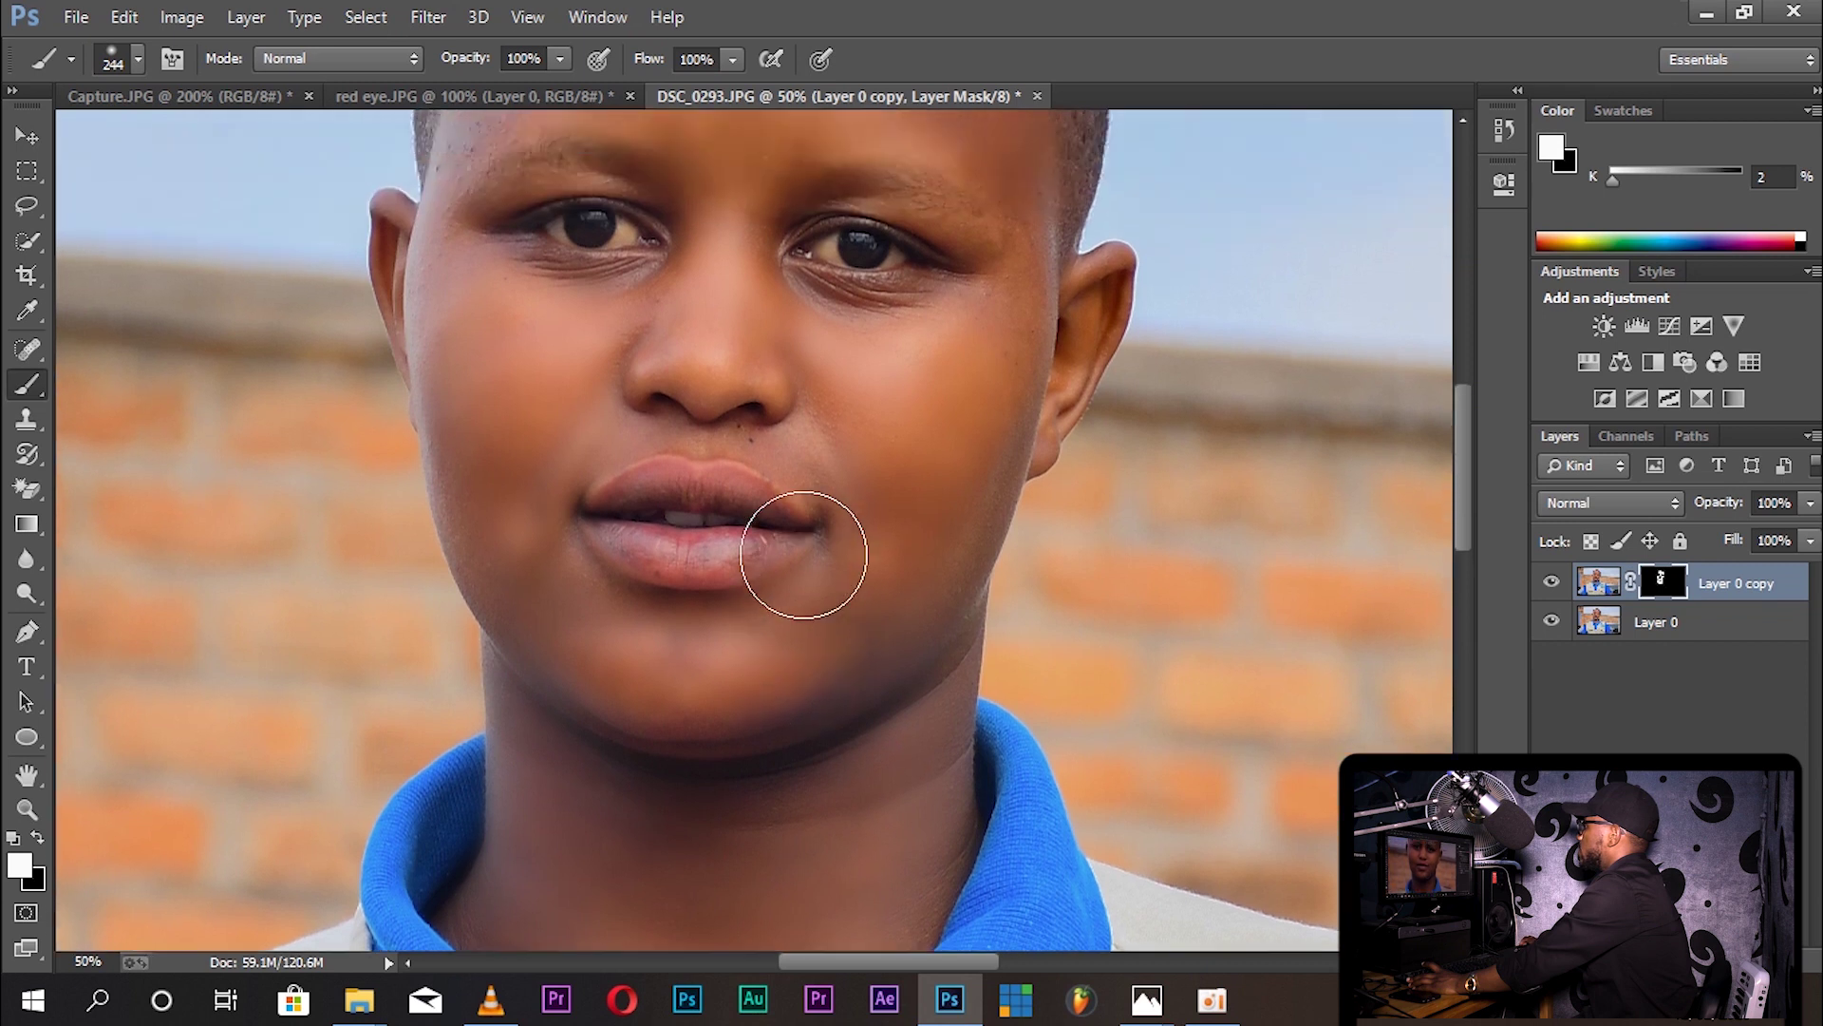
{"action": "scroll", "coordinate": [803, 555], "scroll_direction": "up", "scroll_amount": 2}
{"action": "scroll", "coordinate": [831, 271], "scroll_direction": "up", "scroll_amount": 1}
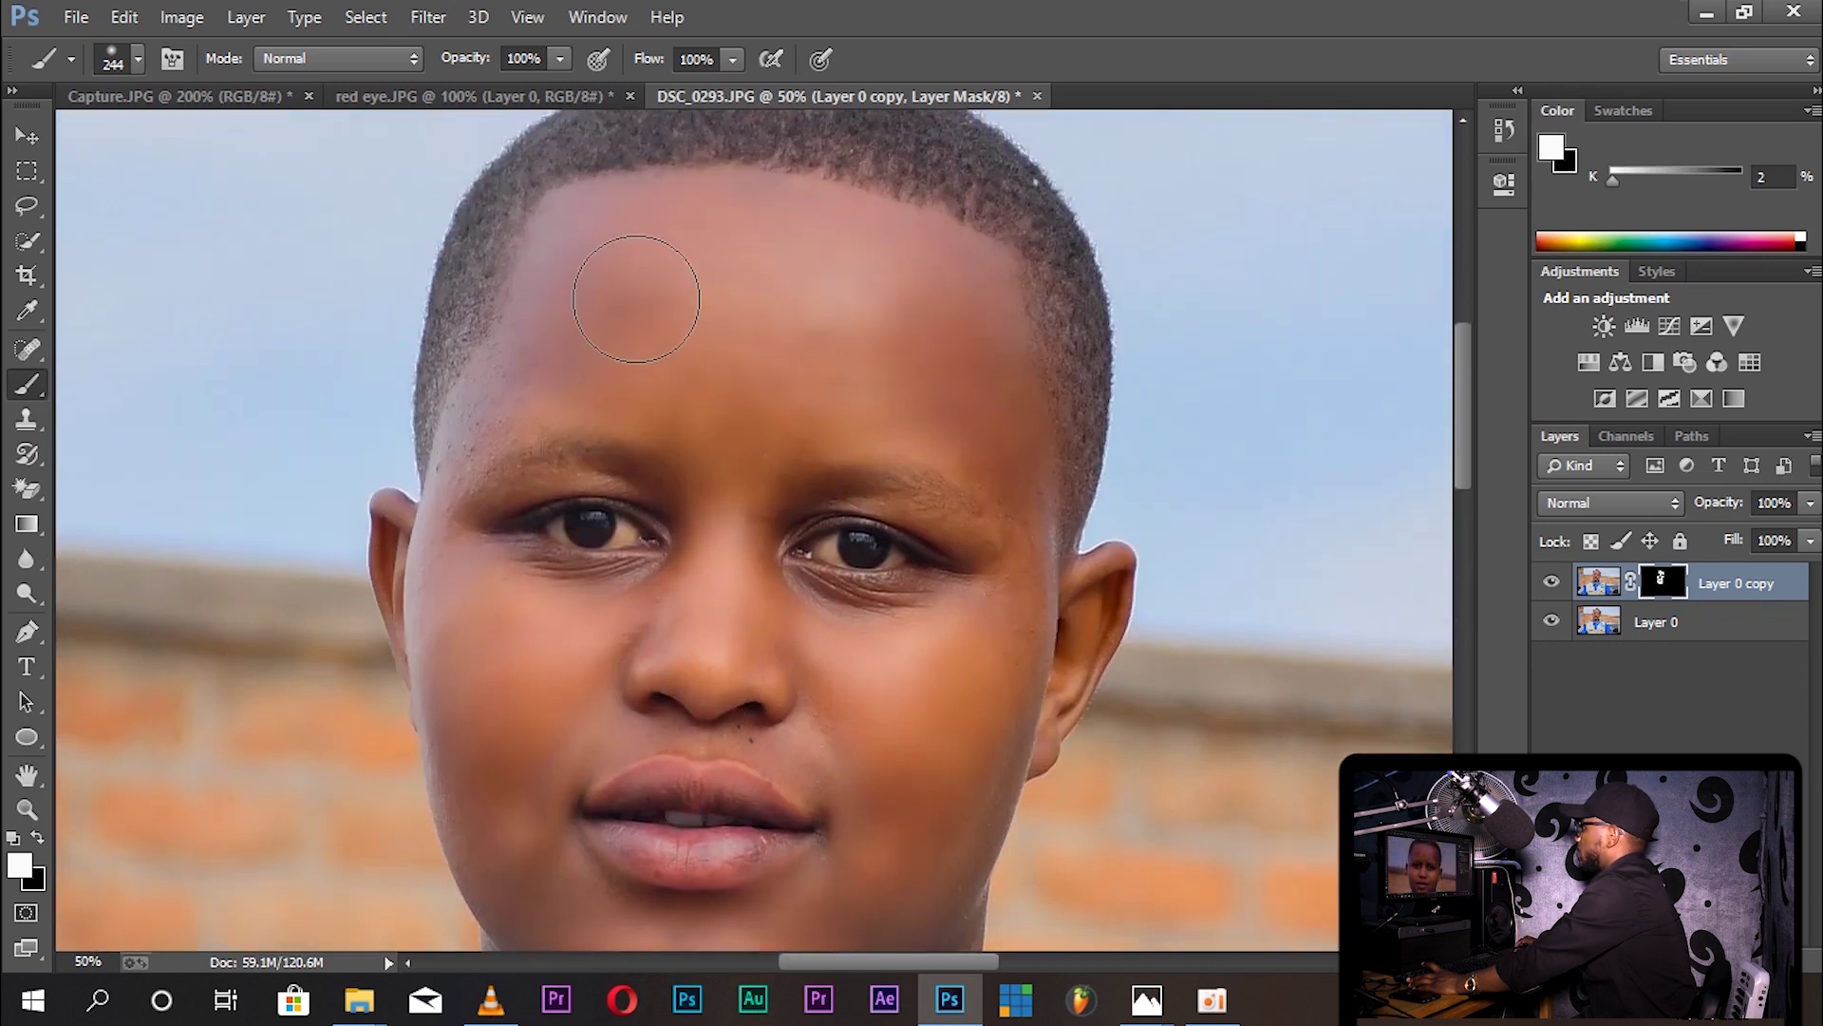
{"action": "left_click", "coordinate": [139, 59]}
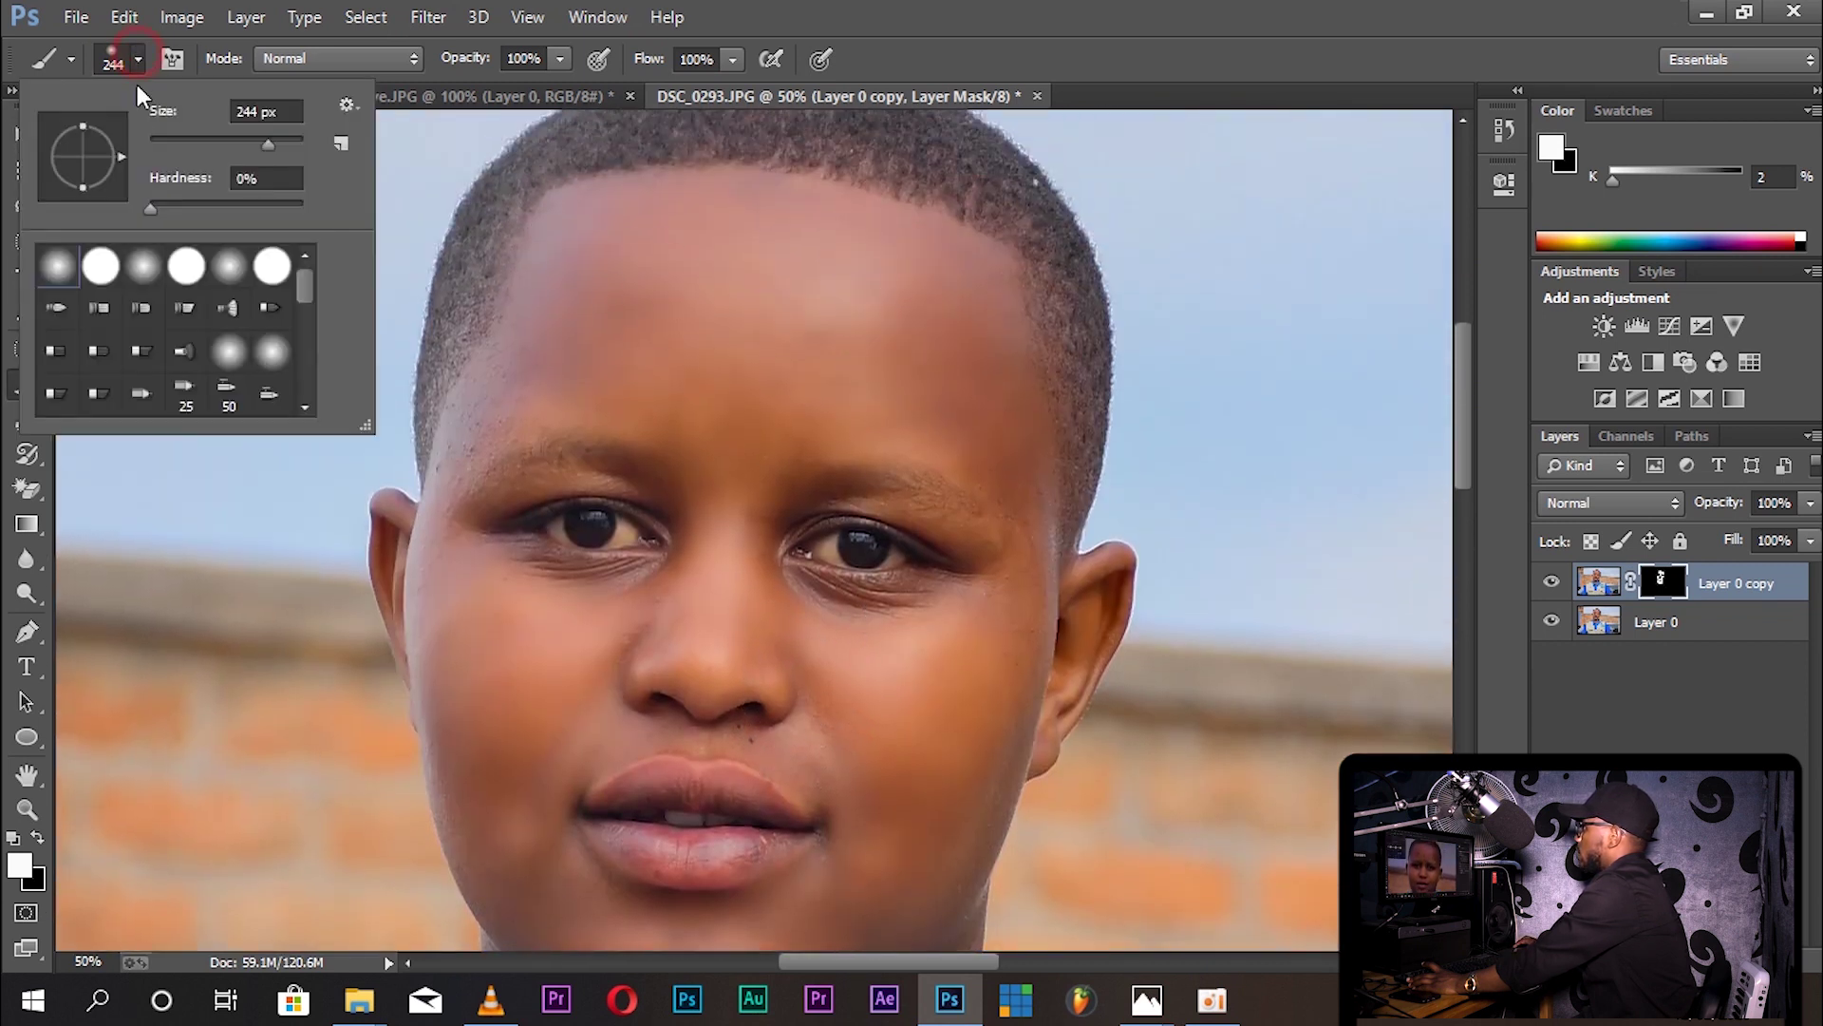
{"action": "left_click", "coordinate": [181, 138]}
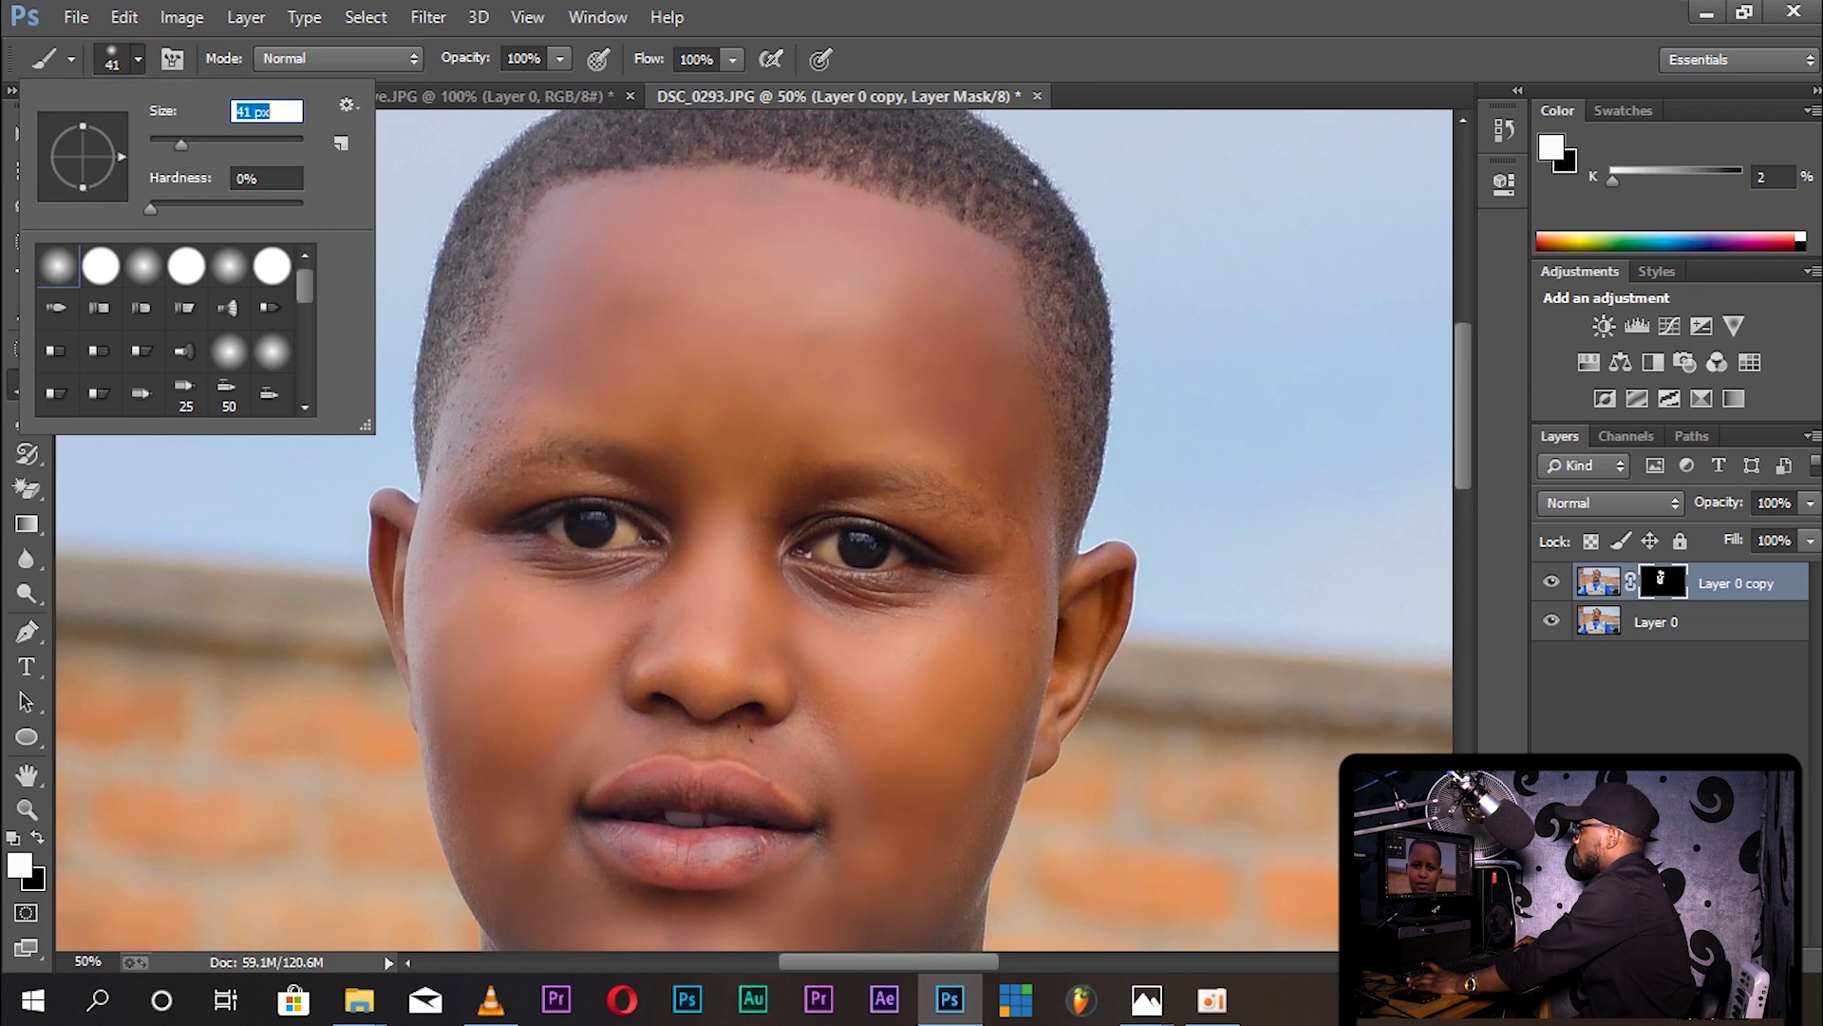
{"action": "left_click", "coordinate": [200, 138]}
{"action": "left_click", "coordinate": [185, 139]}
{"action": "key", "text": "Return"}
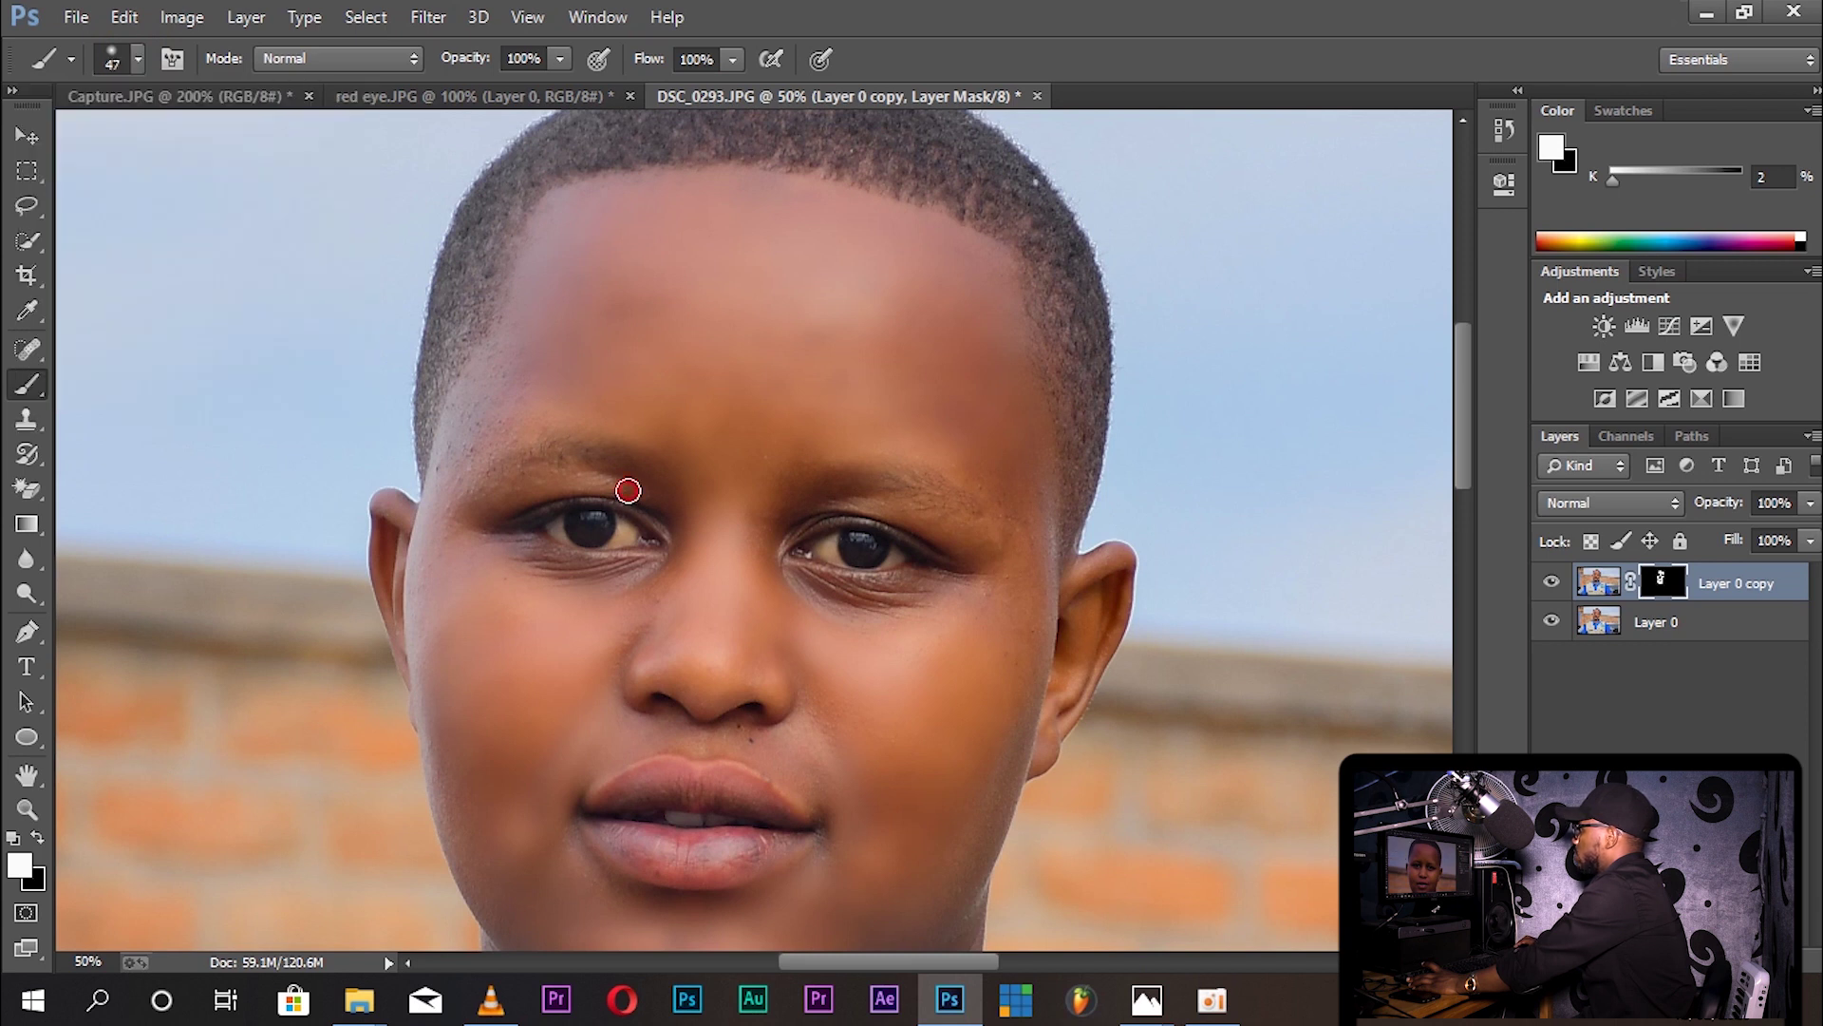
{"action": "left_click", "coordinate": [503, 515]}
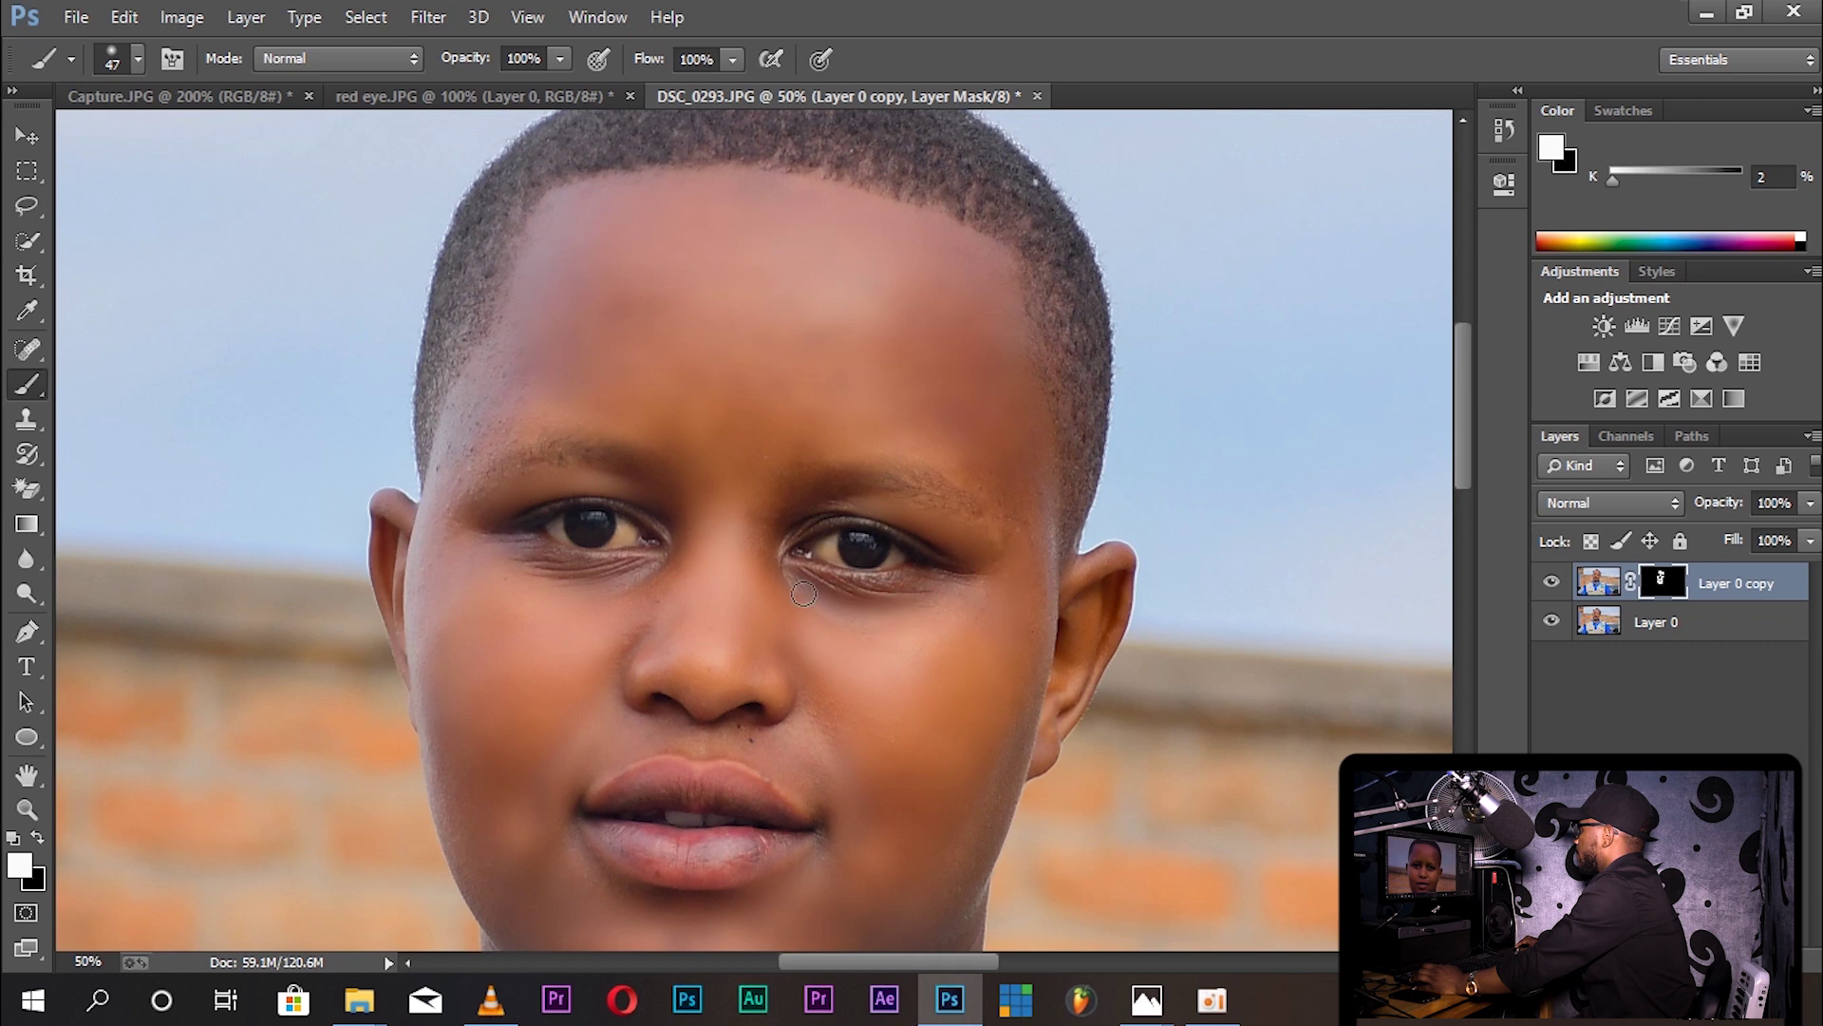
{"action": "left_click_drag", "start_coordinate": [660, 574], "coordinate": [535, 572]}
Step: Smooth the left-hand temple and the skin beside the outer ends of both eyebrows by painting on the mask
{"action": "scroll", "coordinate": [456, 579], "scroll_direction": "up", "scroll_amount": 3}
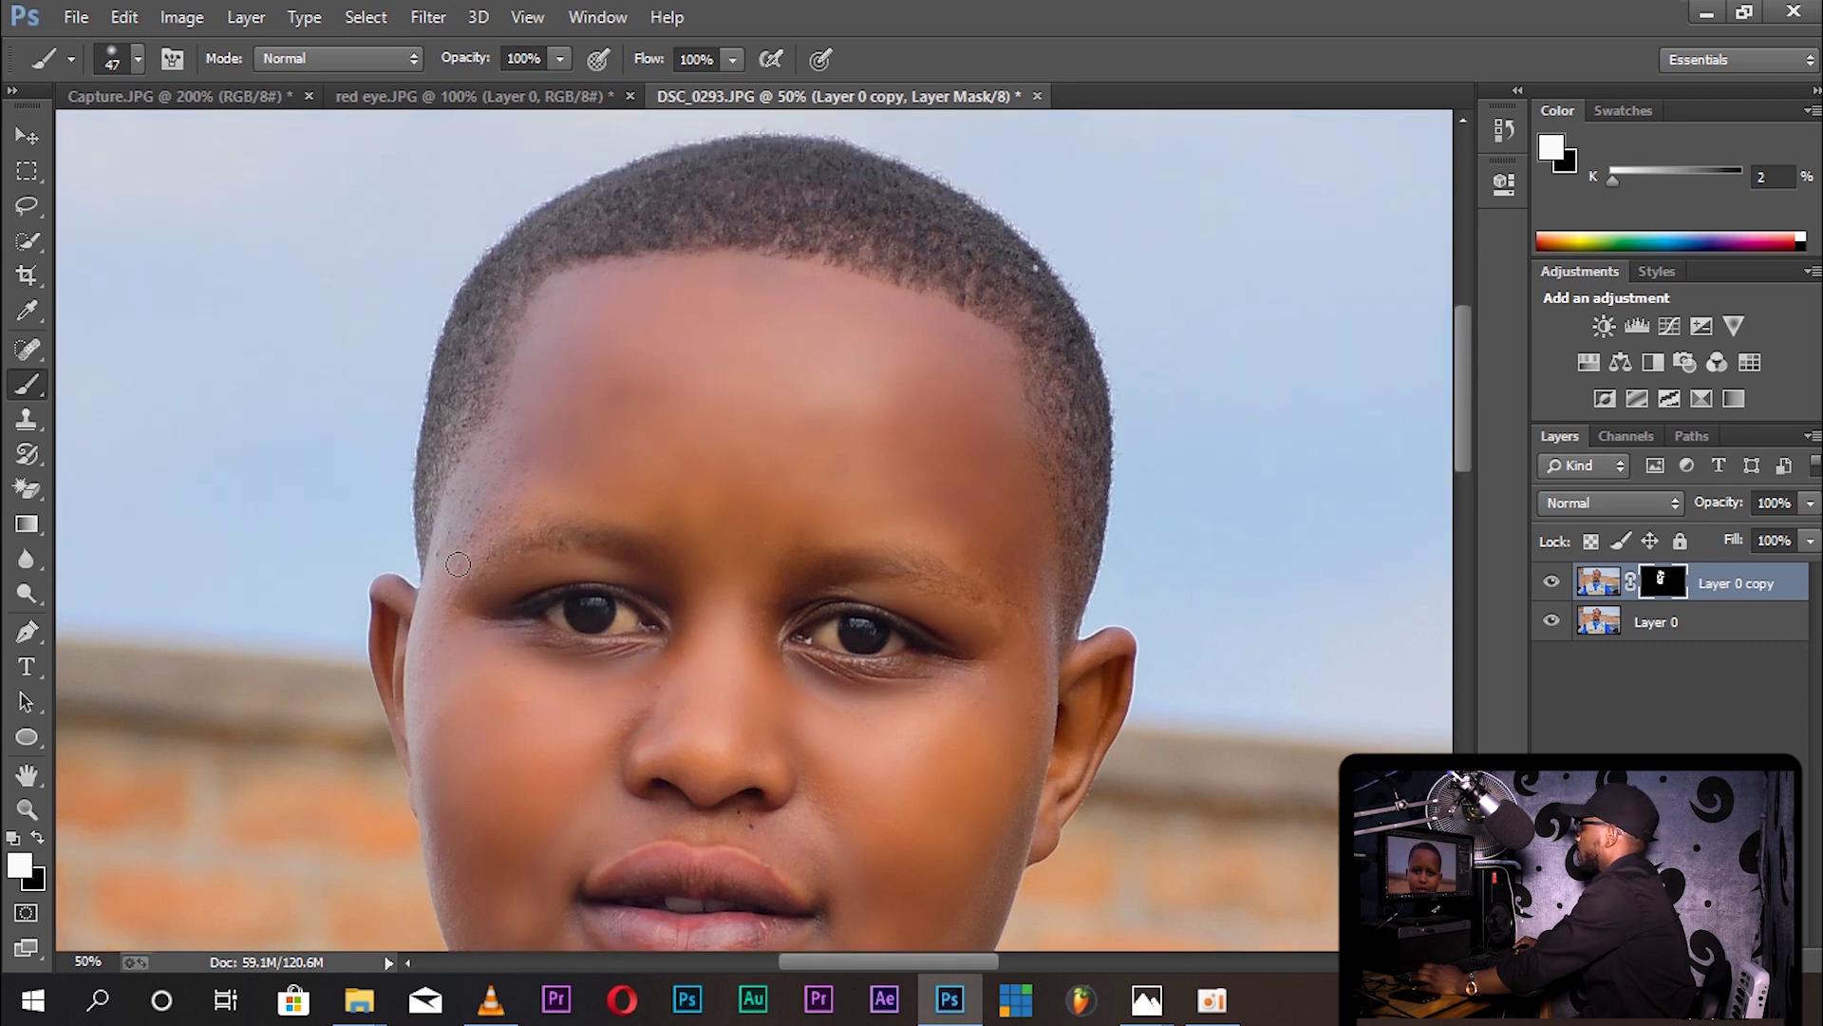
{"action": "left_click", "coordinate": [428, 593]}
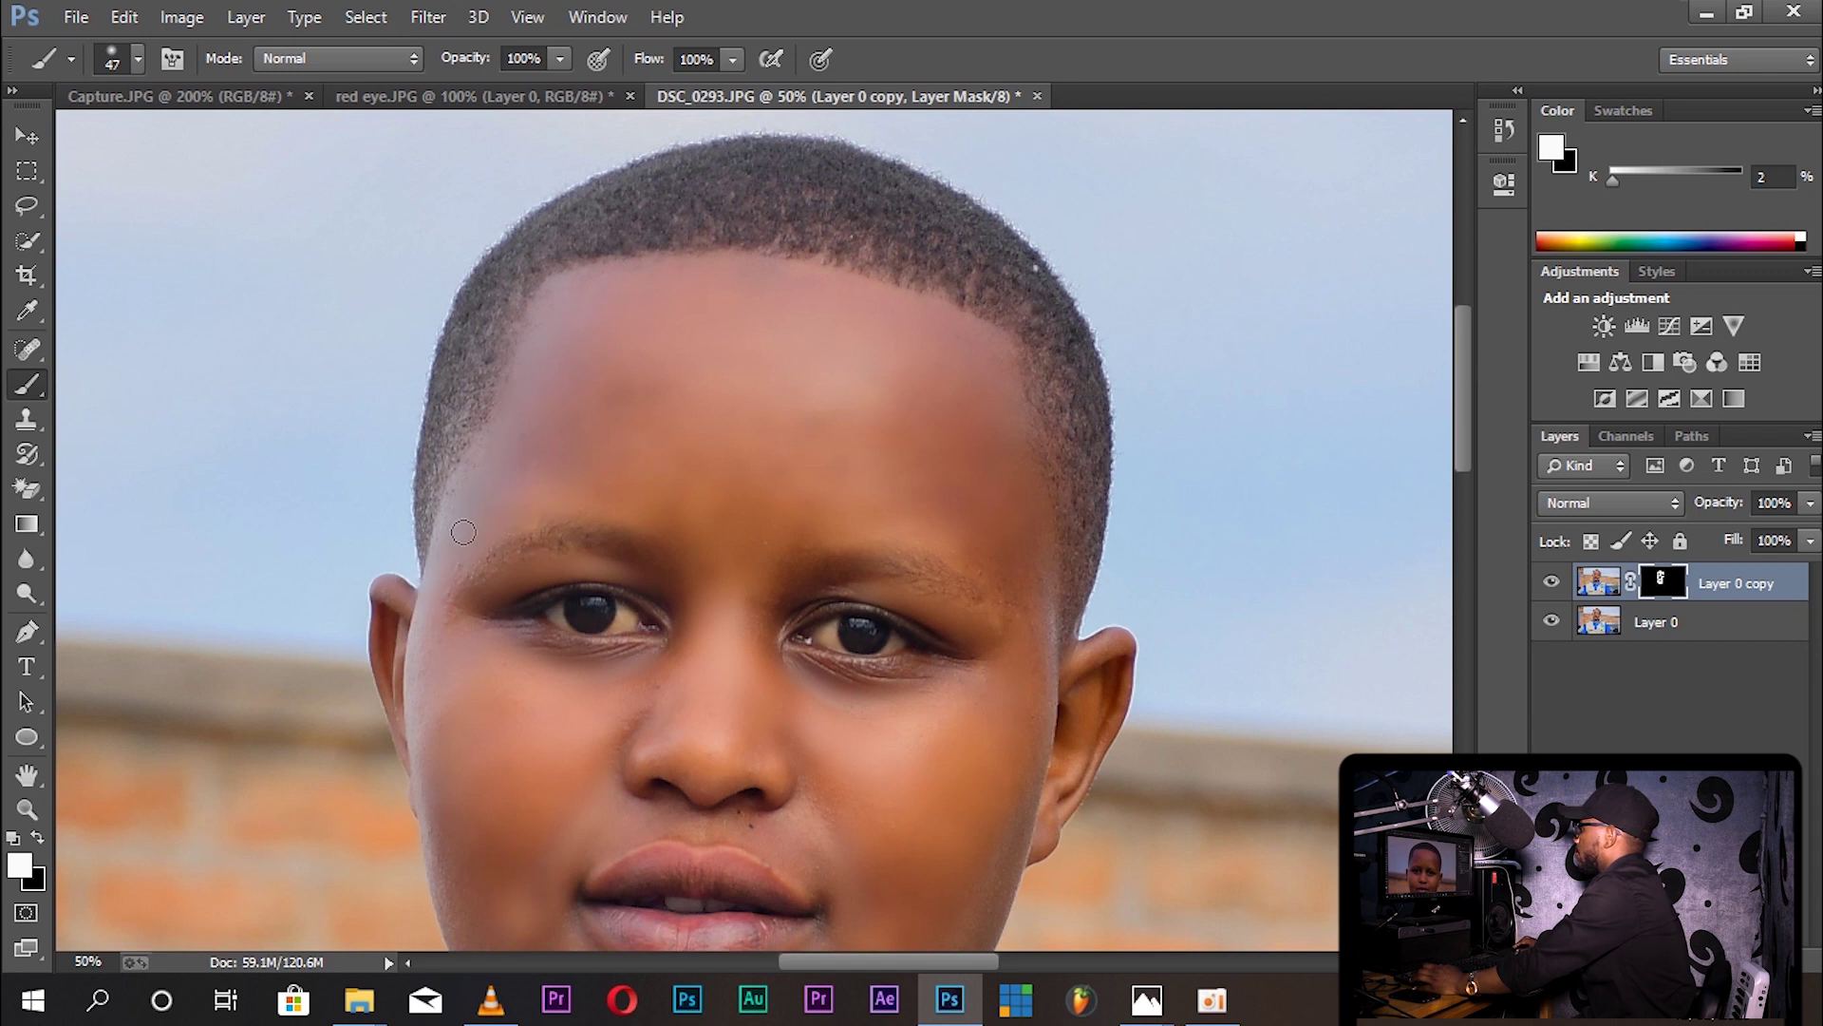
{"action": "left_click_drag", "start_coordinate": [455, 633], "coordinate": [482, 599]}
{"action": "left_click_drag", "start_coordinate": [976, 556], "coordinate": [1036, 624]}
Step: Paint the mask white along the right-hand edge of the face, over the ear and down the jaw
{"action": "scroll", "coordinate": [1007, 626], "scroll_direction": "down", "scroll_amount": 5}
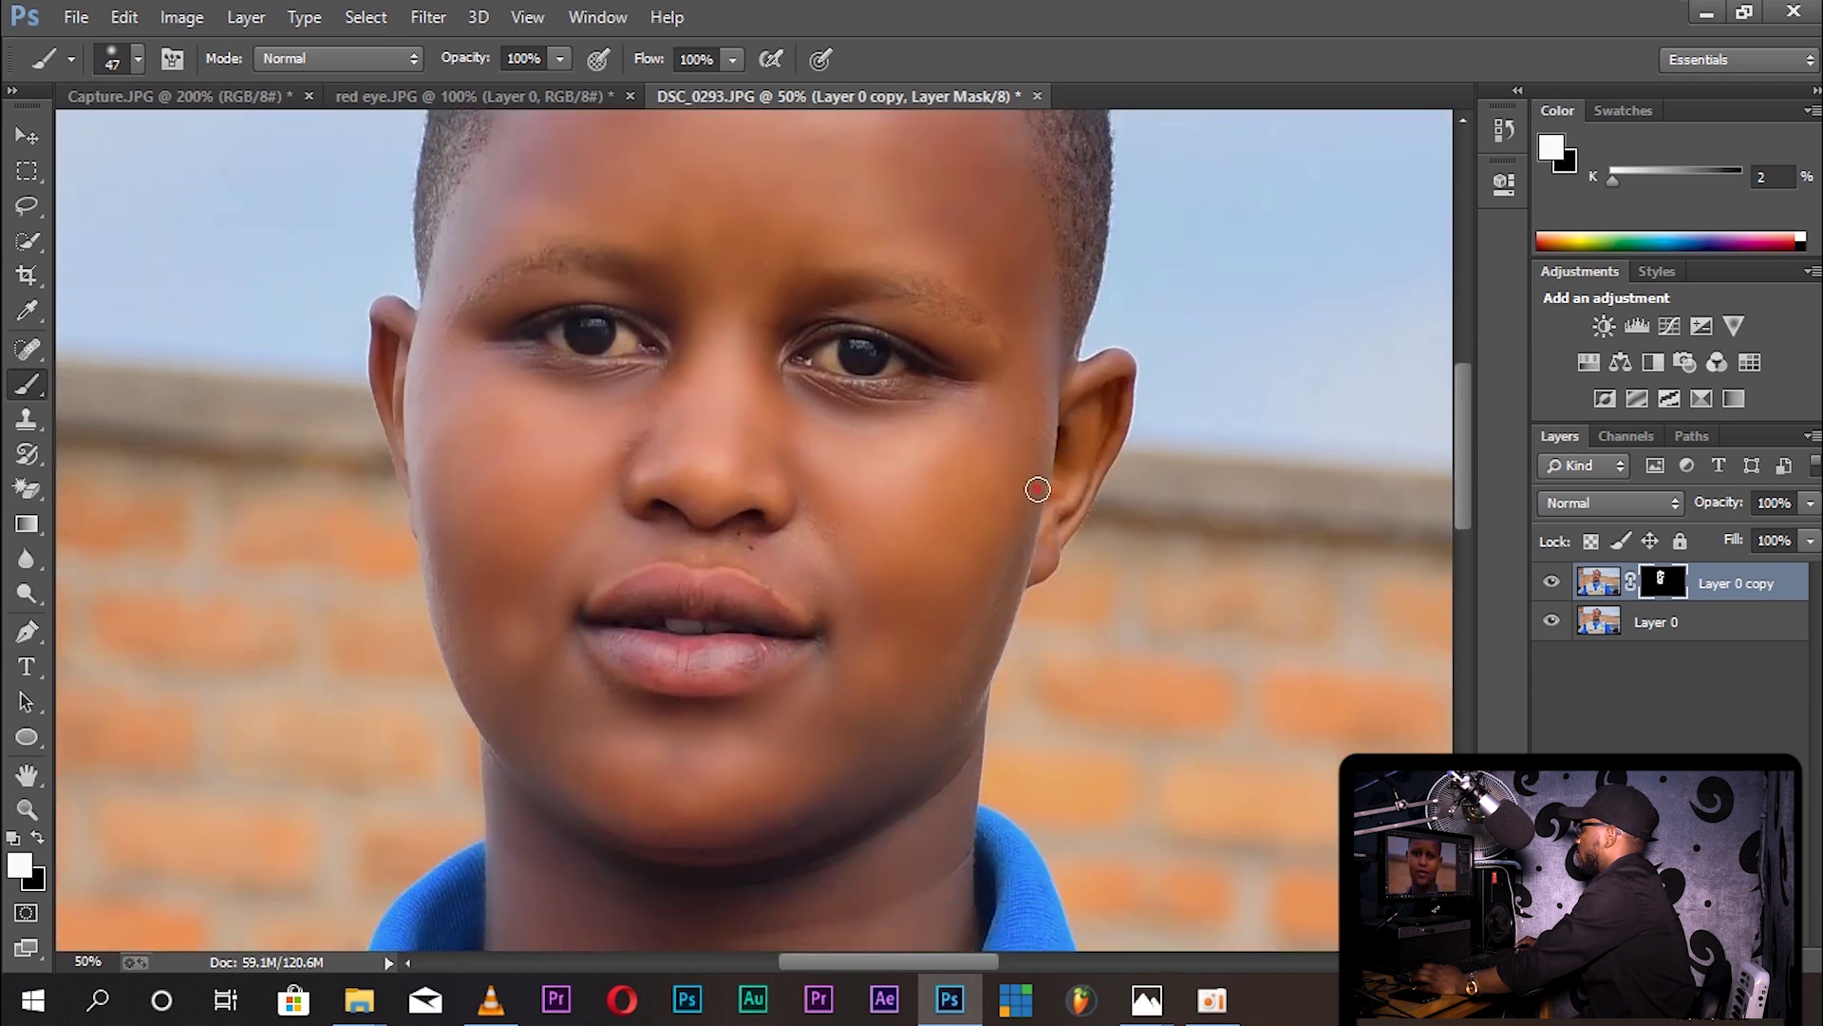
{"action": "mouse_move", "coordinate": [1038, 490]}
{"action": "left_mouse_down"}
{"action": "mouse_move", "coordinate": [1005, 623]}
{"action": "mouse_move", "coordinate": [1012, 544]}
{"action": "left_mouse_up"}
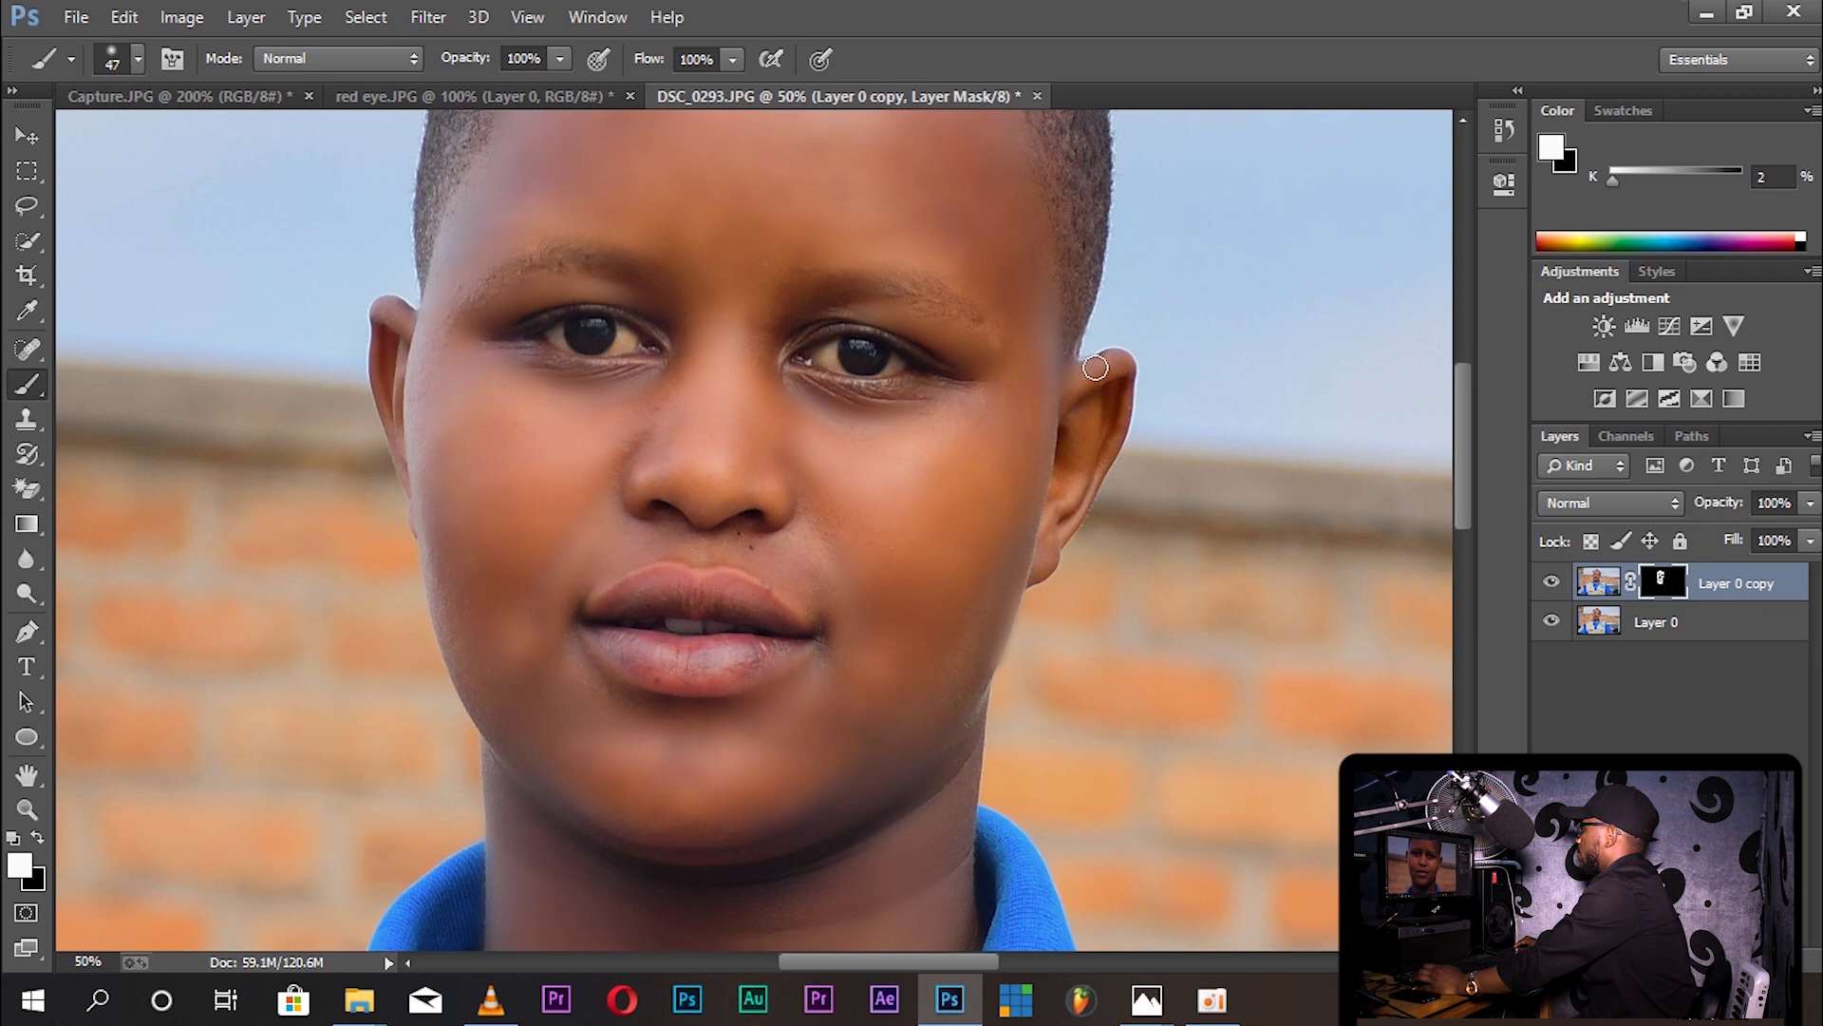
{"action": "mouse_move", "coordinate": [1120, 429]}
{"action": "left_mouse_down"}
{"action": "mouse_move", "coordinate": [1060, 547]}
{"action": "mouse_move", "coordinate": [930, 671]}
{"action": "left_mouse_up"}
{"action": "scroll", "coordinate": [929, 671], "scroll_direction": "down", "scroll_amount": 4}
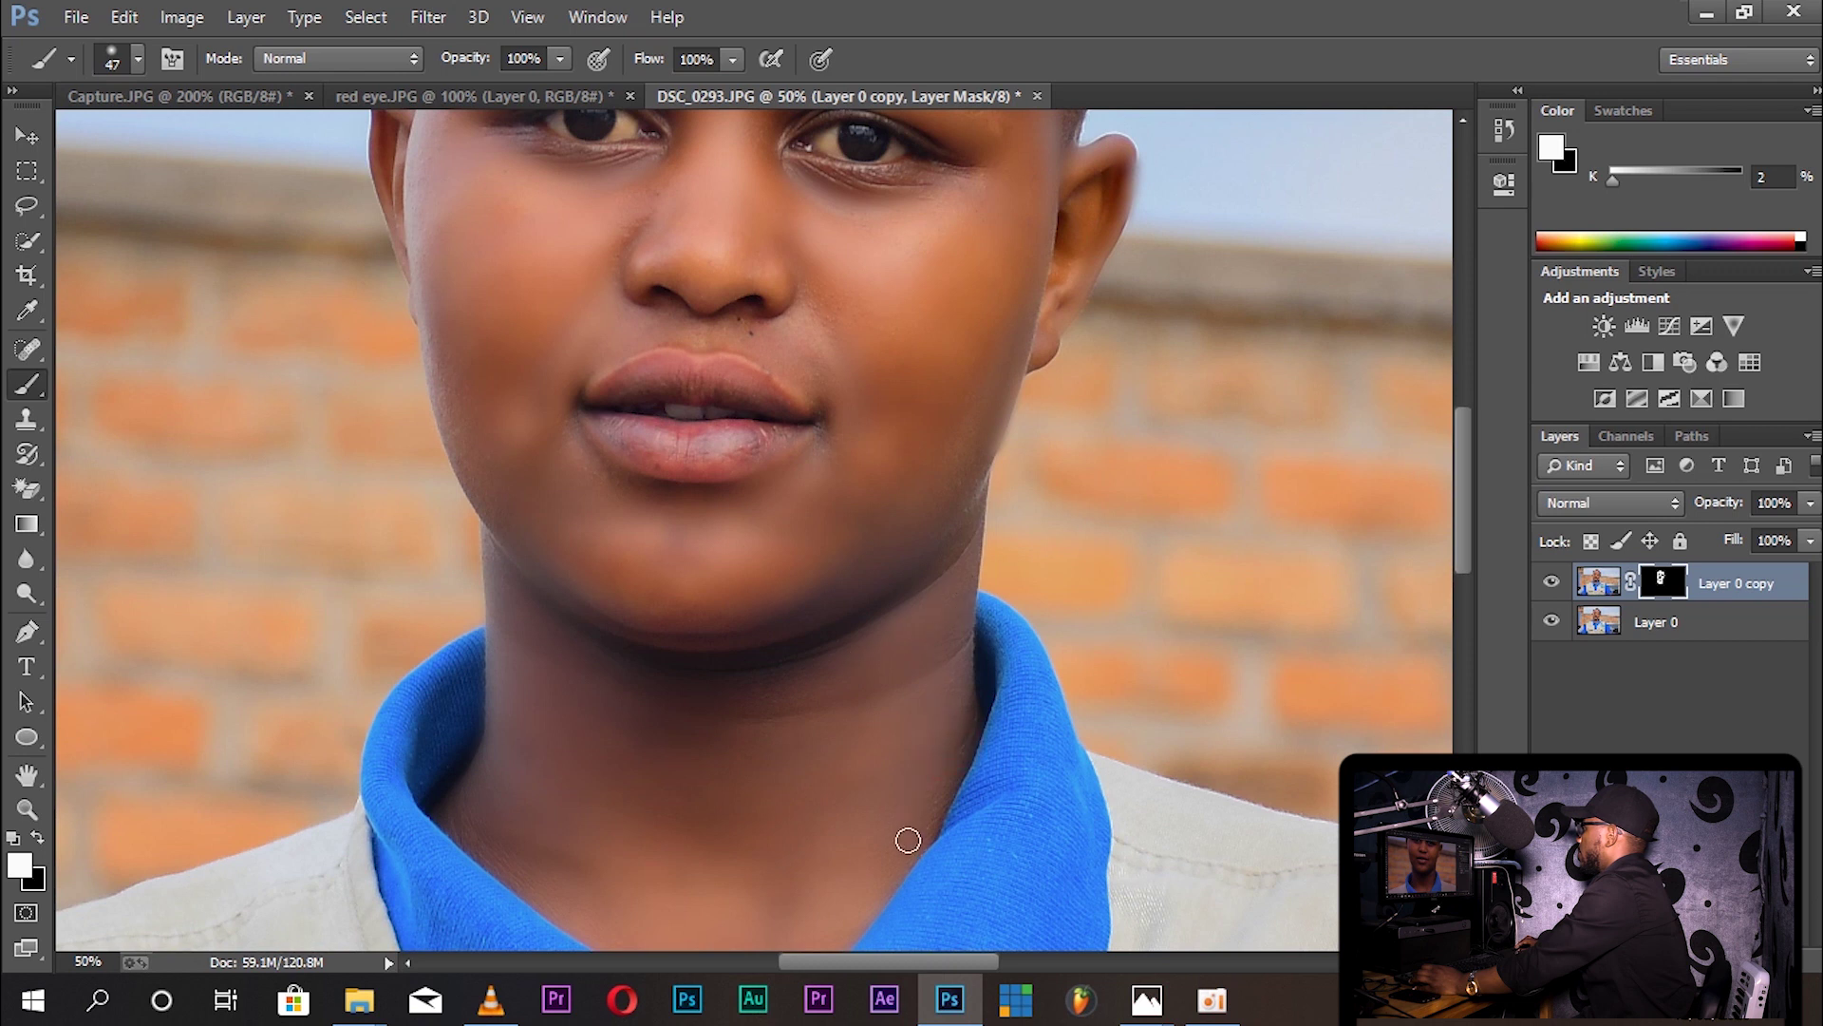
Step: Smooth the nose and the spotted skin between the nose and upper lip by painting on the mask
{"action": "scroll", "coordinate": [716, 708], "scroll_direction": "up", "scroll_amount": 3}
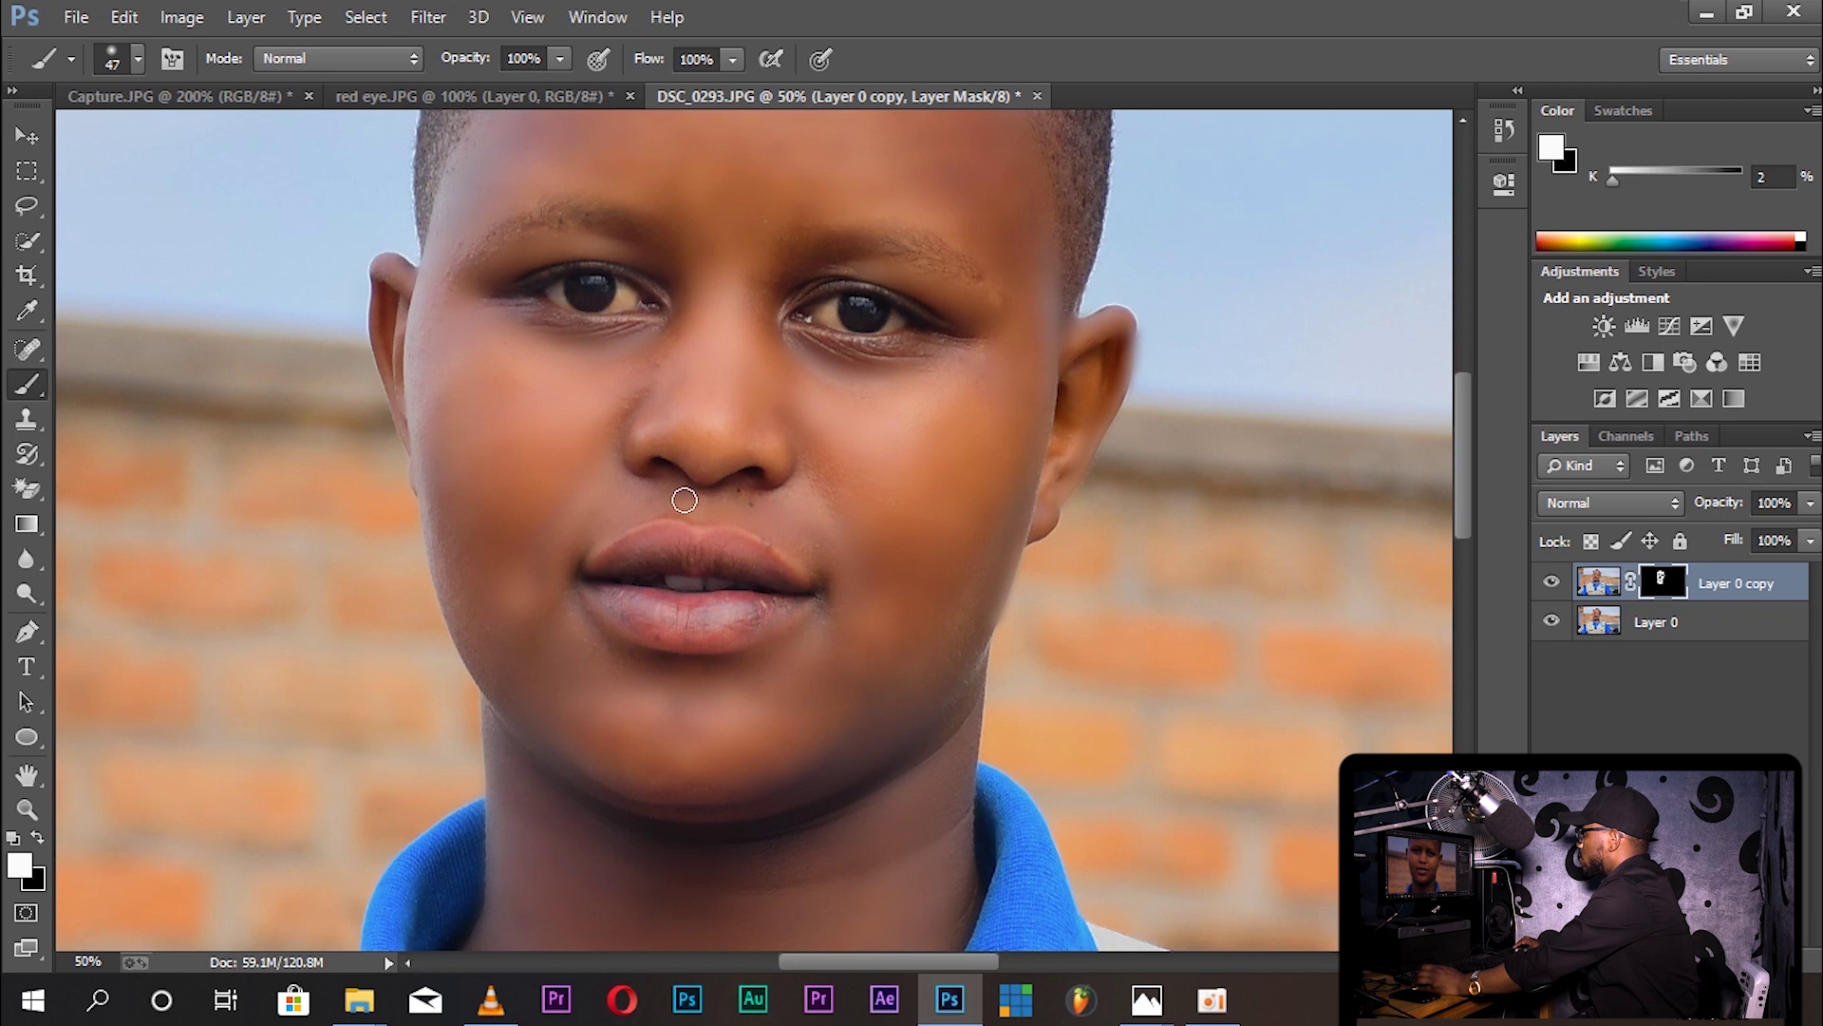
{"action": "left_click", "coordinate": [592, 479]}
{"action": "left_click", "coordinate": [719, 422]}
{"action": "left_click", "coordinate": [818, 468]}
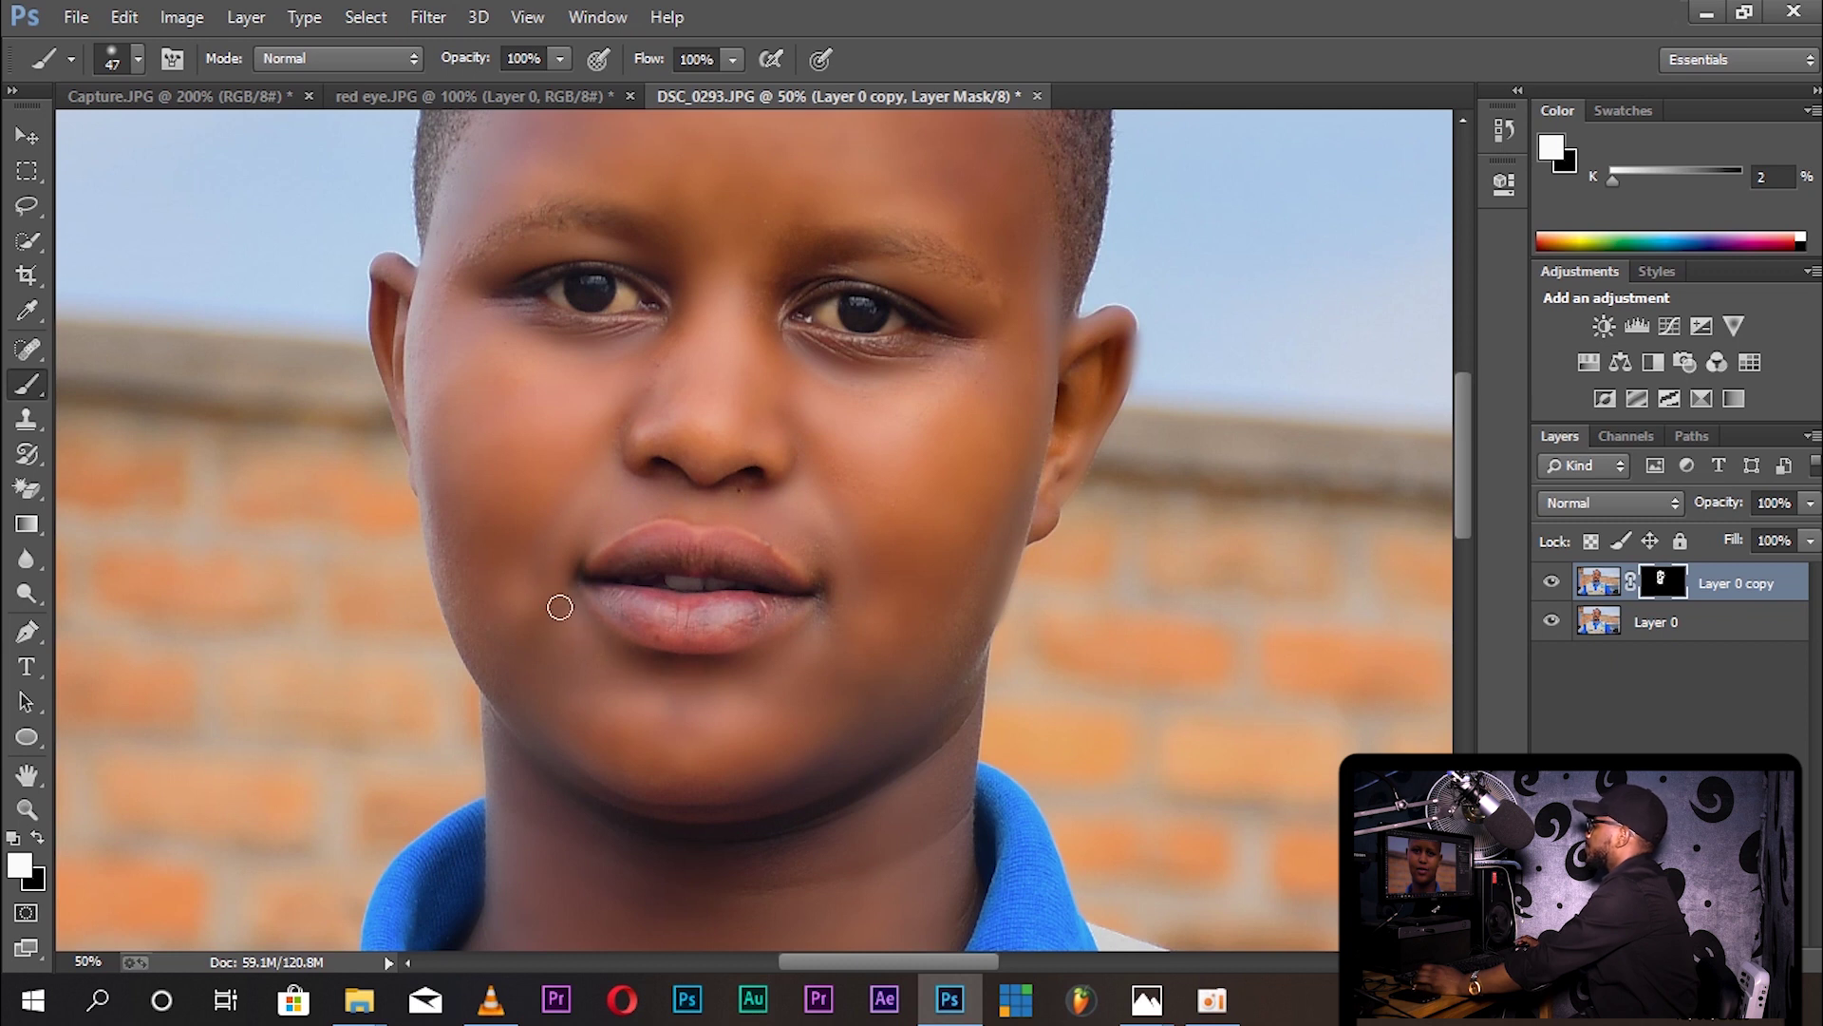
Step: Review the whole smoothed face at 33.33% zoom and lower the Fill of Layer 0 copy to 80%
{"action": "scroll", "coordinate": [721, 602], "scroll_direction": "up", "scroll_amount": 5}
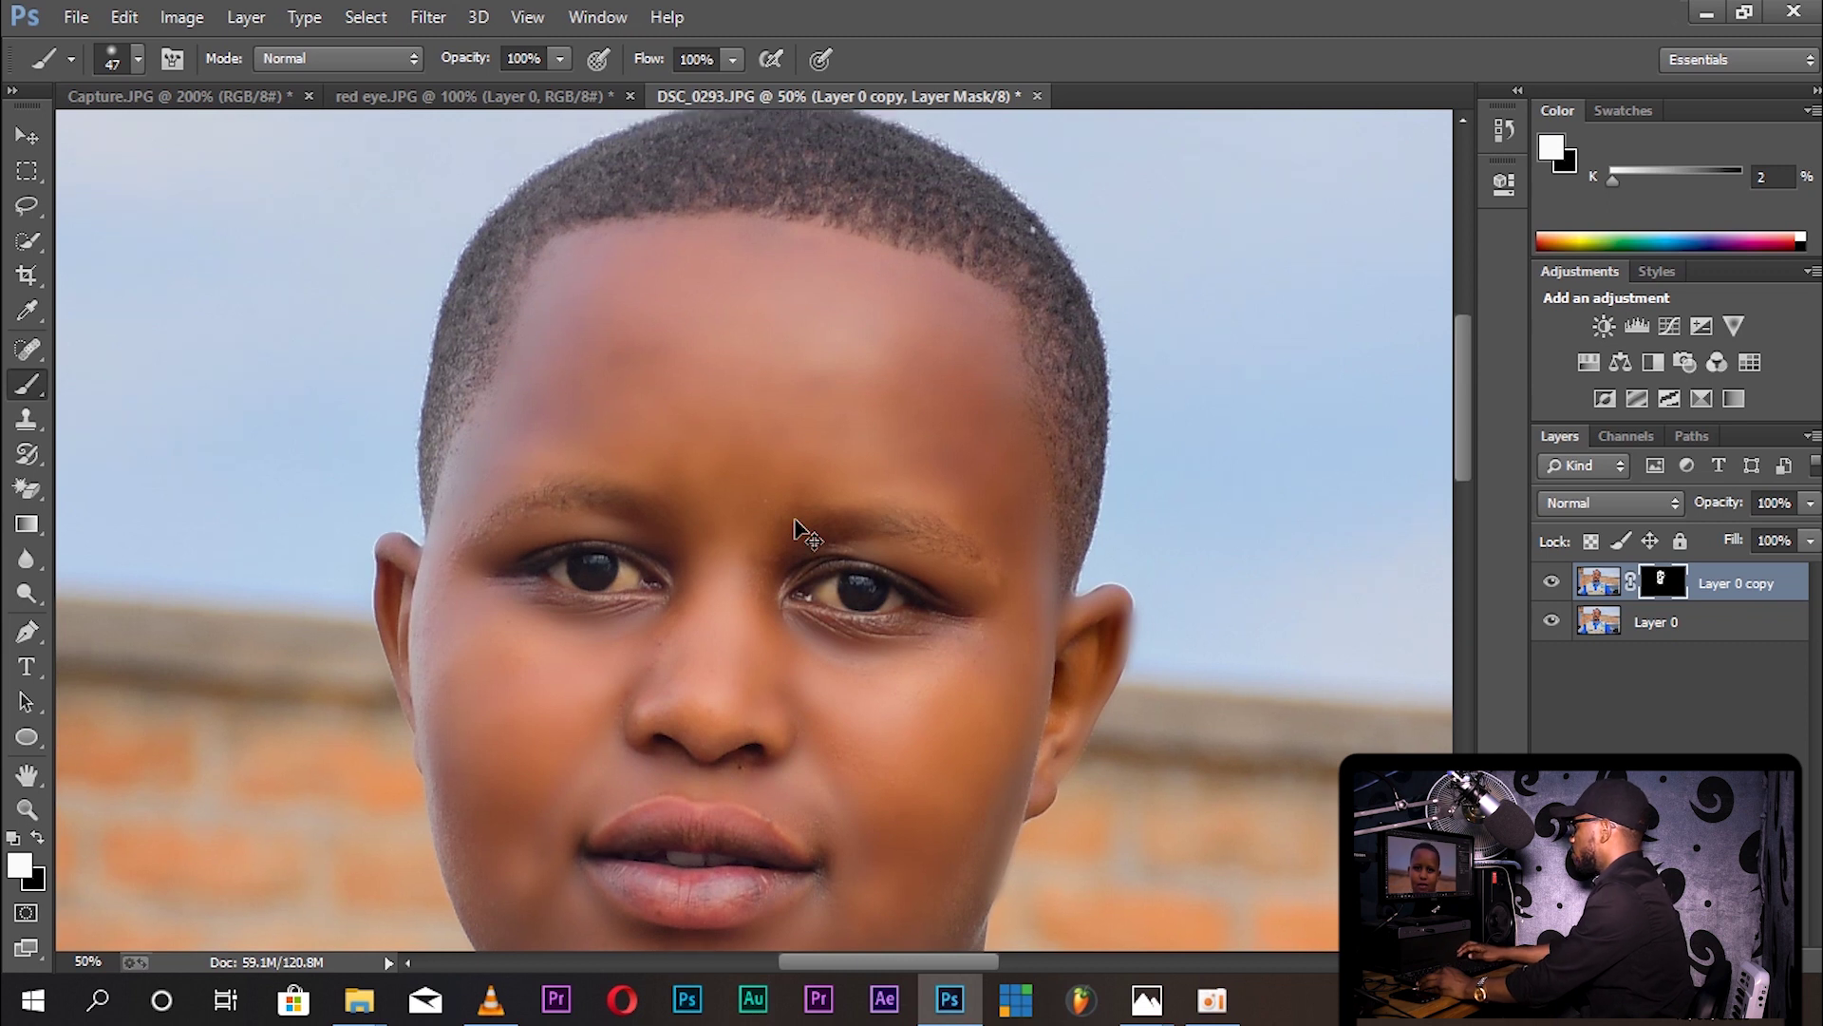
{"action": "key", "text": "ctrl+minus"}
{"action": "scroll", "coordinate": [796, 521], "scroll_direction": "down", "scroll_amount": 3}
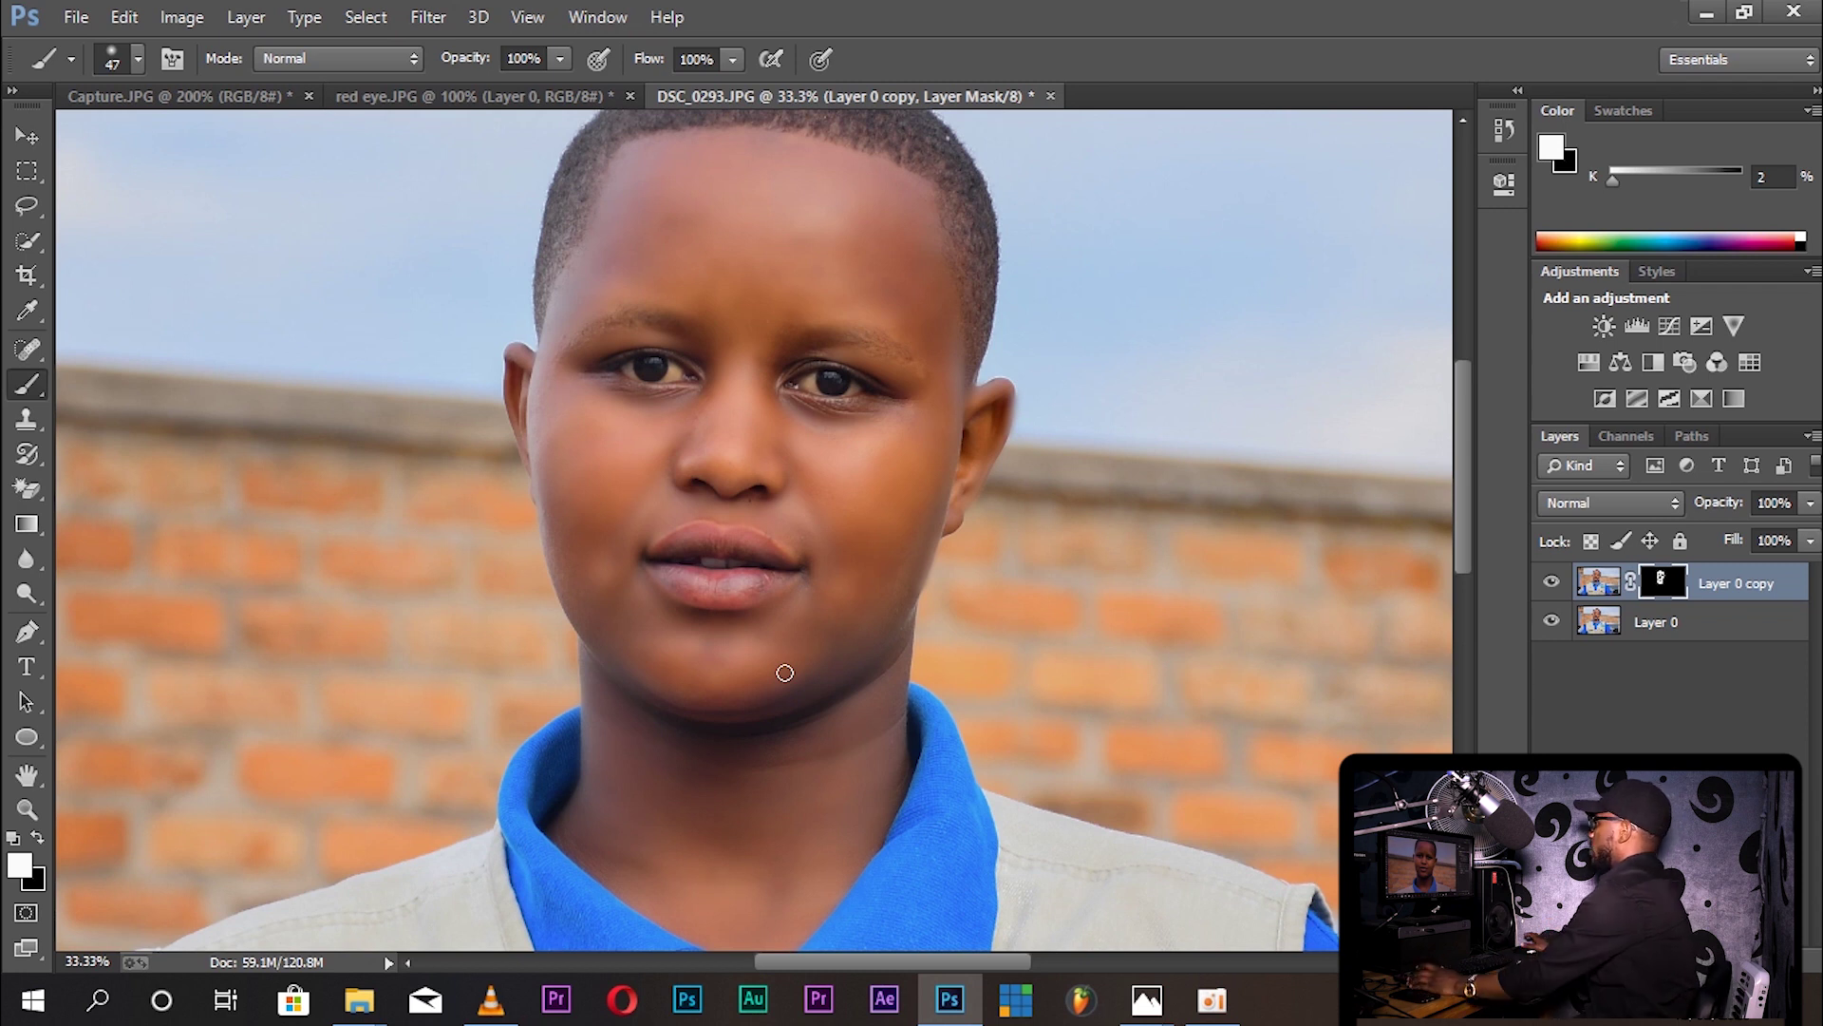
{"action": "scroll", "coordinate": [847, 532], "scroll_direction": "up", "scroll_amount": 1}
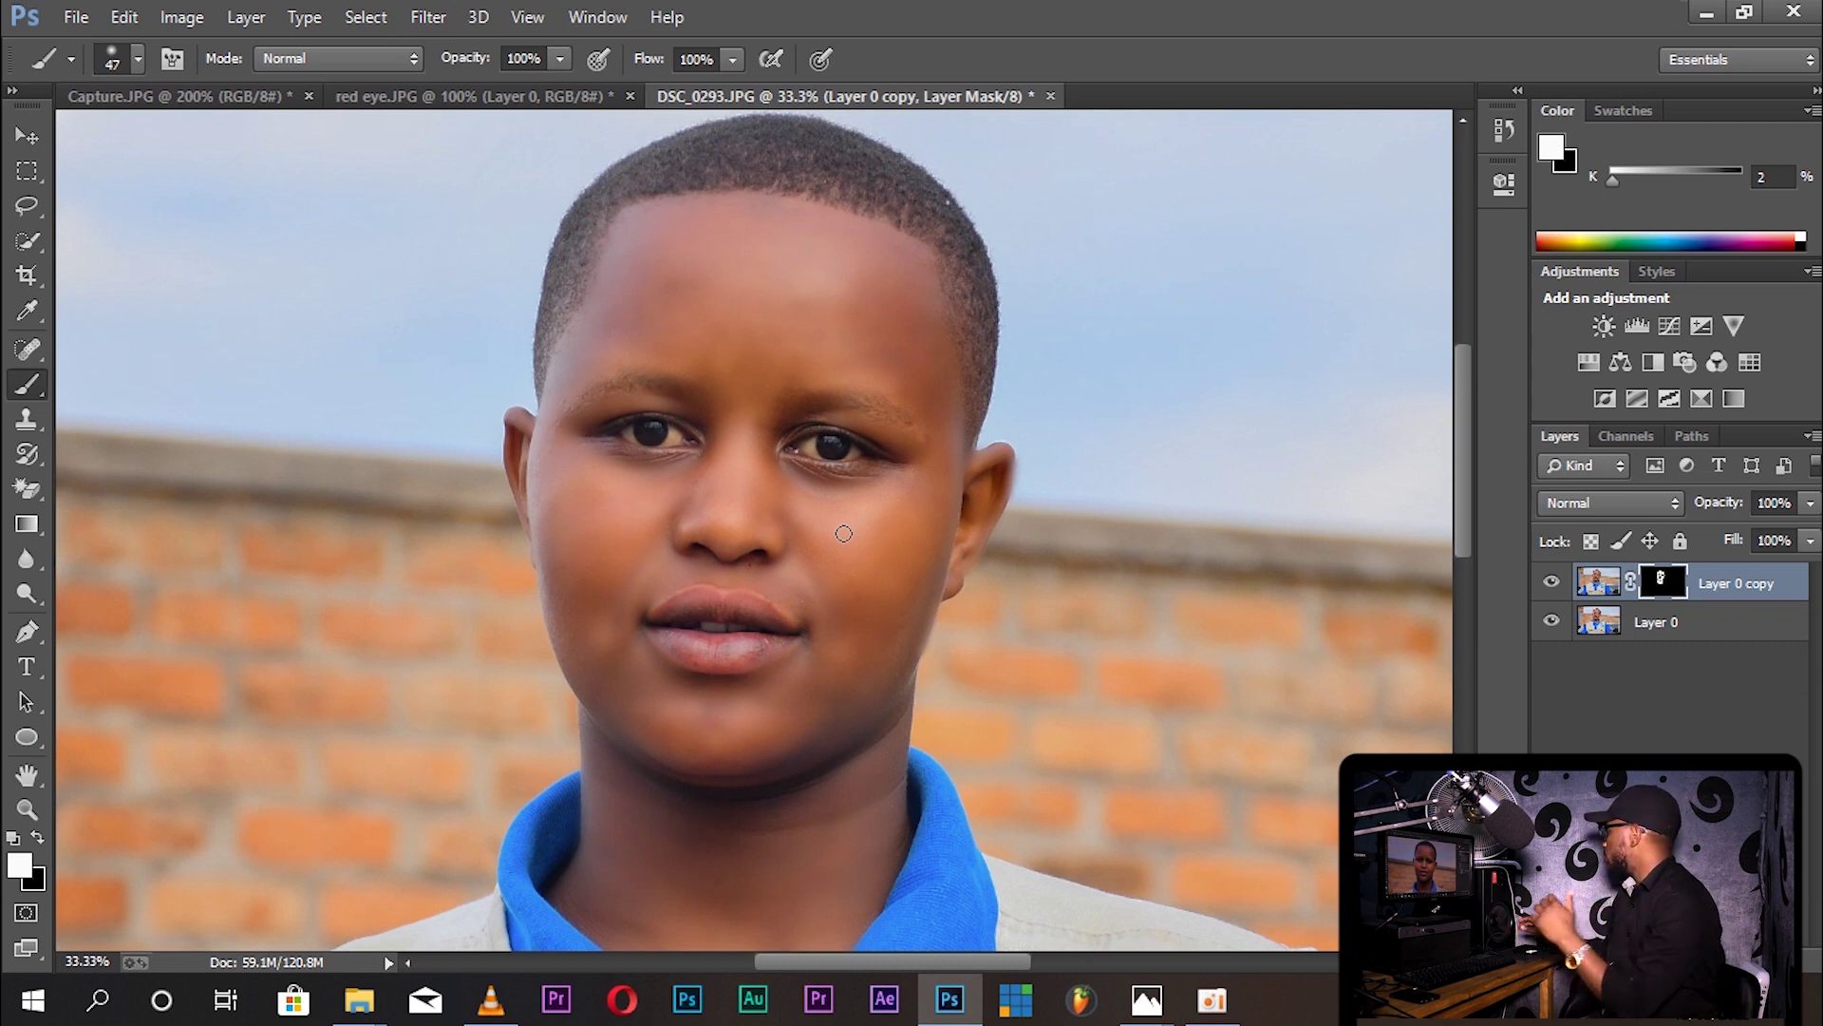
{"action": "left_click", "coordinate": [1812, 540]}
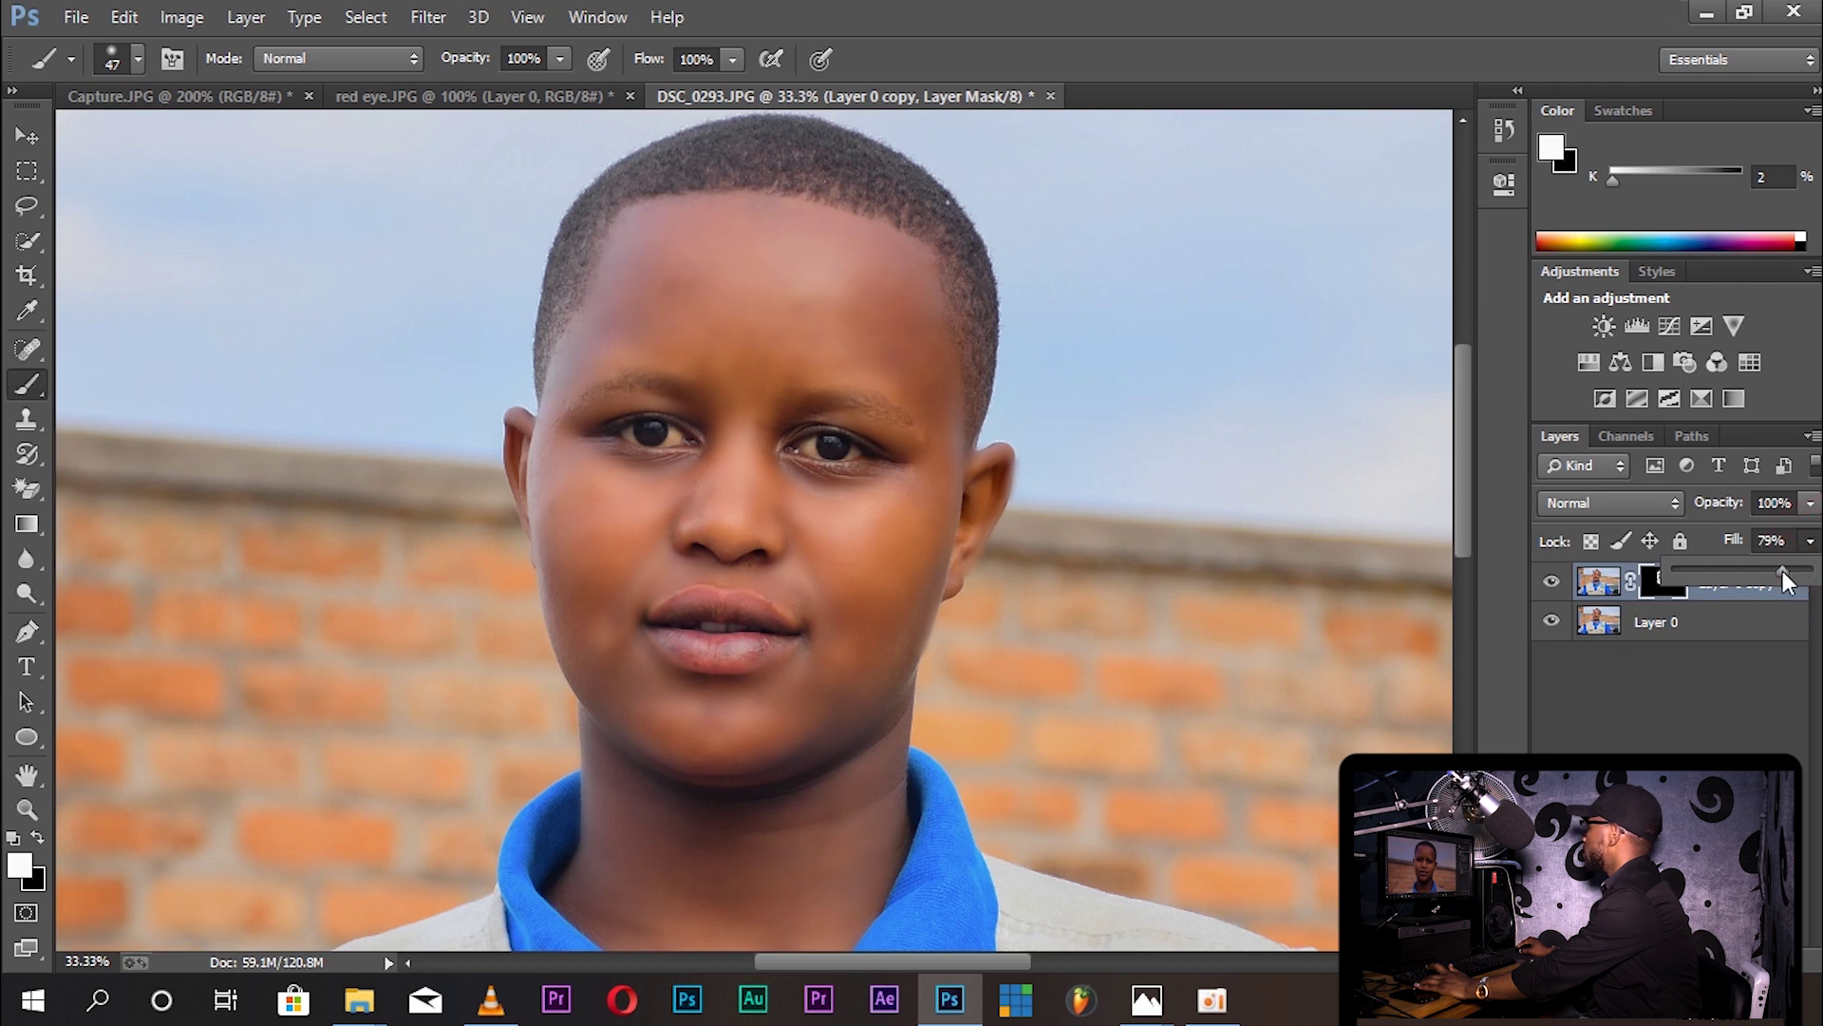
{"action": "left_click_drag", "start_coordinate": [1753, 572], "coordinate": [1630, 591]}
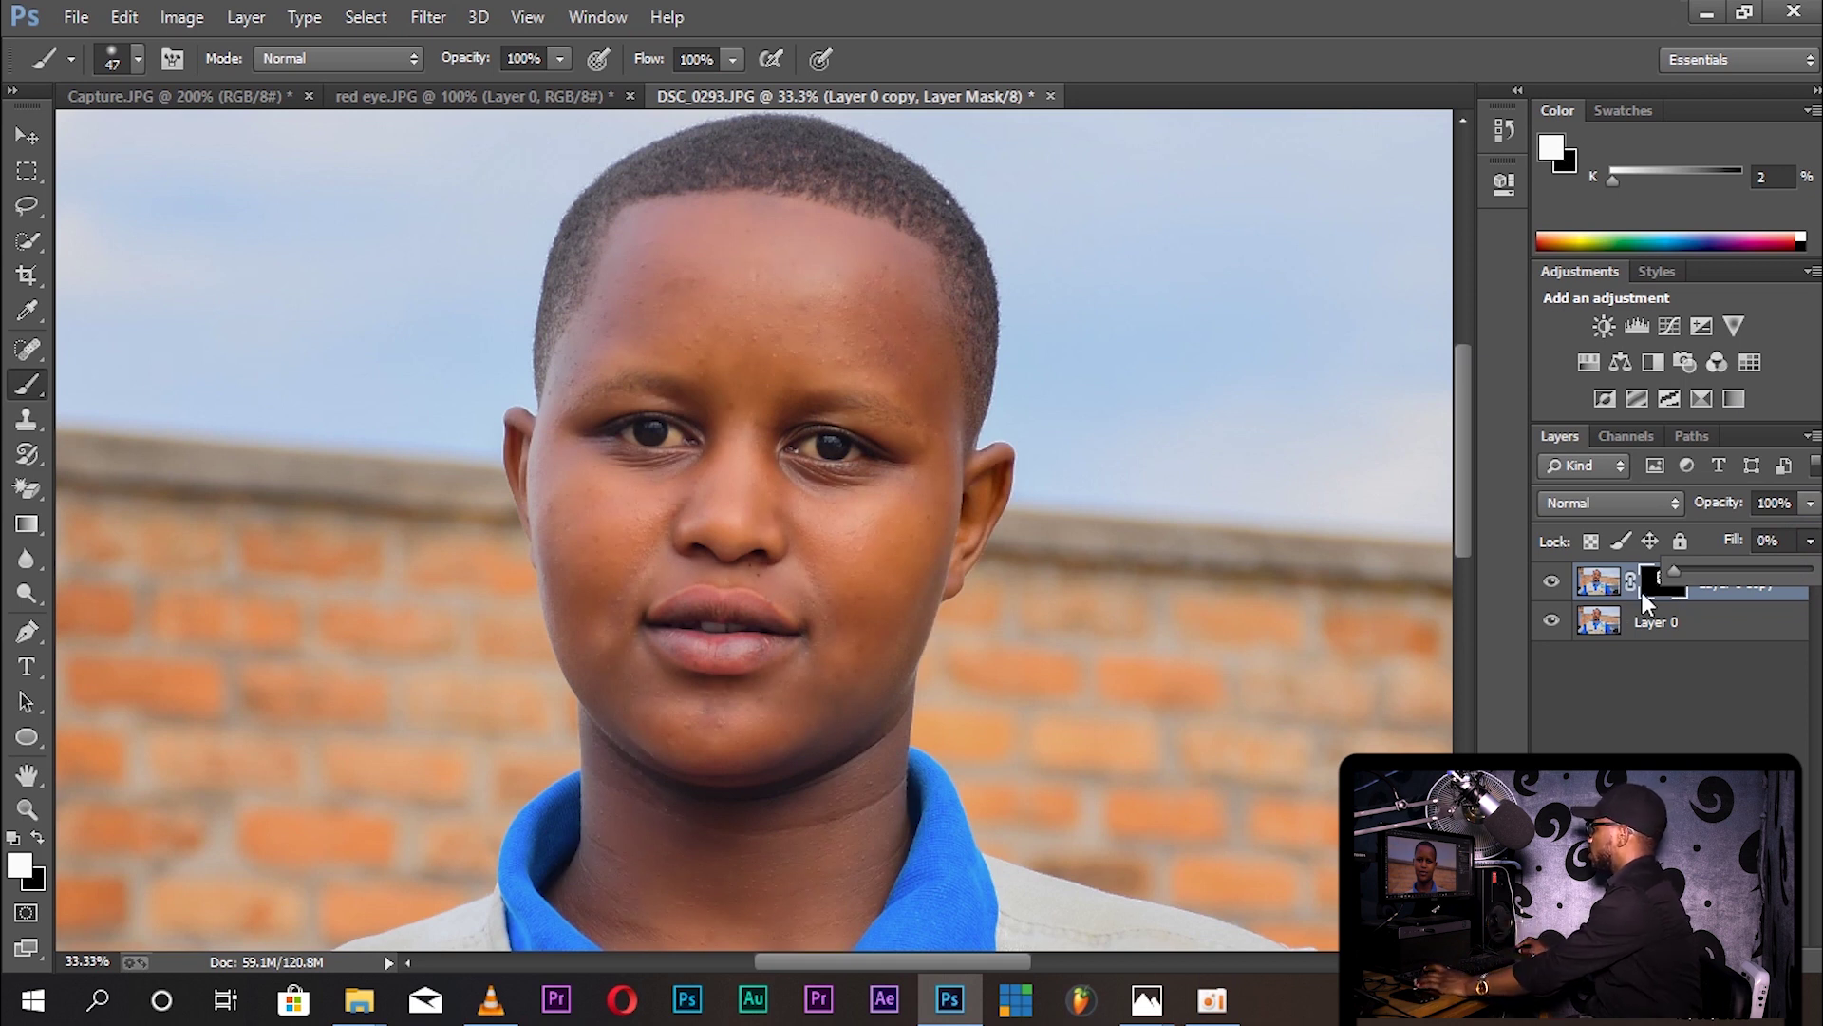
{"action": "left_click_drag", "start_coordinate": [1681, 592], "coordinate": [1783, 568]}
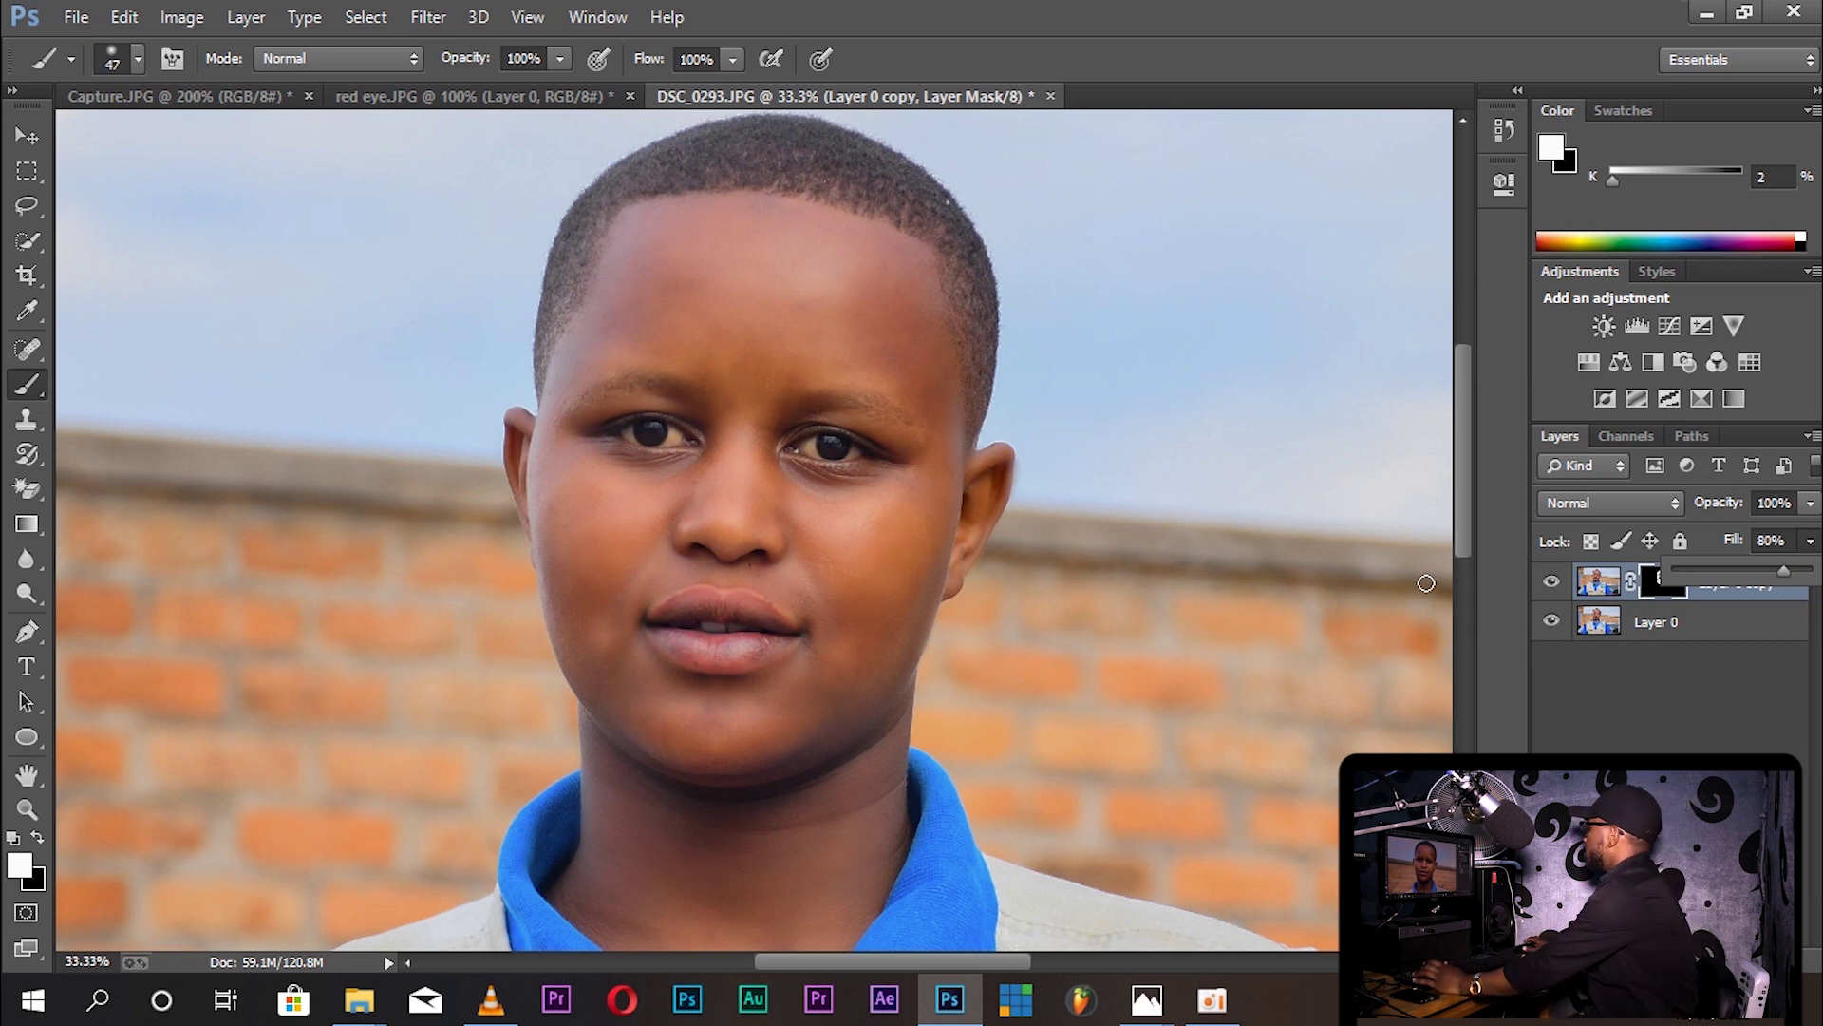
Step: Toggle the visibility of Layer 0 copy to compare before and after, and merge the visible layers
{"action": "left_click", "coordinate": [1551, 586]}
{"action": "left_click", "coordinate": [1551, 586]}
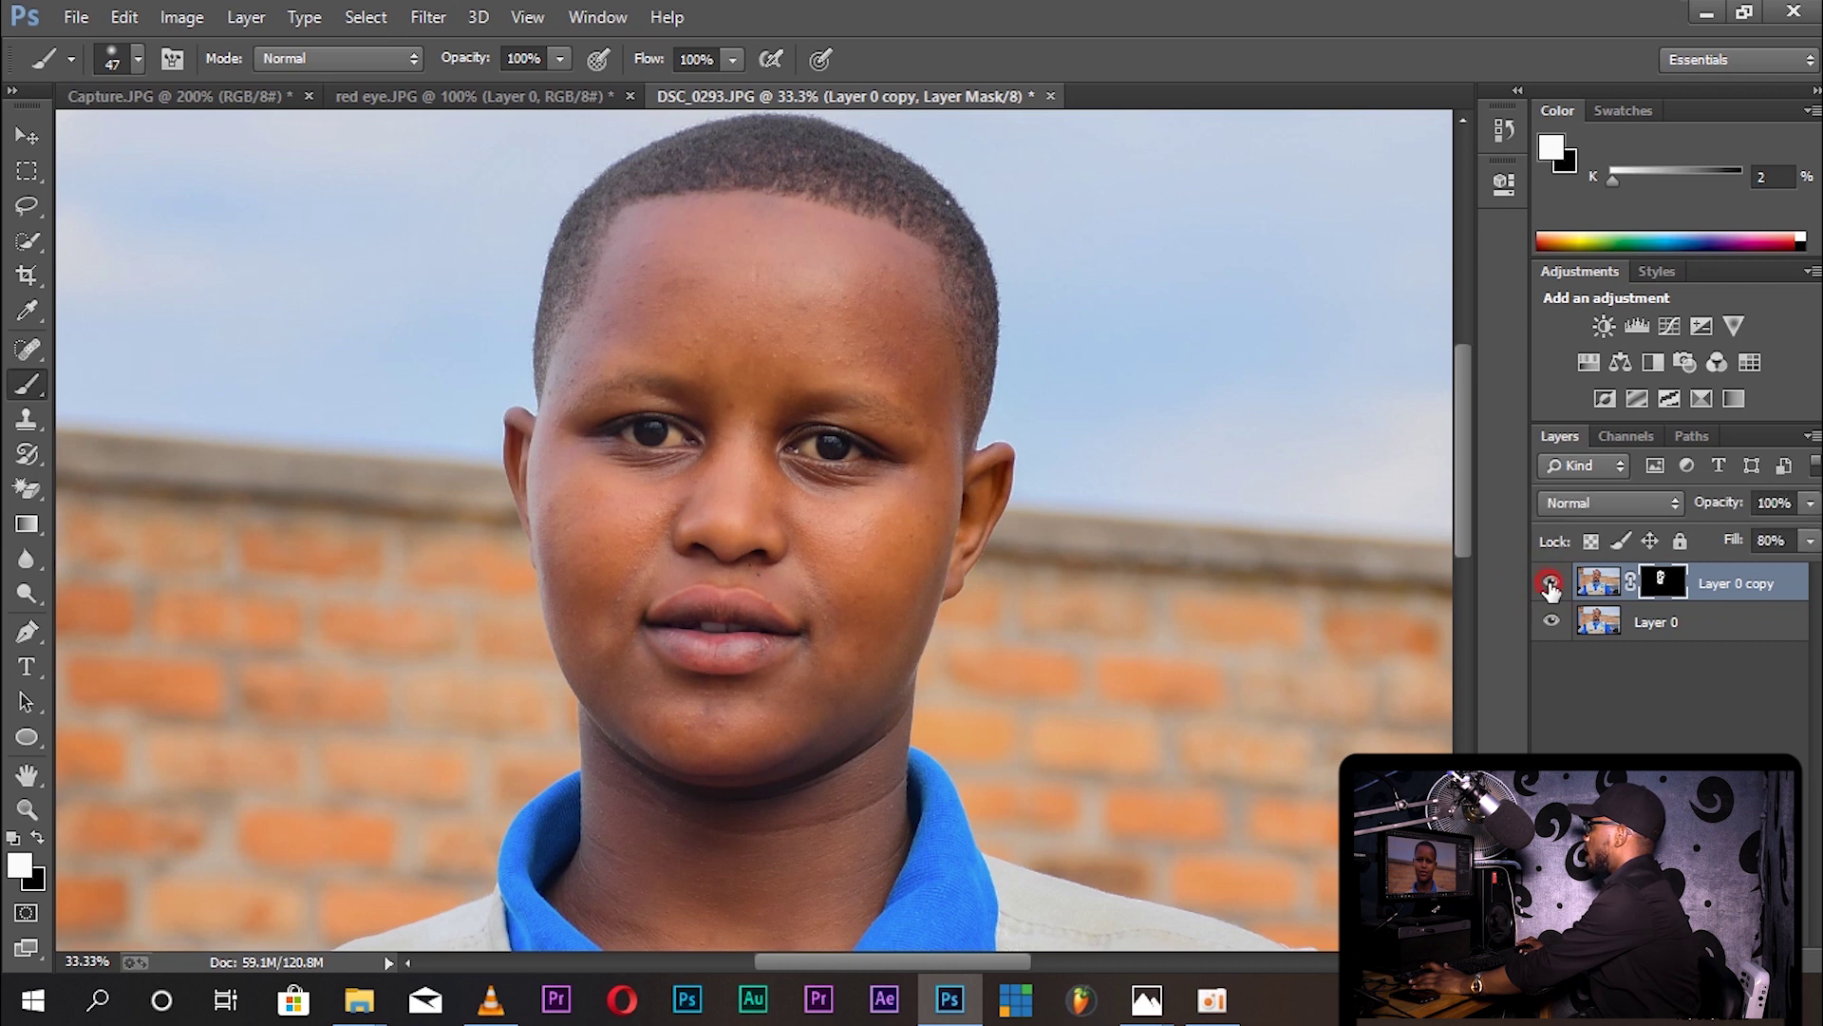
{"action": "left_click", "coordinate": [1551, 586]}
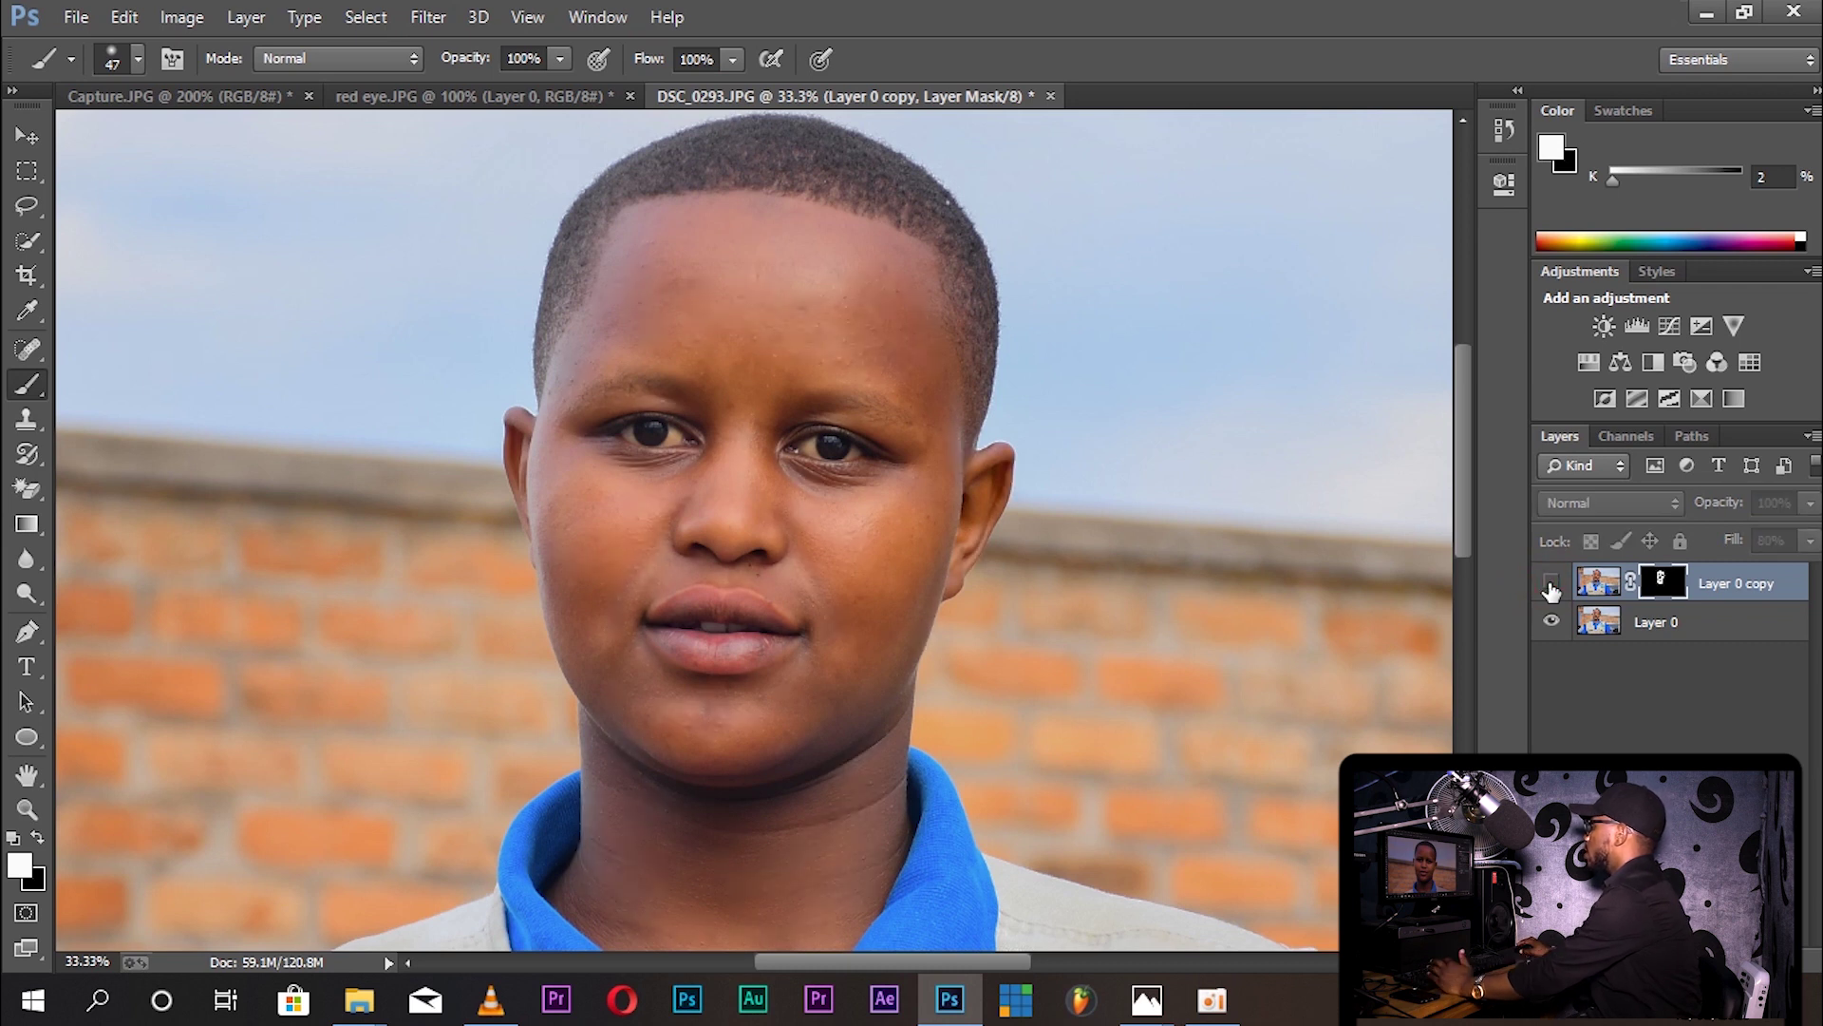
{"action": "left_click", "coordinate": [1551, 586]}
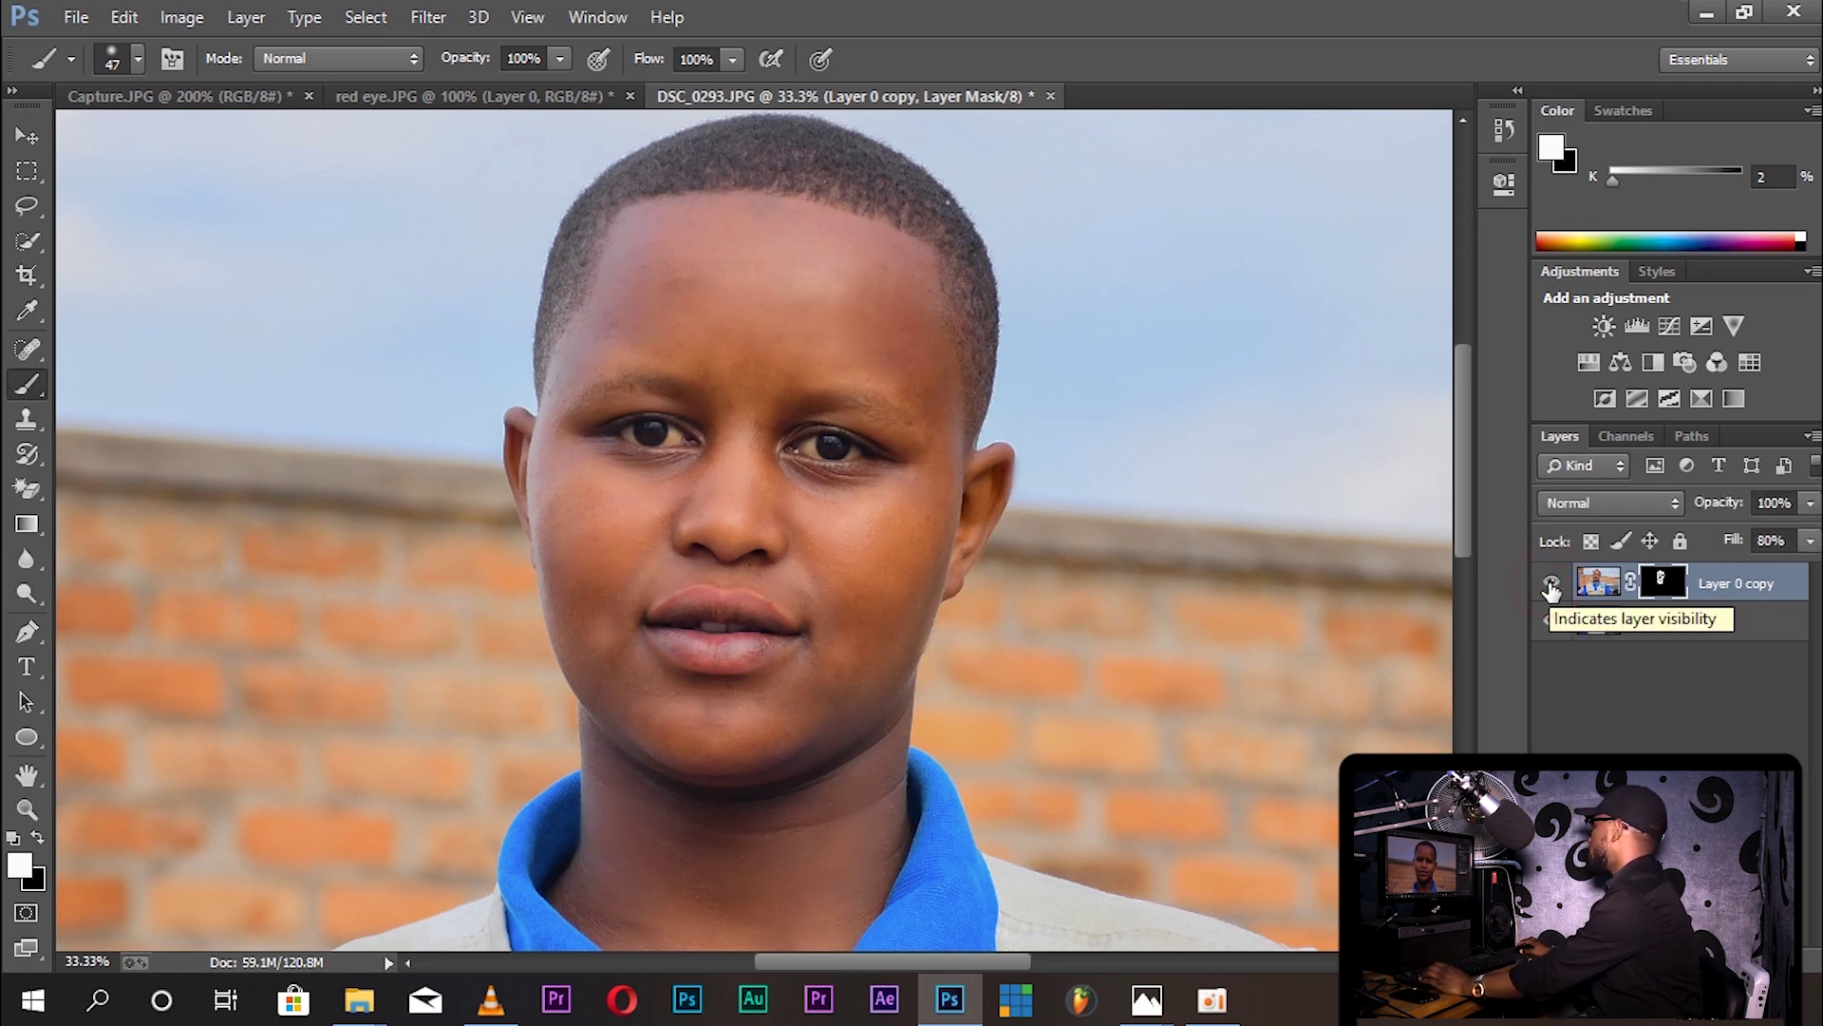
{"action": "right_click", "coordinate": [1752, 587]}
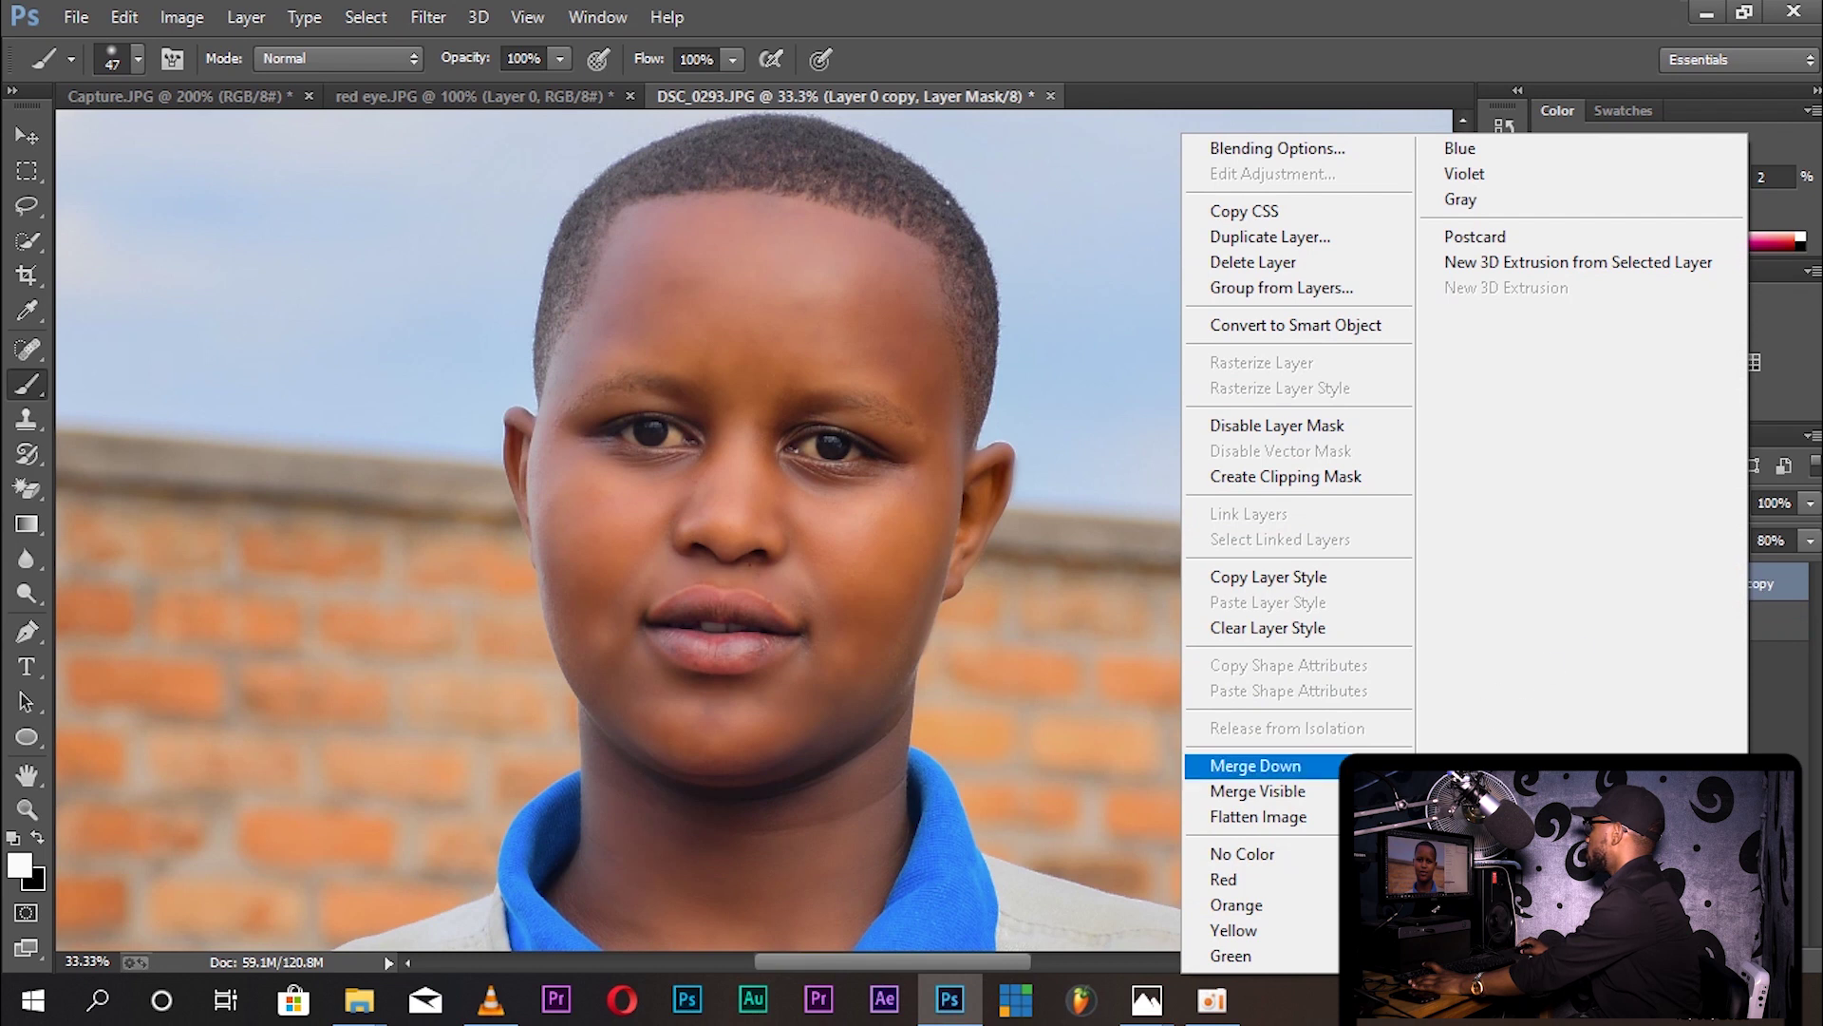
{"action": "left_click", "coordinate": [1308, 796]}
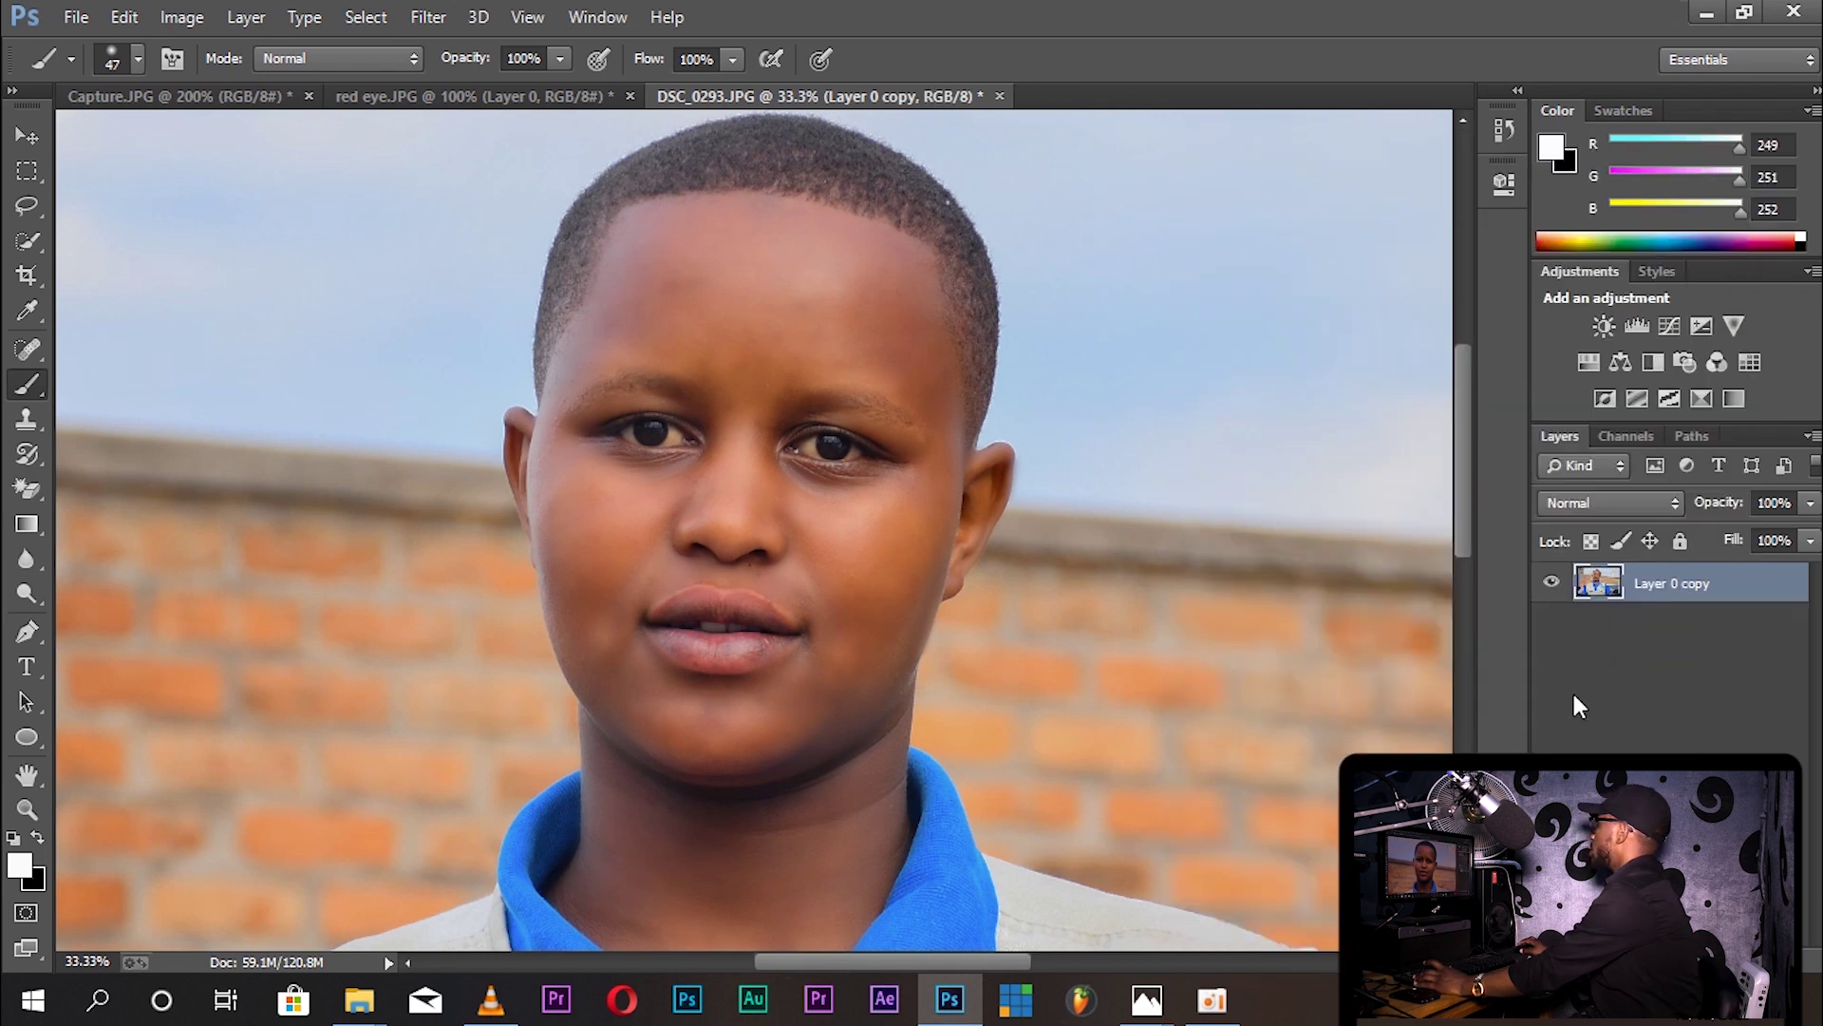